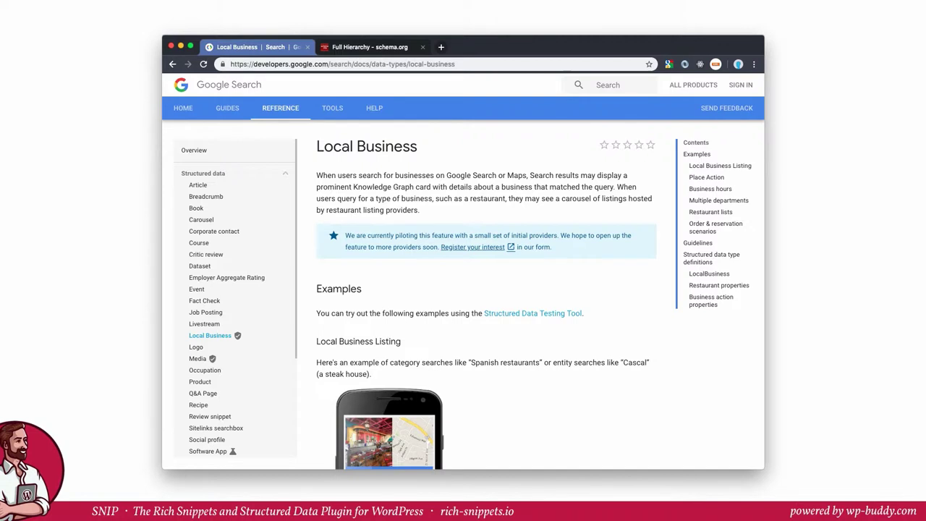
Scroll the Local Business docs down to the LocalBusiness required properties table
scroll(486, 304, "down", 20)
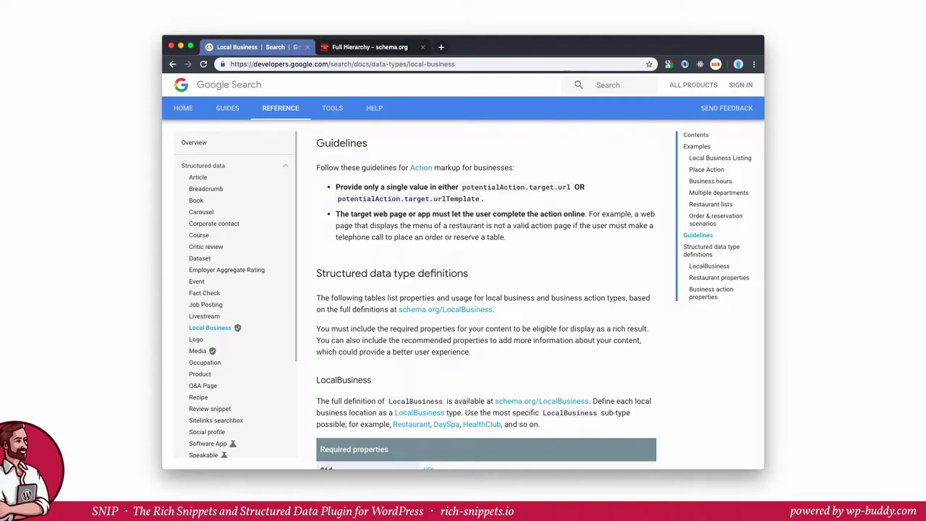
scroll(486, 297, "down", 3)
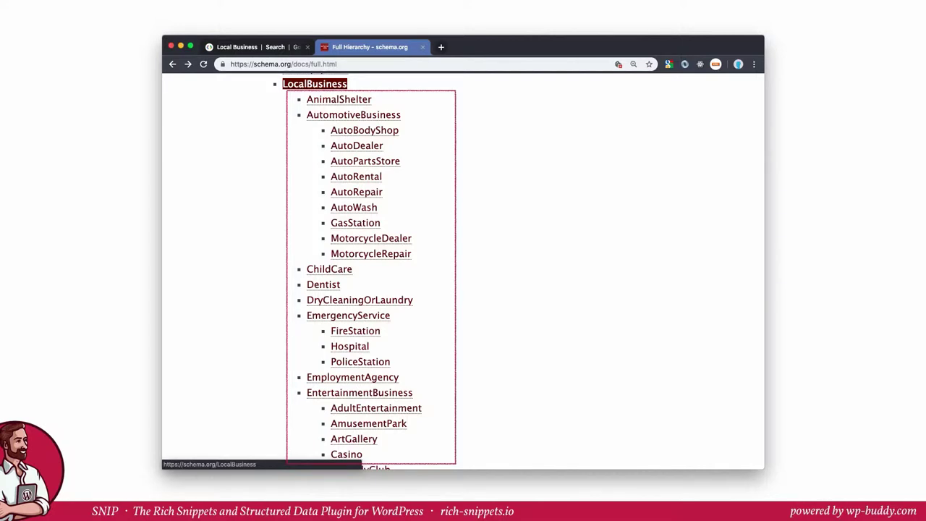
Collapse the LocalBusiness subtree and open the LocalBusiness type's schema.org page
left_click(314, 84)
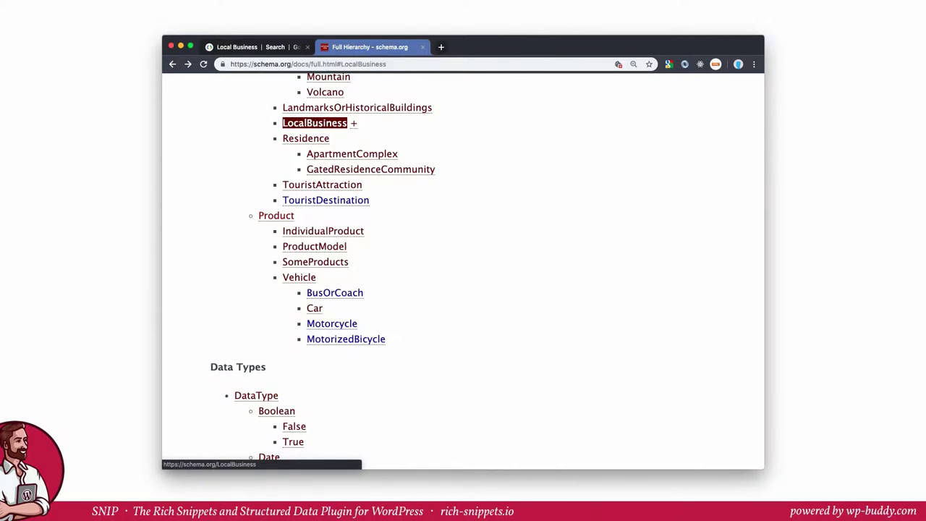
left_click(314, 123)
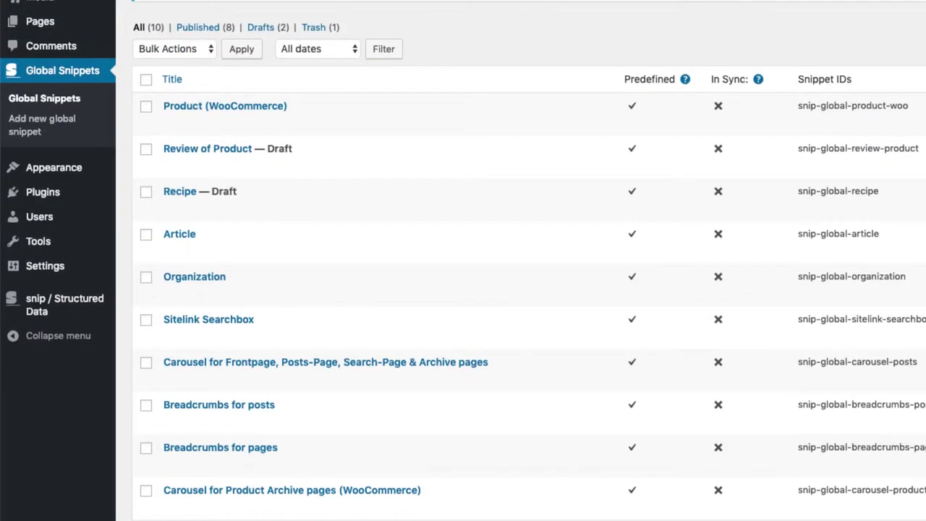
Scroll up in the WordPress page editor toward the admin sidebar
scroll(544, 215, "up", 3)
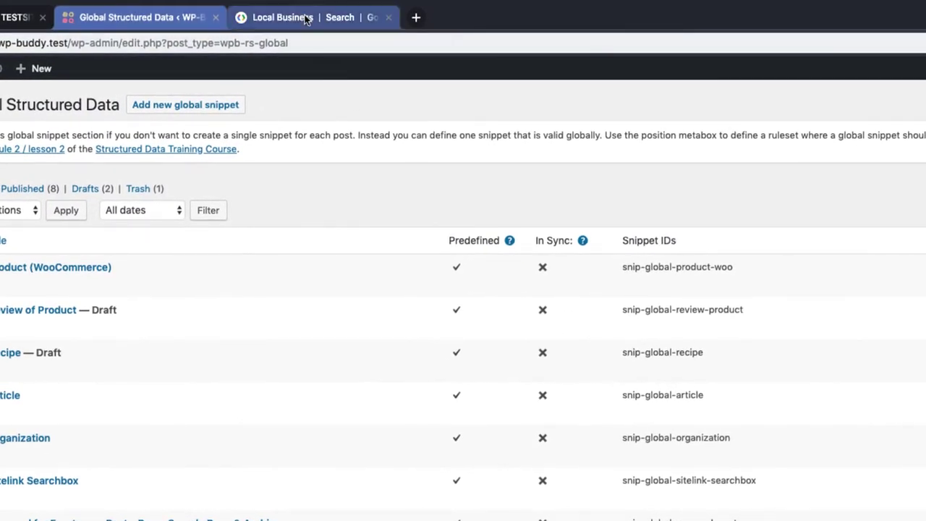
Return to Google's Local Business docs and bring up the Business hours Standard Hours example
left_click(305, 18)
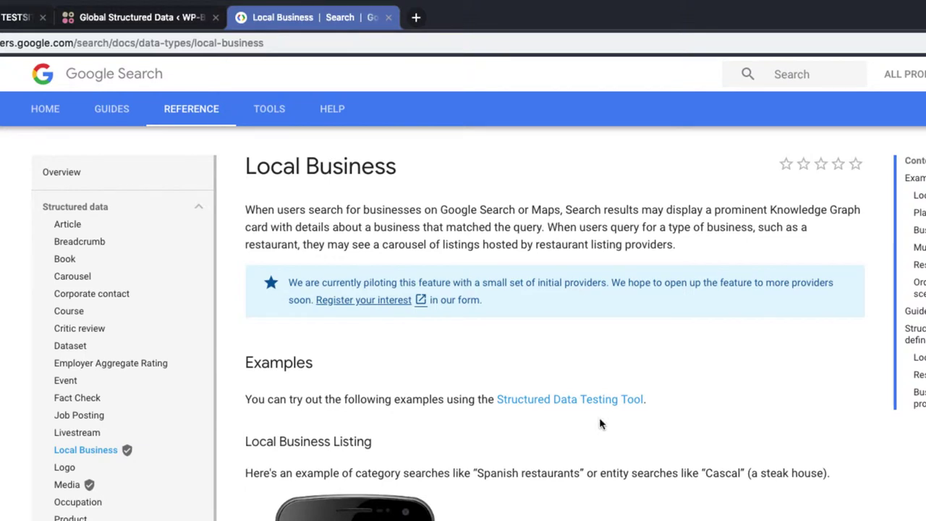
scroll(604, 424, "down", 3)
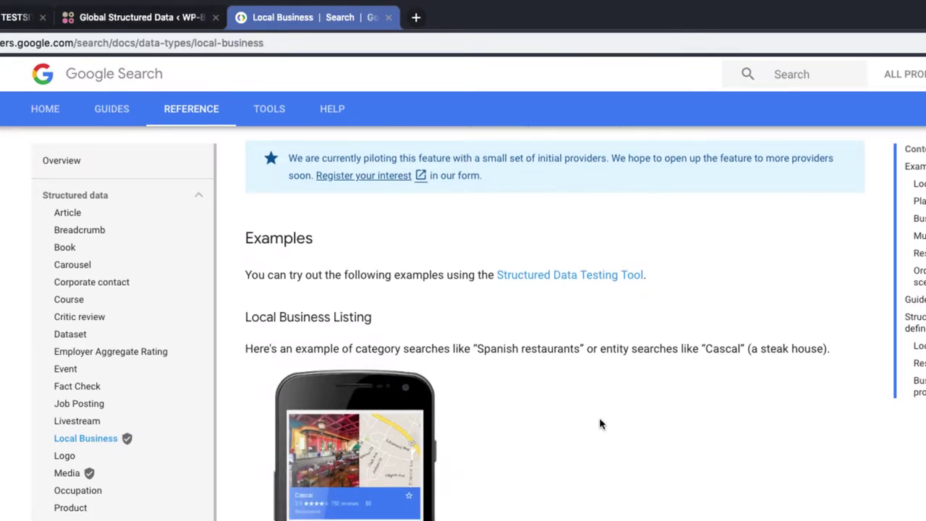
scroll(599, 424, "down", 3)
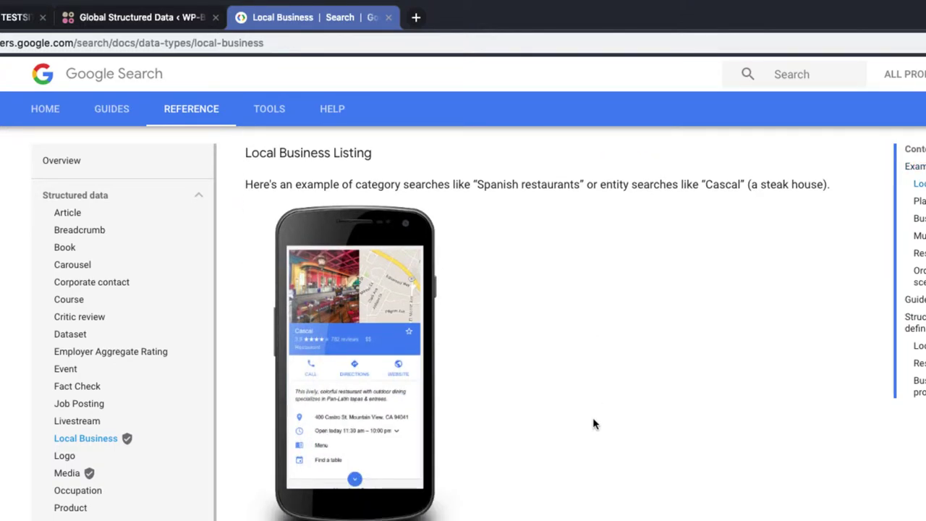
scroll(597, 425, "down", 10)
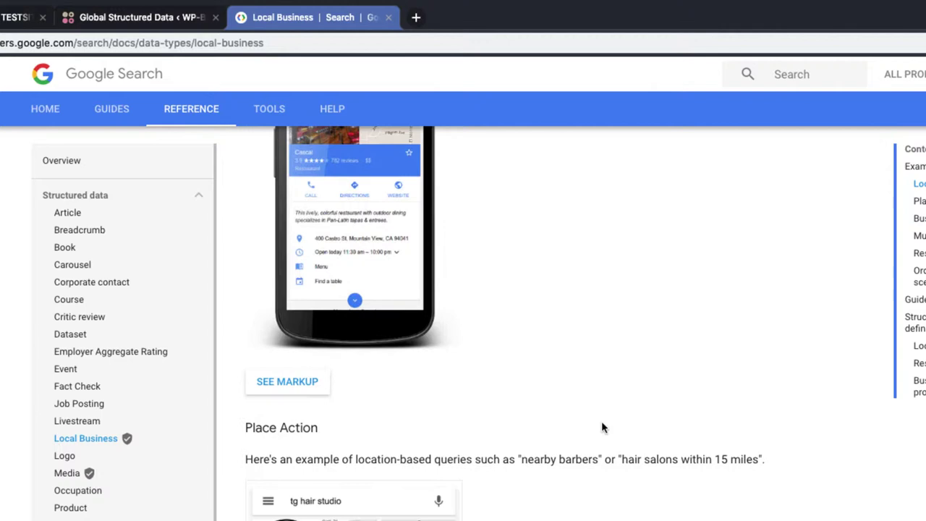
scroll(601, 427, "down", 4)
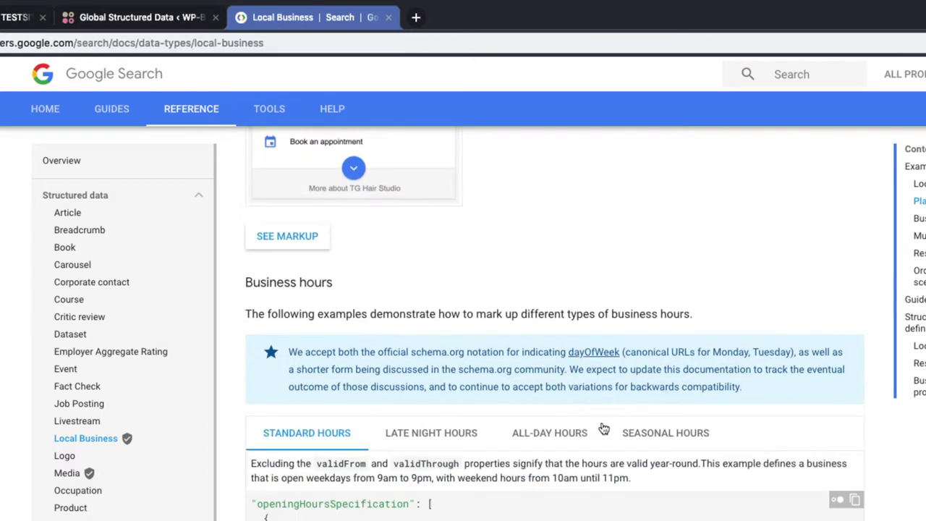
scroll(604, 429, "down", 1)
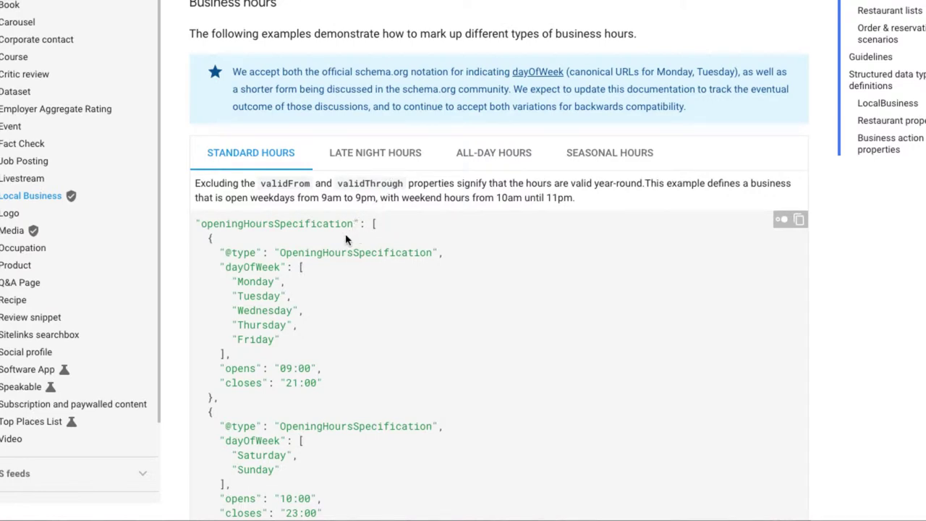
scroll(345, 240, "down", 1)
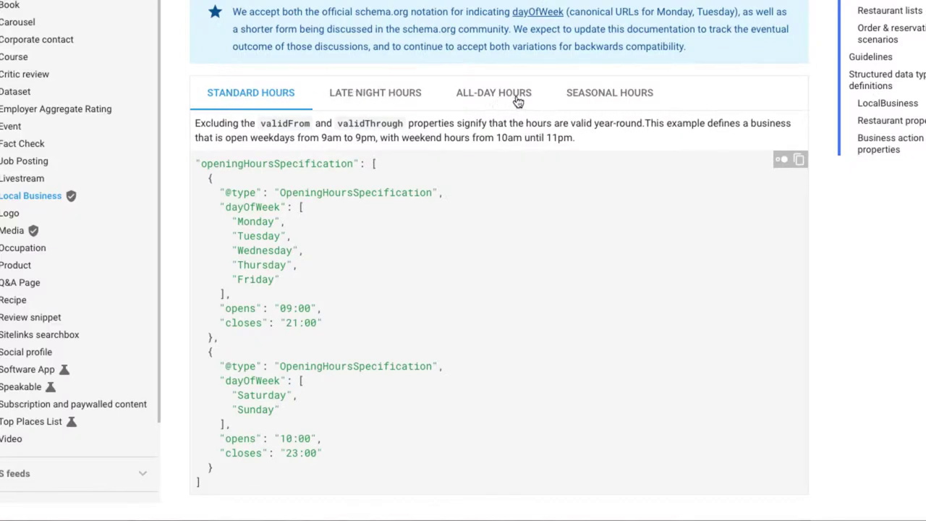
scroll(426, 353, "down", 1)
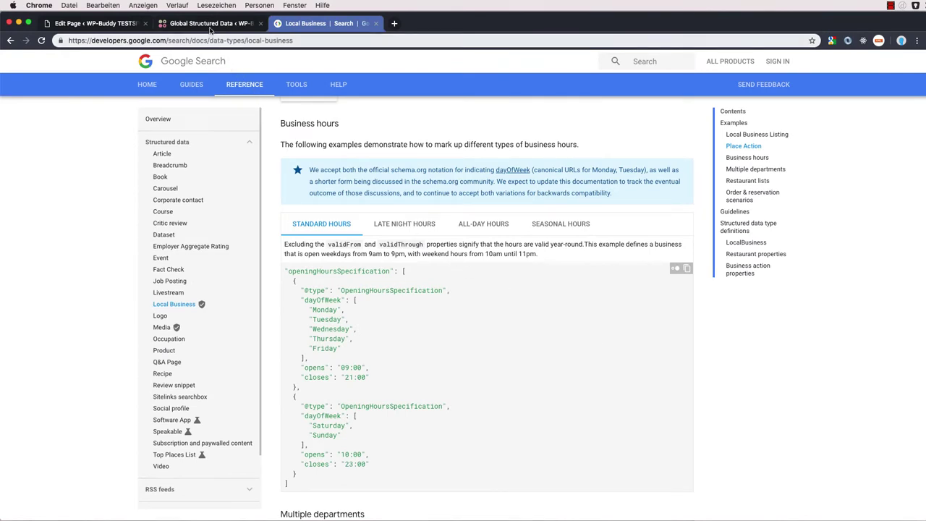
left_click(210, 23)
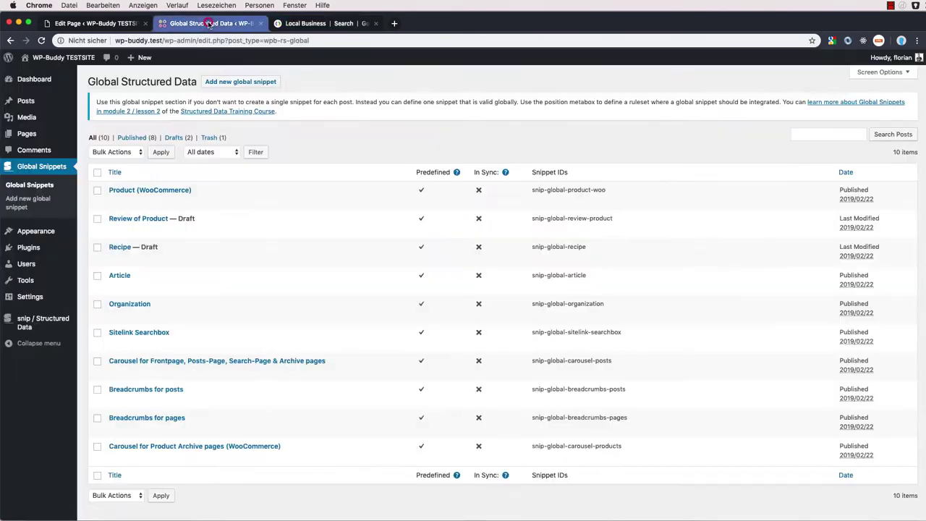
left_click(243, 82)
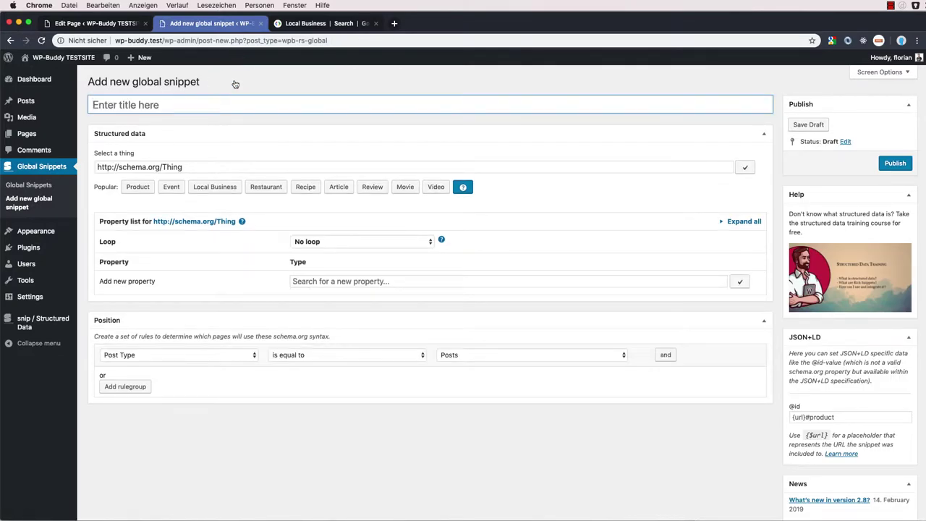
type("Restaur")
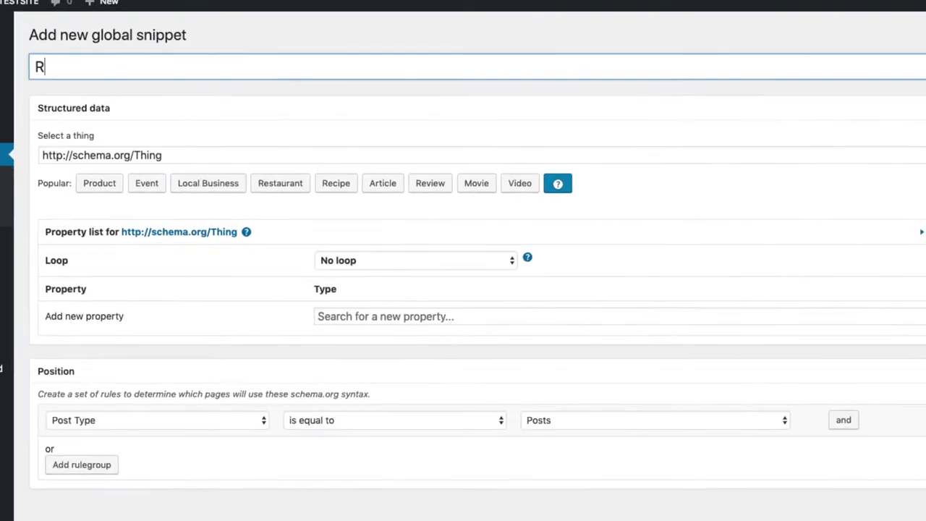
type("ant")
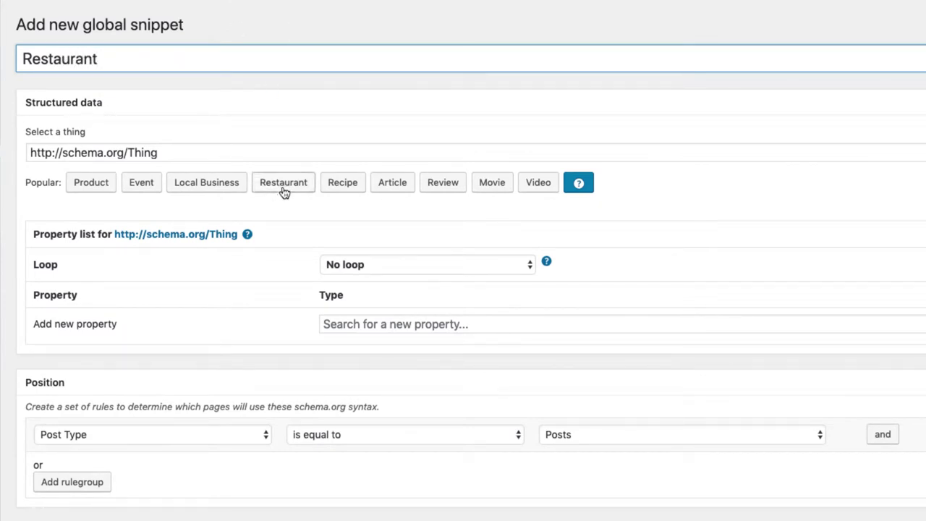
left_click(255, 151)
type("Restau")
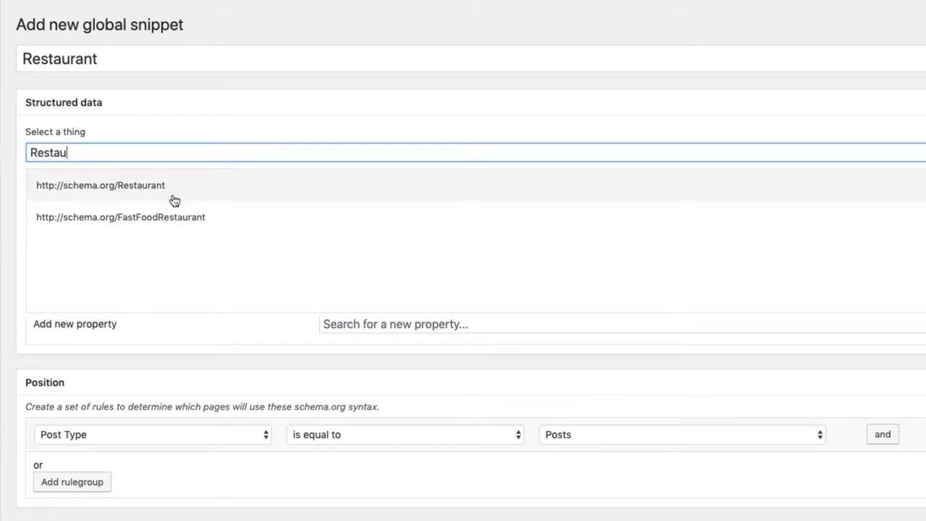
left_click(154, 190)
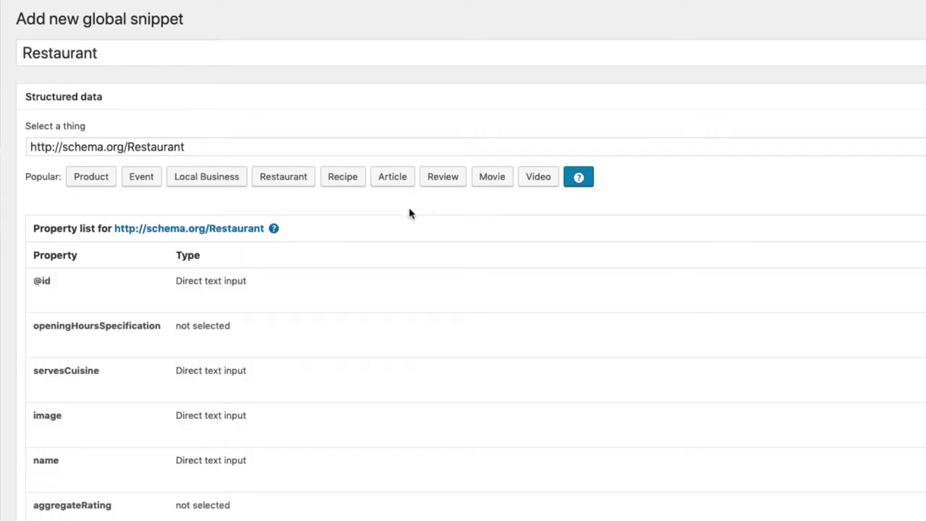
mouse_move(190, 284)
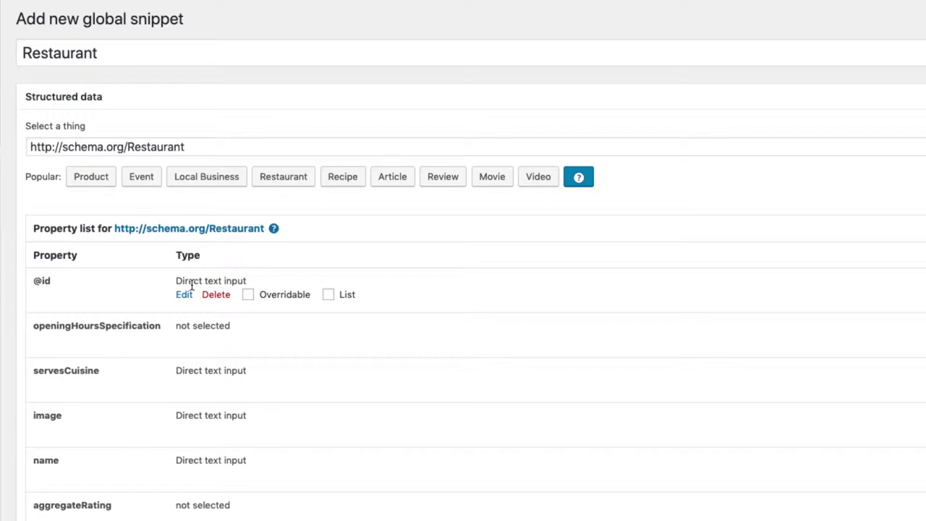
left_click(183, 296)
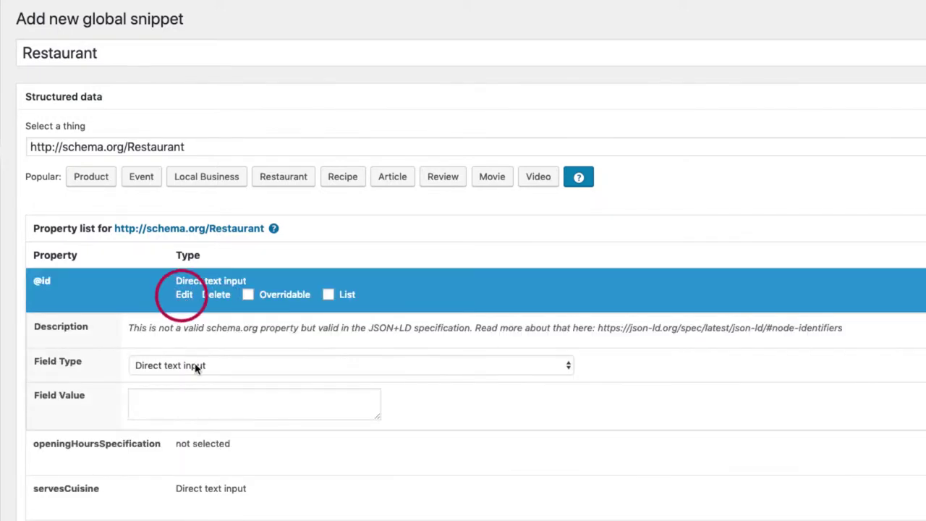
left_click(188, 372)
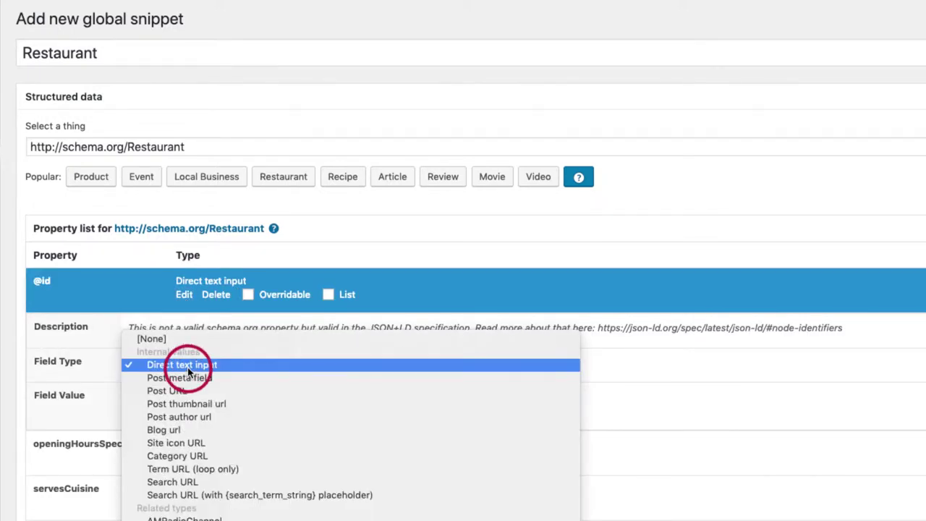
left_click(188, 431)
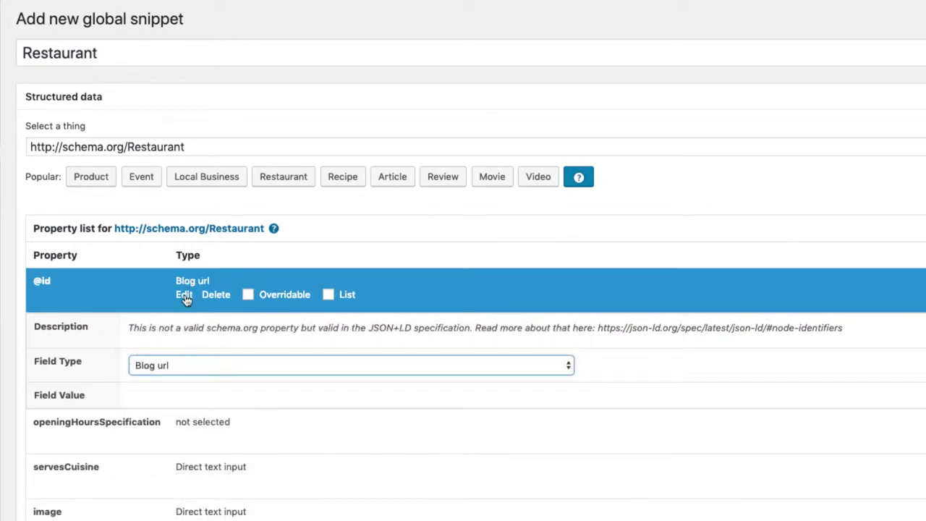
left_click(184, 296)
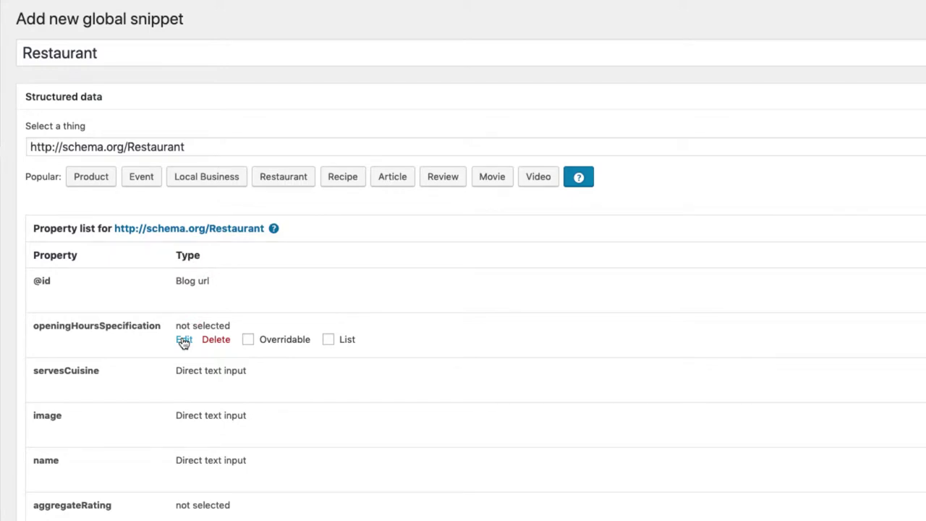
Set the openingHoursSpecification property's field type to OpeningHoursSpecification
left_click(183, 342)
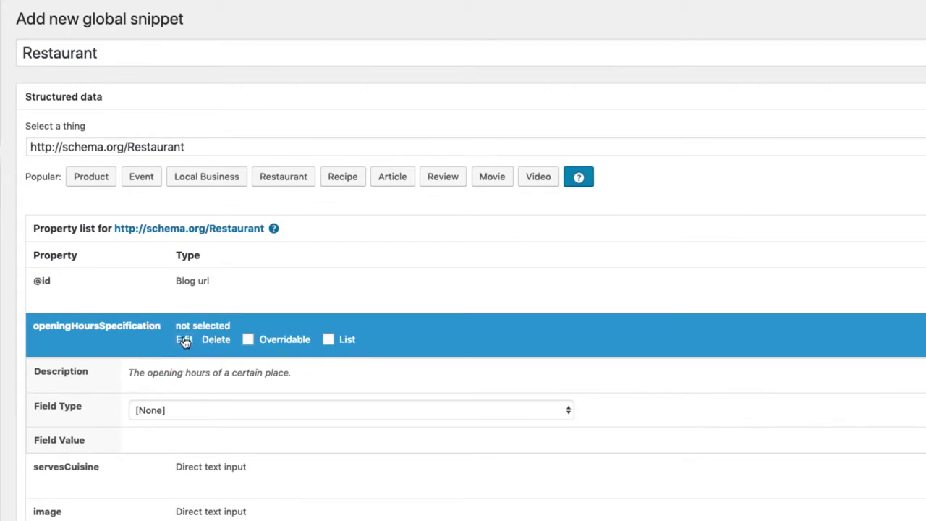
left_click(177, 410)
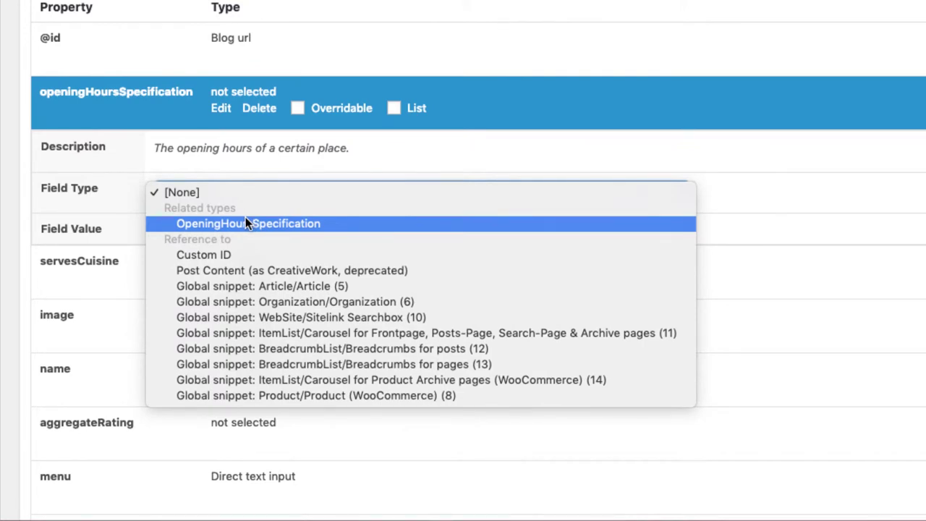
left_click(244, 221)
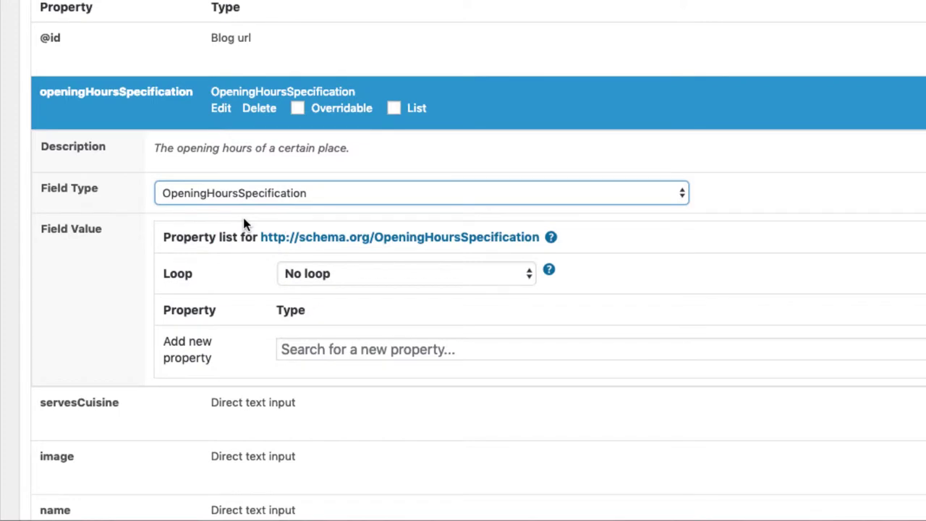
left_click(221, 110)
scroll(362, 222, "down", 2)
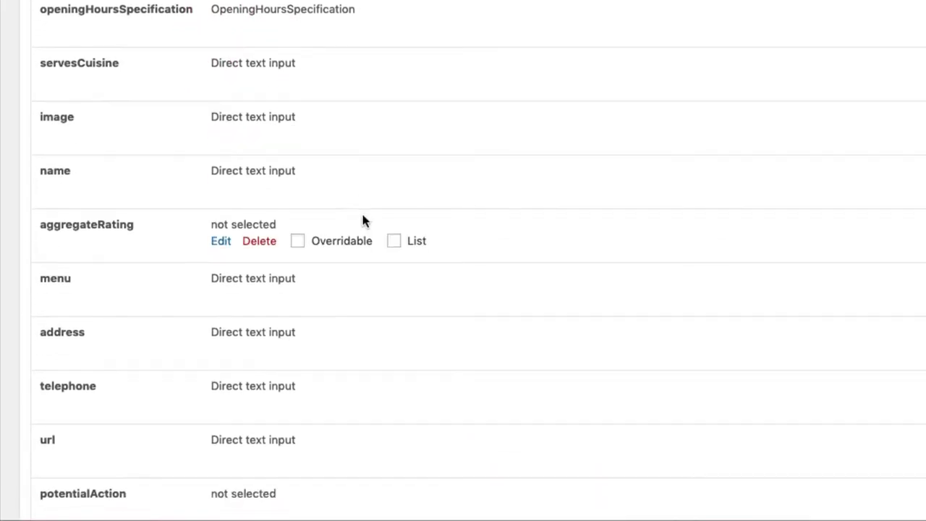
Give the servesCuisine property the direct text value 'Traditional Bavarian'
left_click(219, 80)
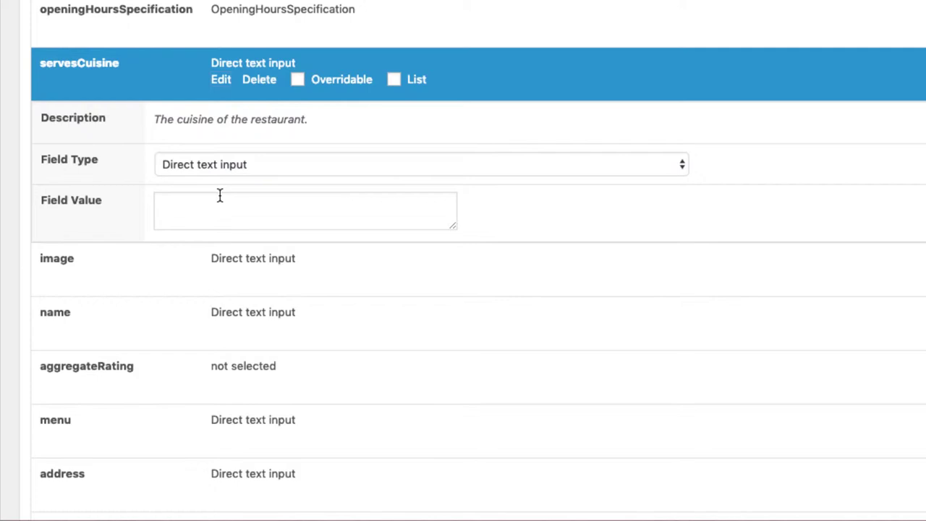
left_click(261, 201)
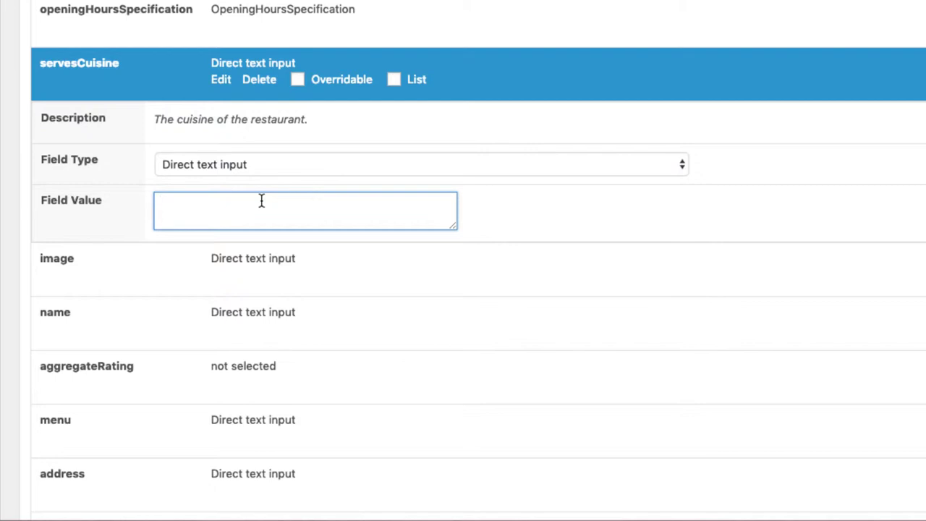
type("Traditional Bavarian")
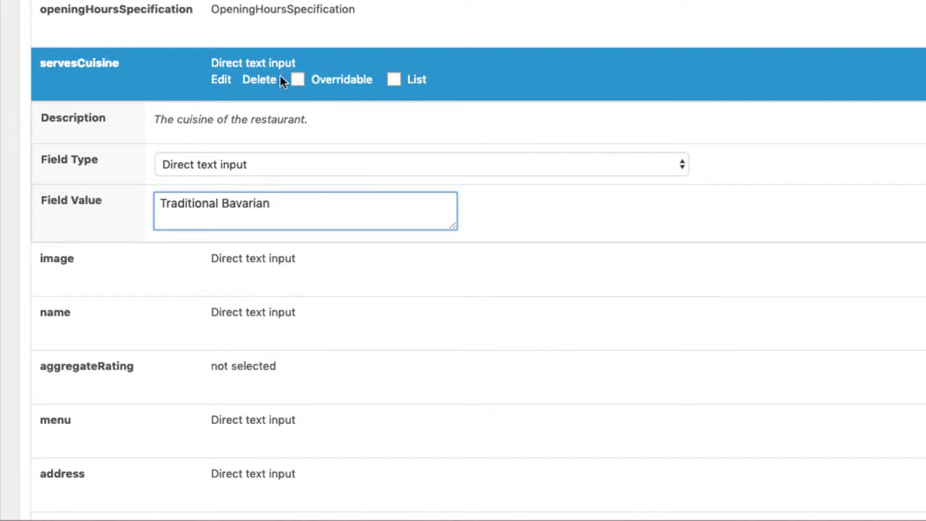
left_click(223, 81)
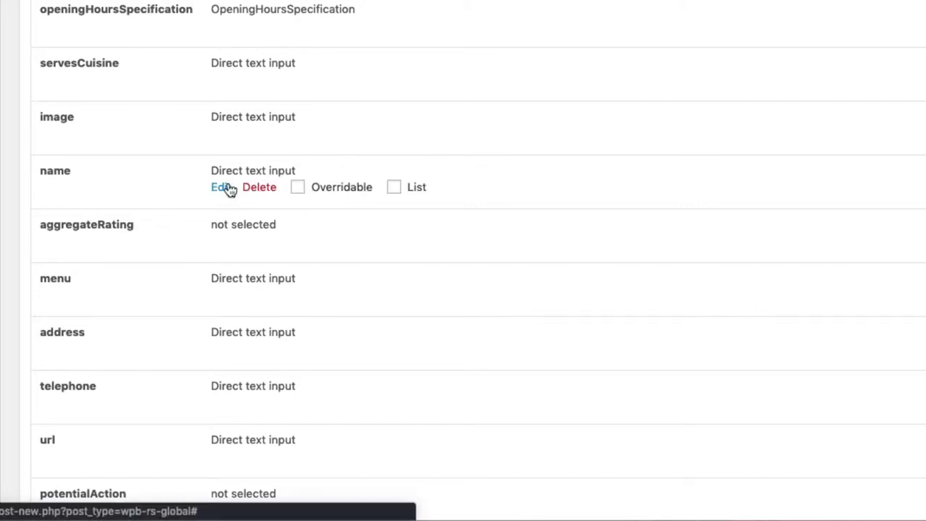
Set the image property to the uploads/2019/02/restaurant-1.jpg URL
left_click(222, 134)
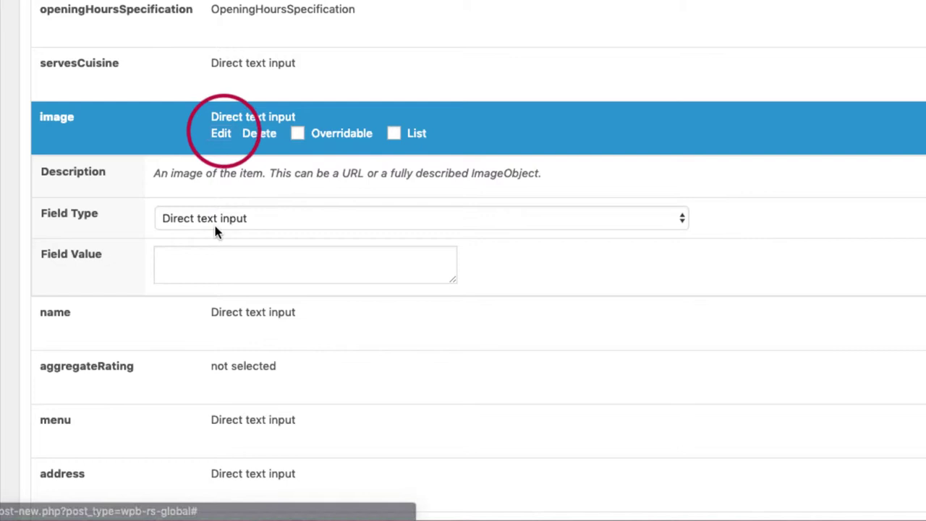
left_click(208, 266)
type("http://wp-buddy.test/wp-content/uploads/2019/02/restaurant-1.jpg")
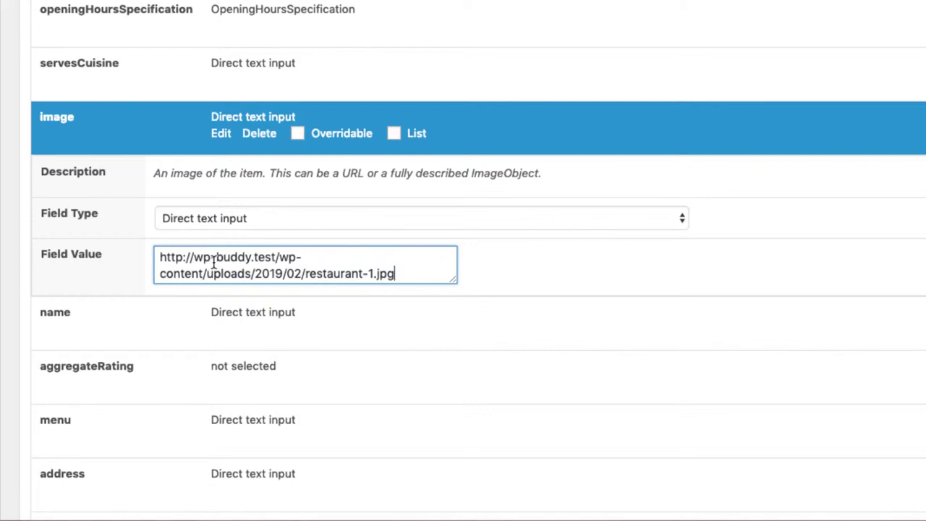
left_click(221, 133)
scroll(373, 199, "down", 4)
scroll(373, 197, "down", 2)
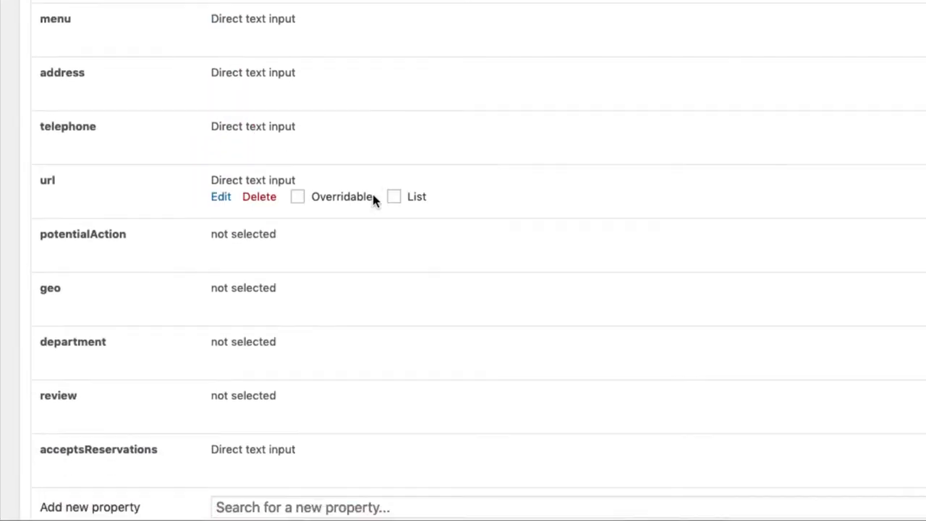
left_click(270, 428)
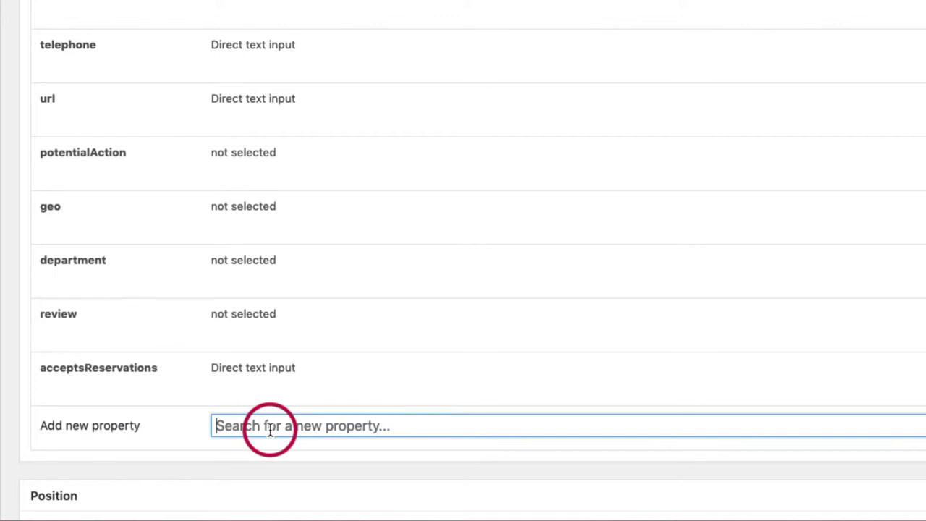
type("image")
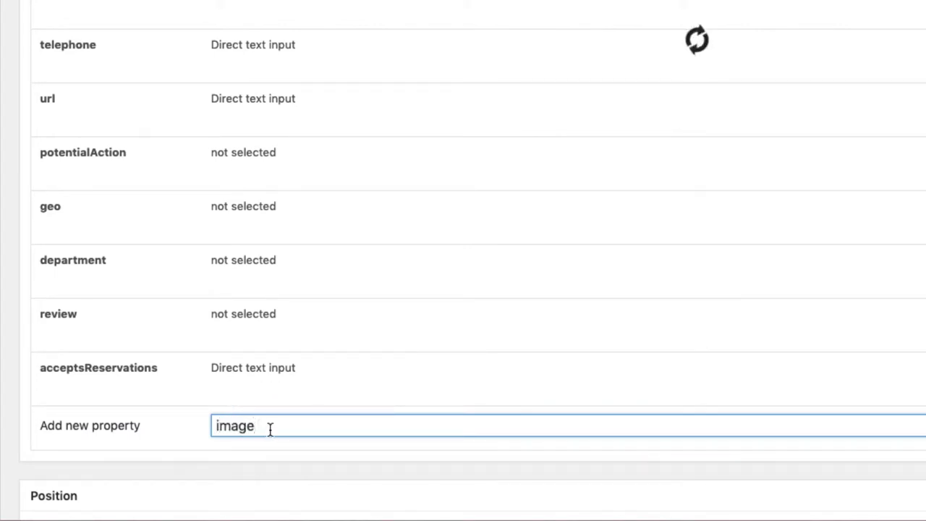
left_click(304, 466)
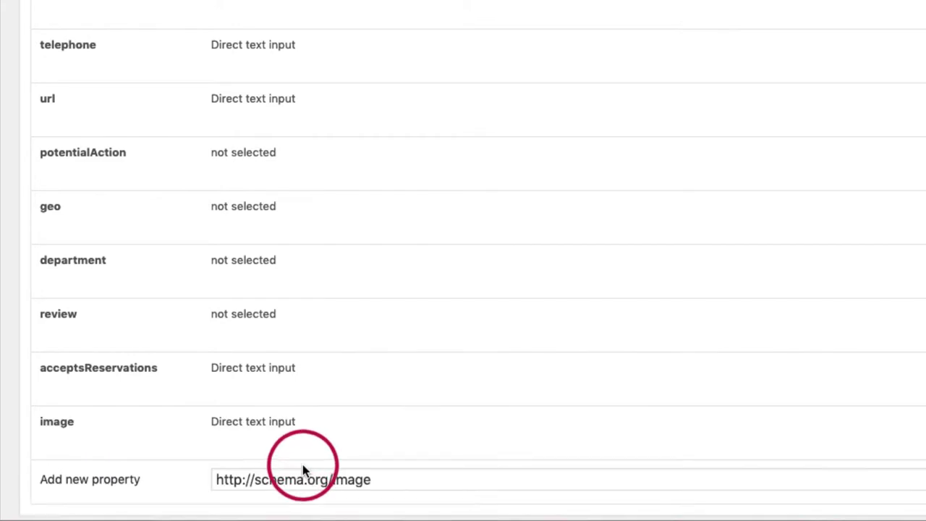
Set the new image's direct text value to the uploads/2019/02/restaurant-2.jpg URL
scroll(304, 468, "down", 3)
scroll(109, 369, "up", 4)
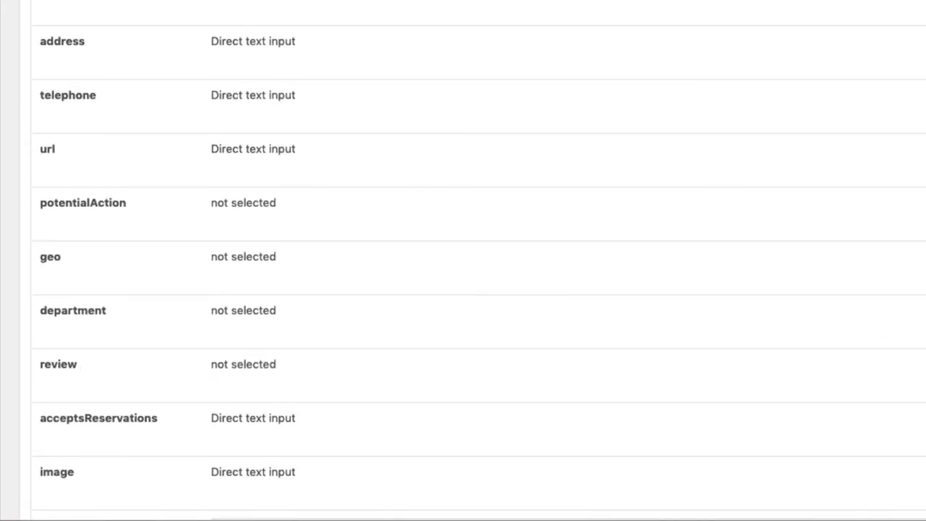
scroll(86, 215, "down", 2)
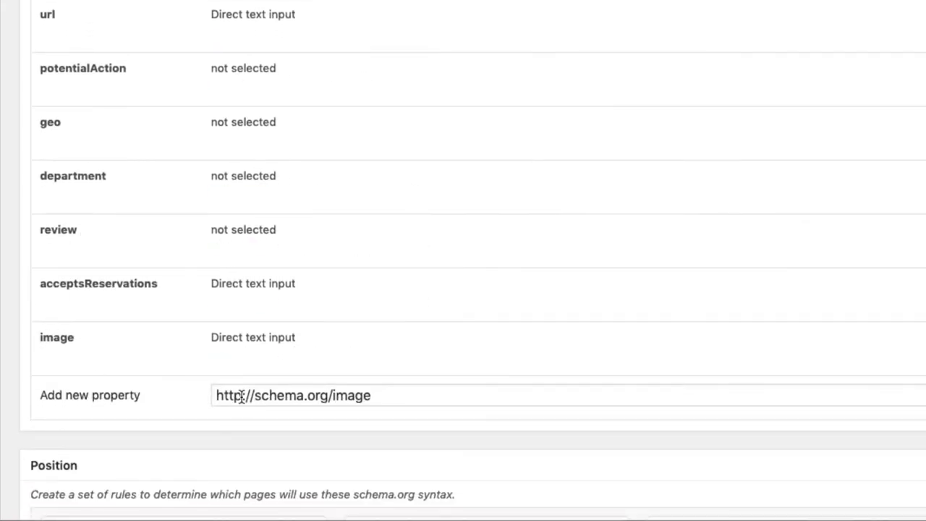
left_click(221, 353)
scroll(249, 375, "down", 2)
left_click(232, 356)
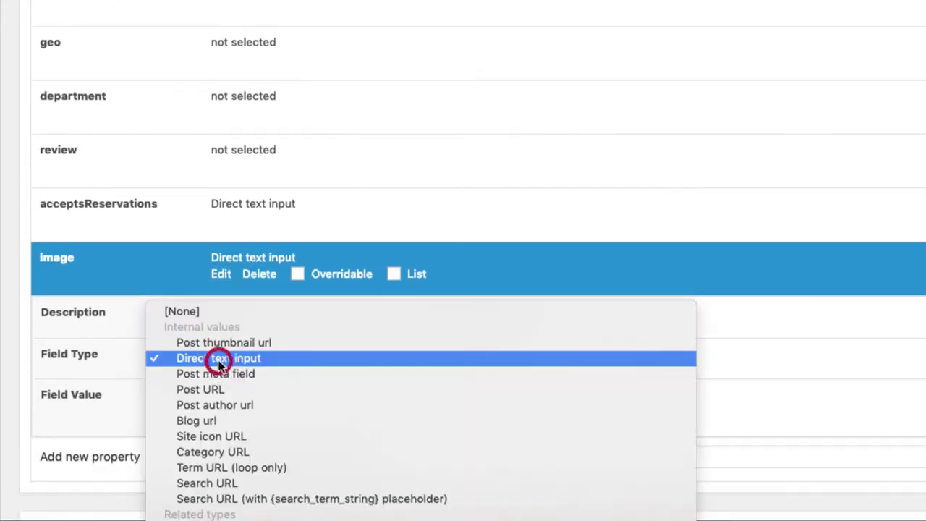
left_click(219, 361)
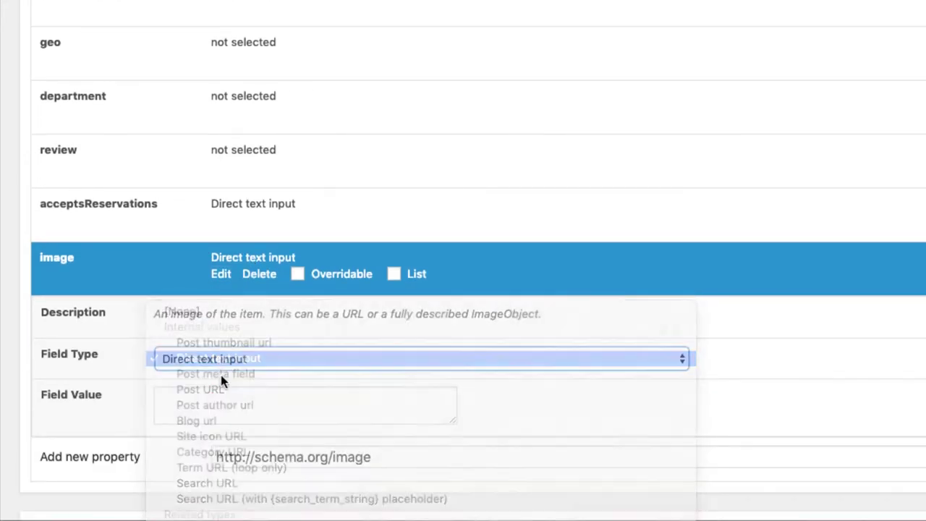
left_click(212, 401)
type("http://wp-buddy.test/wp-content/uploads/2019/02/restaurant-1.jpg")
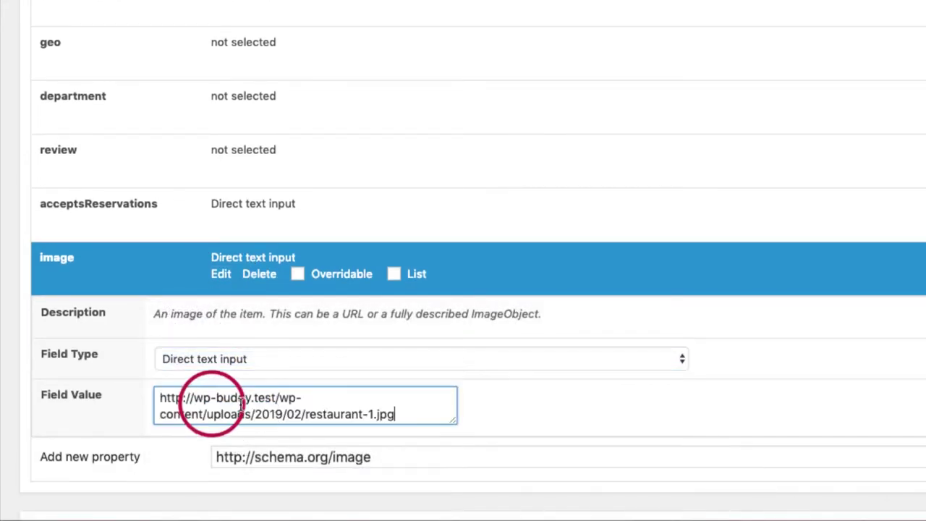
double_click(372, 414)
type("2")
left_click(503, 405)
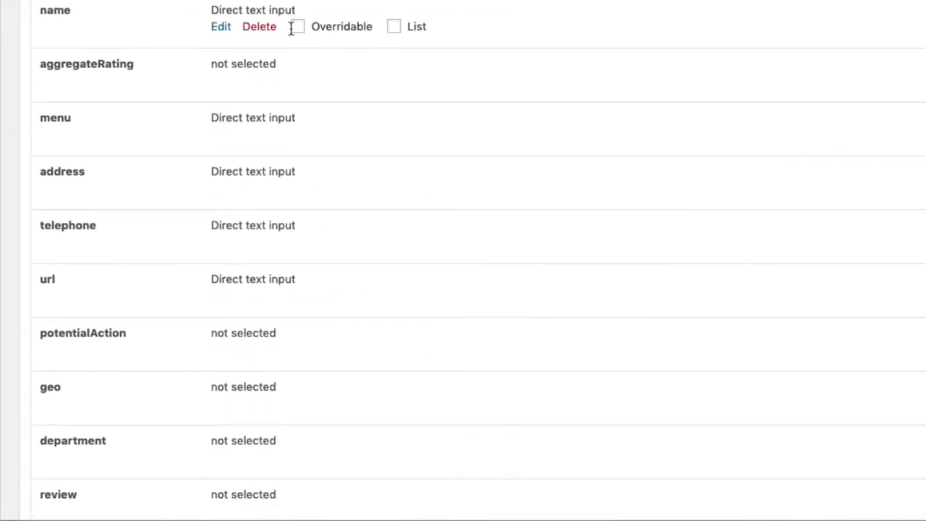
Set the name property's value to 'La Bay' and delete the aggregateRating property
left_click(222, 29)
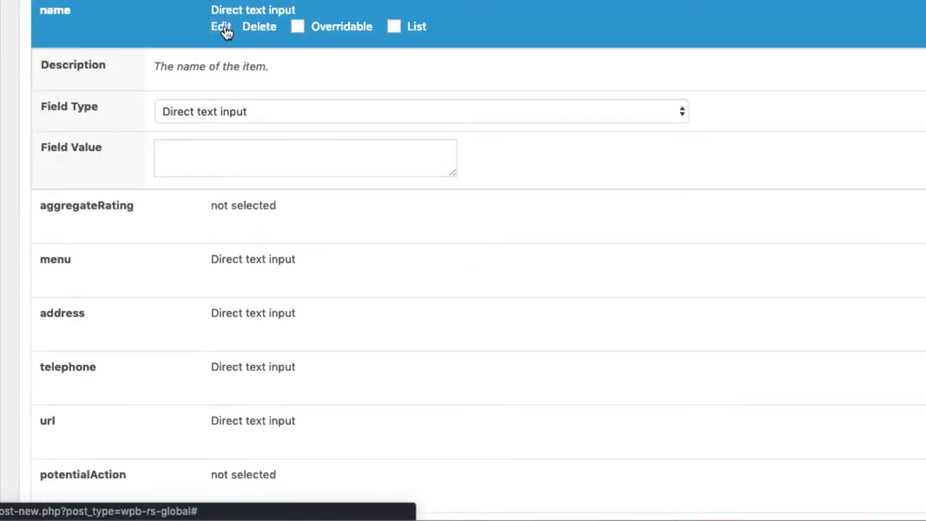
left_click(200, 149)
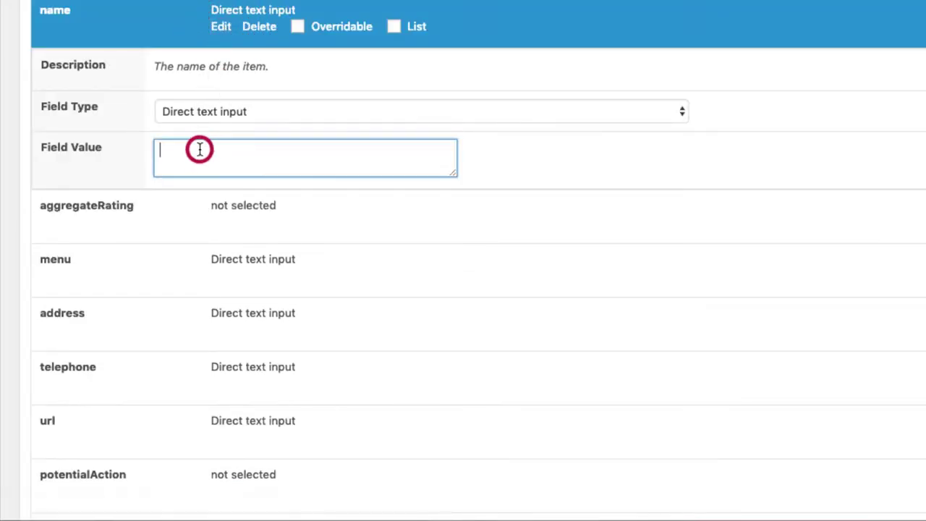
type("La Bay")
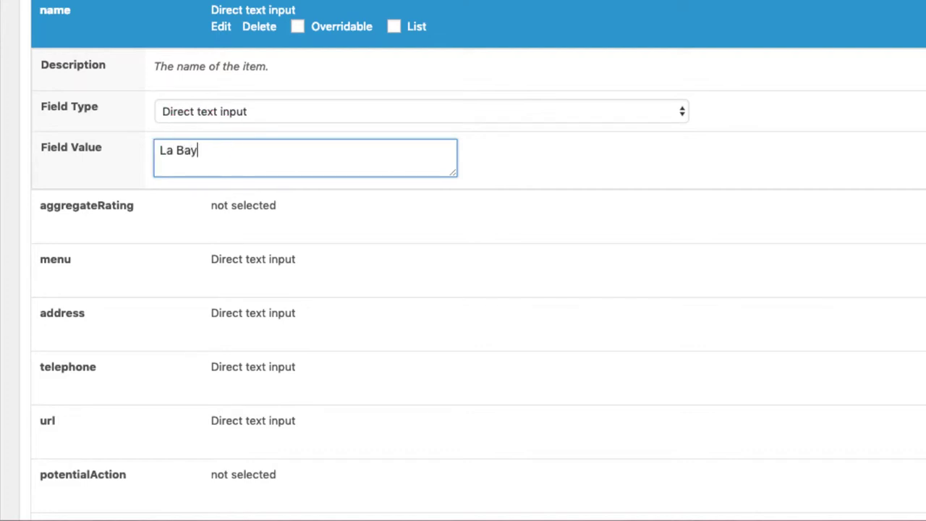
left_click(221, 27)
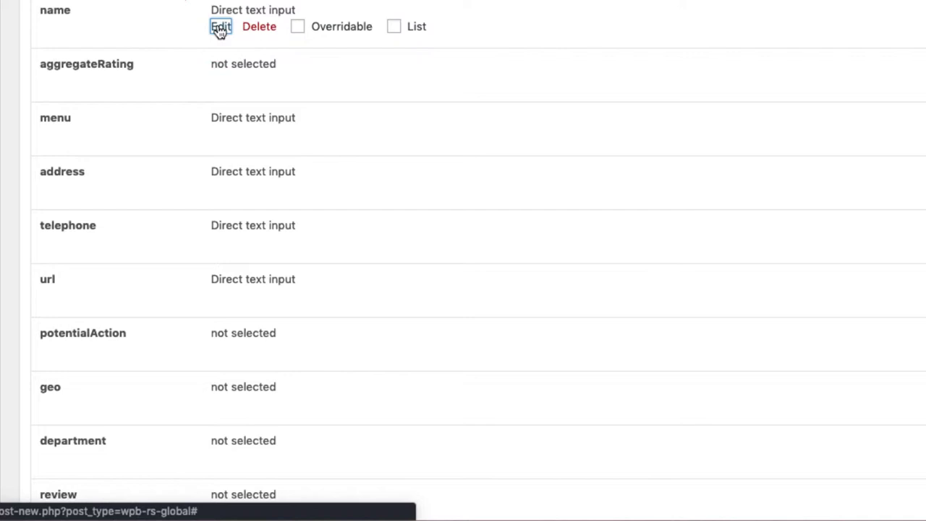
mouse_move(215, 90)
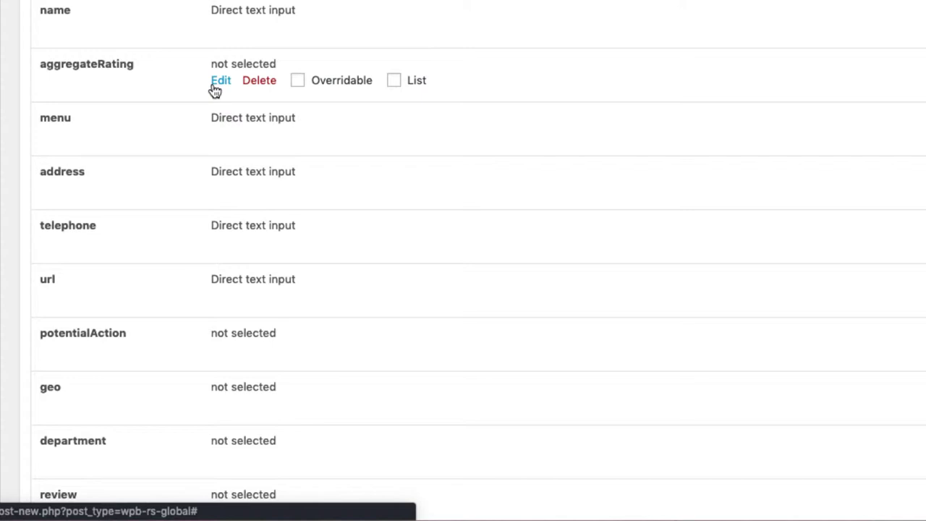
left_click(258, 84)
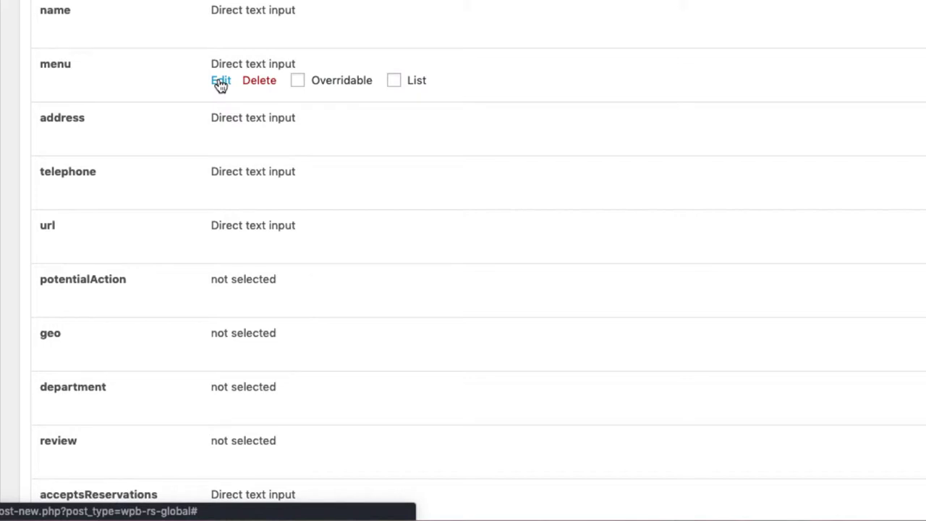
Paste the menu.pdf URL as the menu property's value
left_click(221, 81)
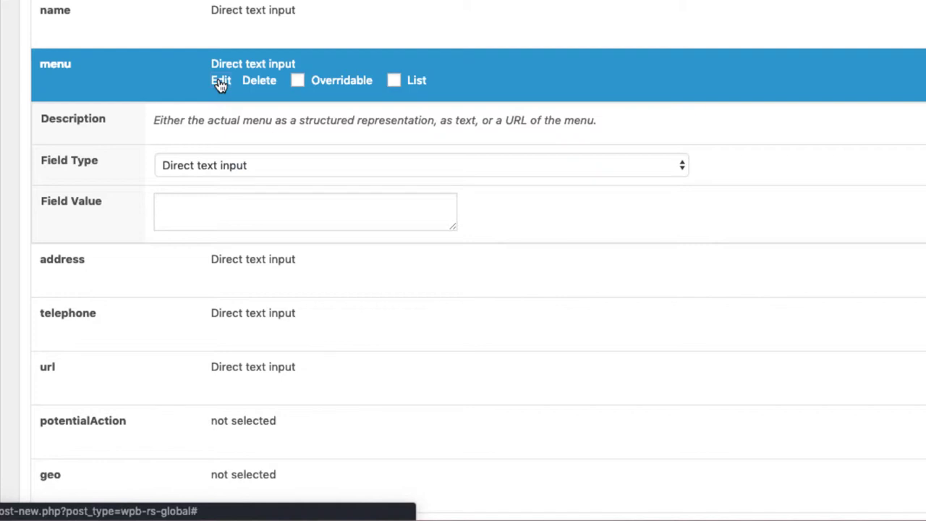
left_click(236, 204)
type("http://wp-buddy.test/wp-content/uploads/2019/02/menu.pdf")
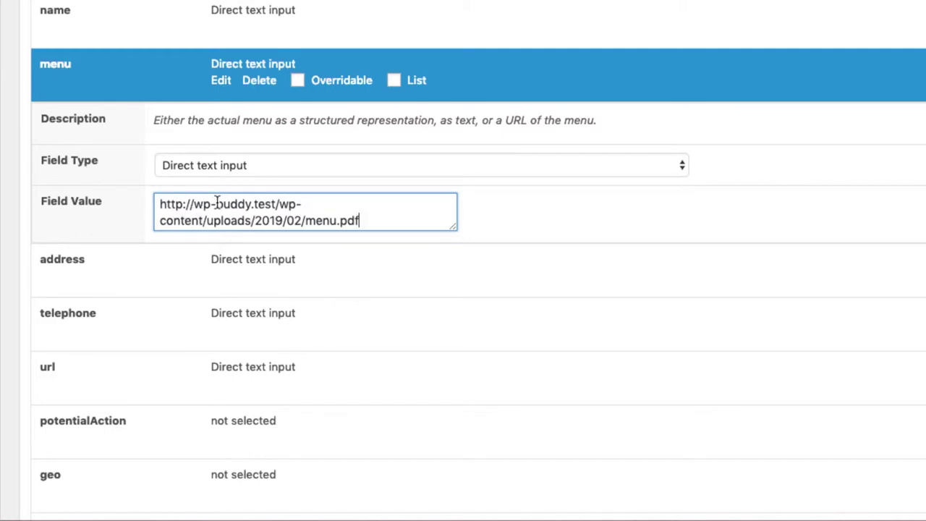
left_click(220, 80)
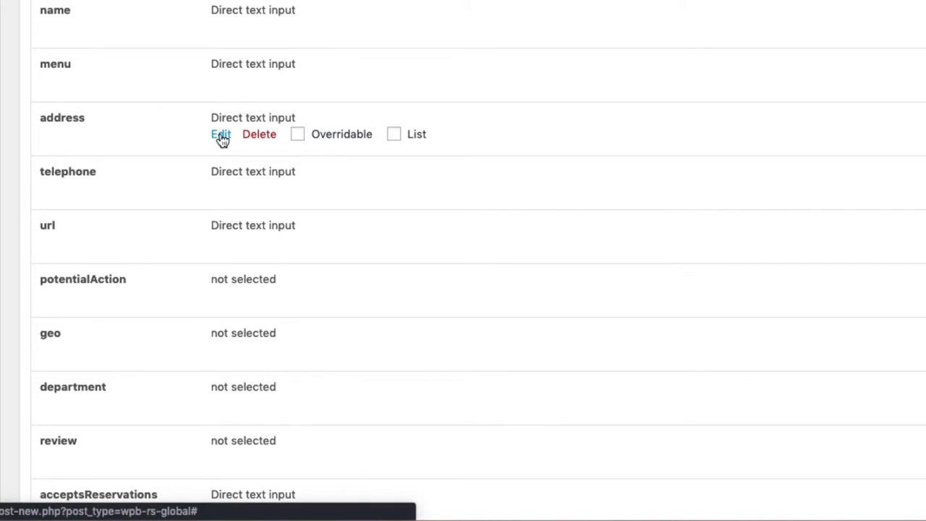
Change the address property's field type to PostalAddress
left_click(221, 136)
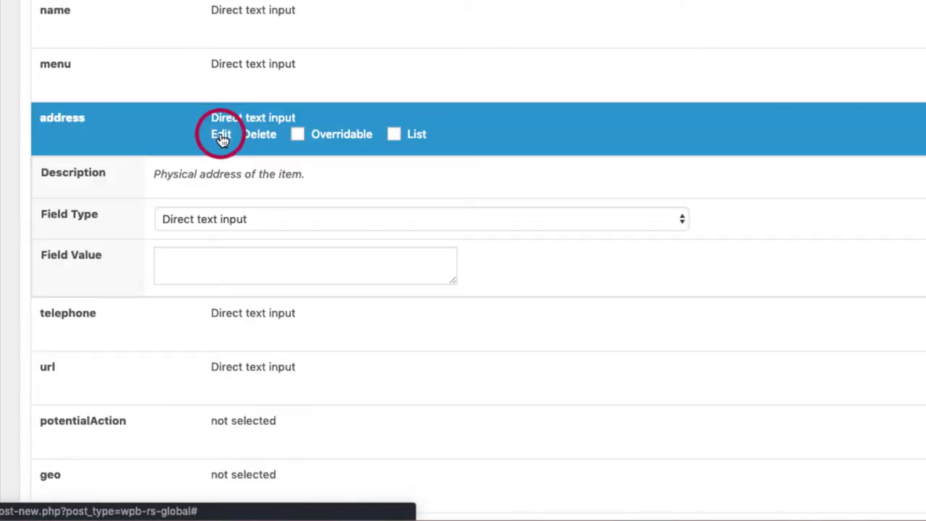
left_click(243, 219)
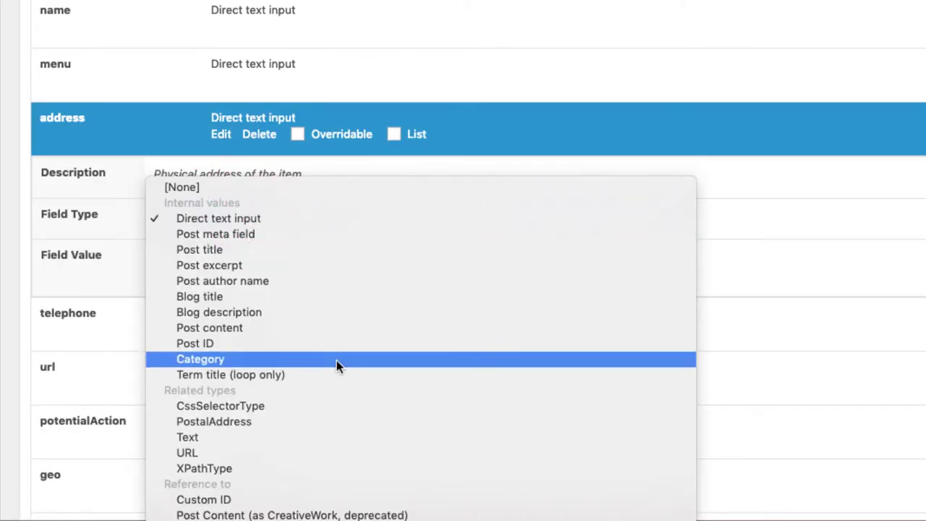
left_click(217, 421)
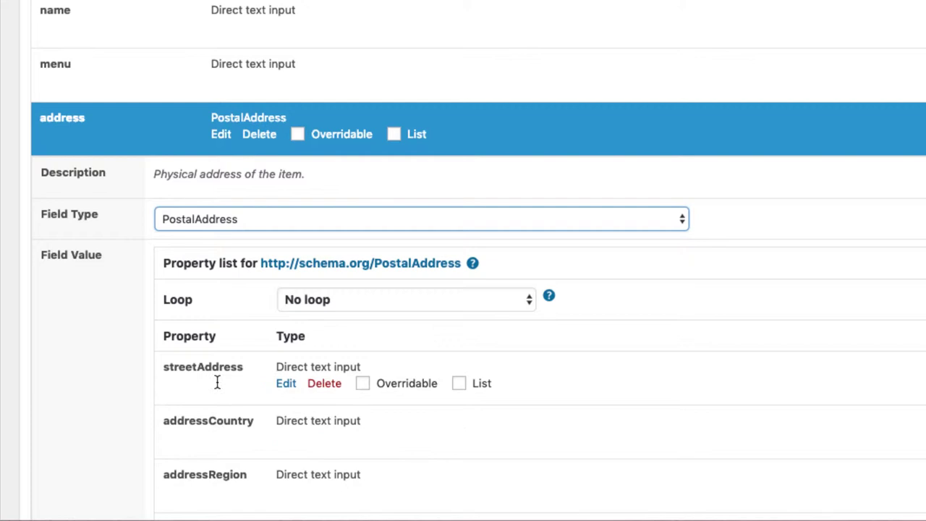
scroll(232, 373, "down", 5)
scroll(241, 243, "up", 3)
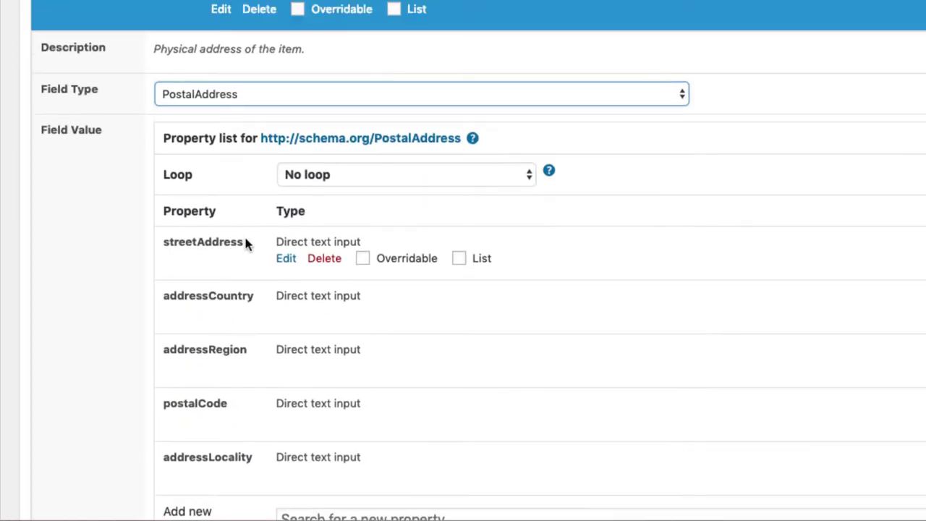
Enter the restaurant's phone number as the telephone property's value
left_click(222, 10)
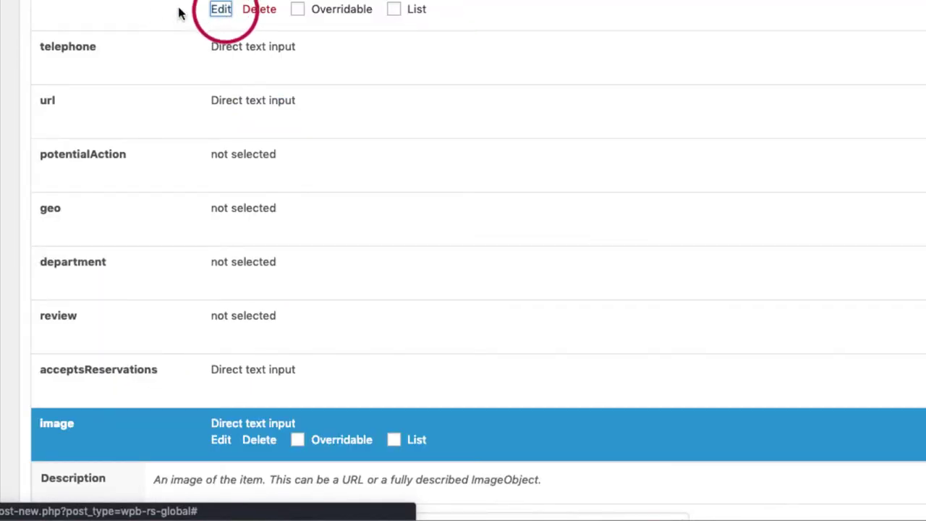
left_click(221, 64)
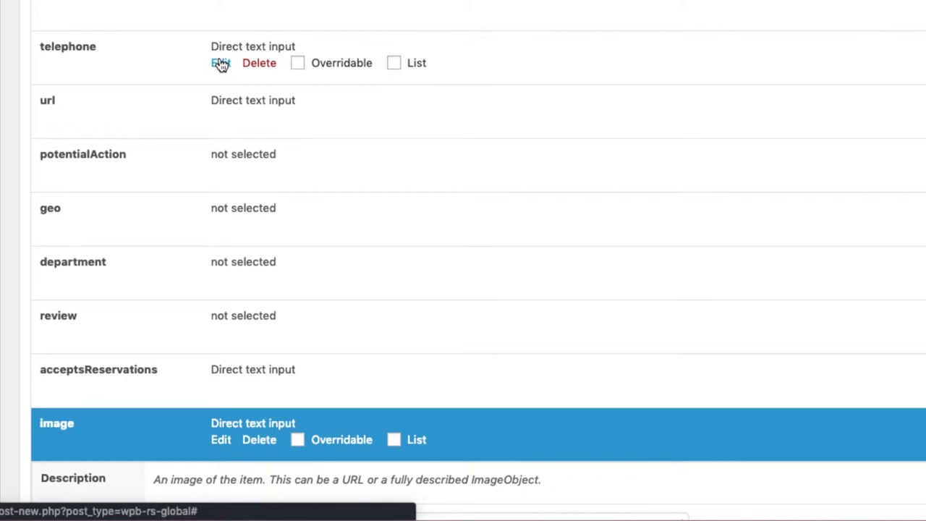
left_click(221, 64)
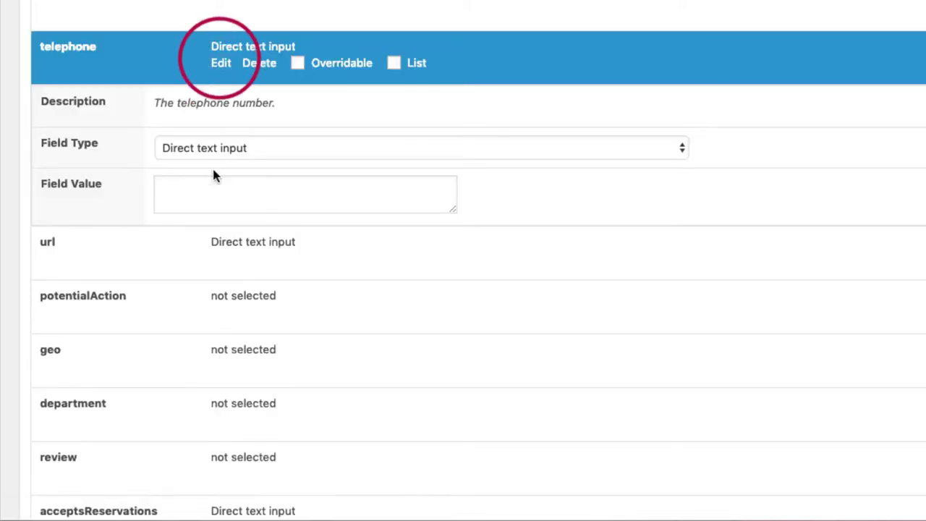
left_click(216, 191)
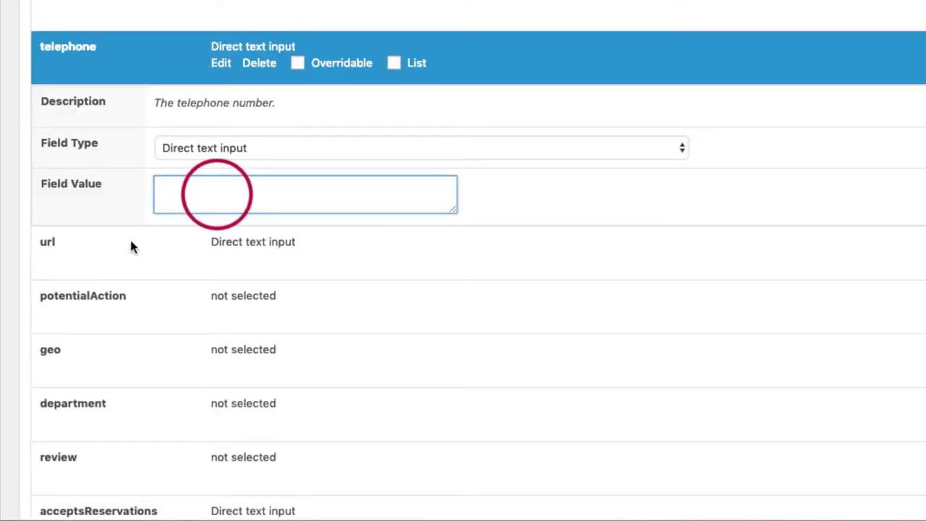
mouse_move(173, 270)
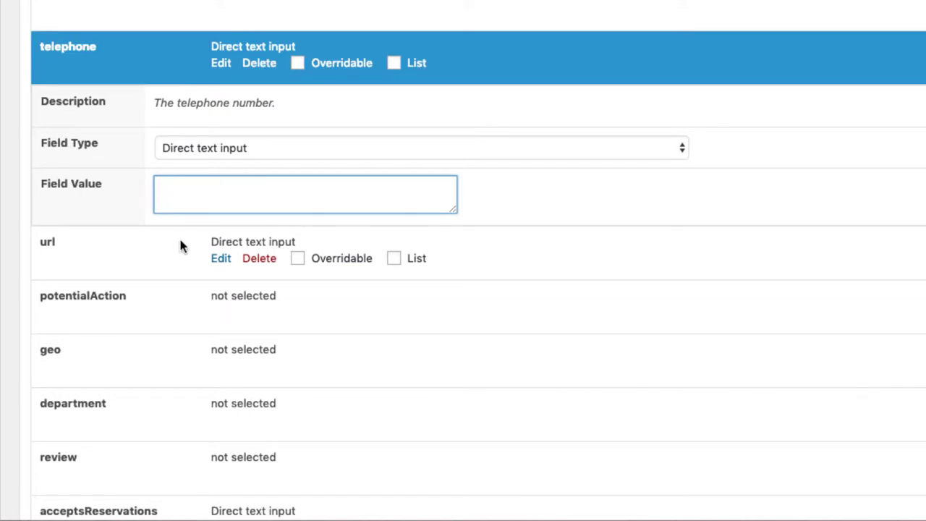
left_click(227, 191)
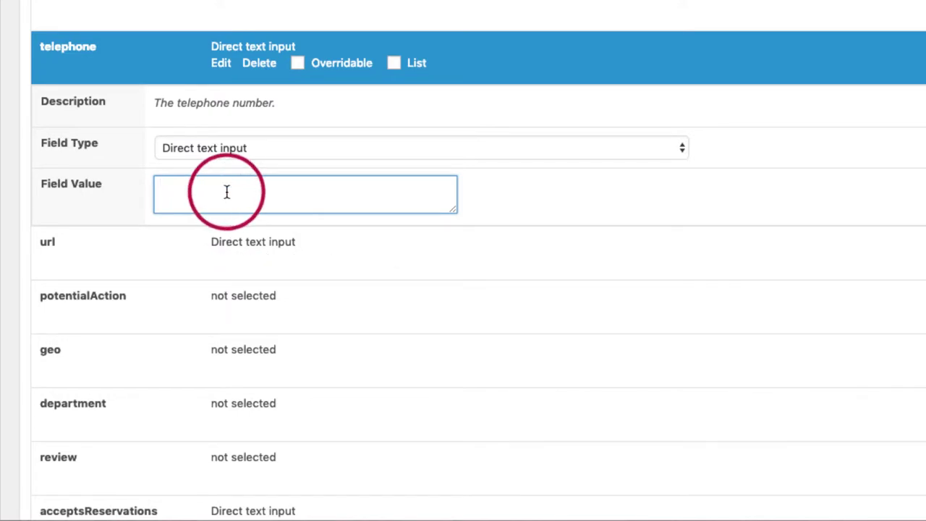
type("004")
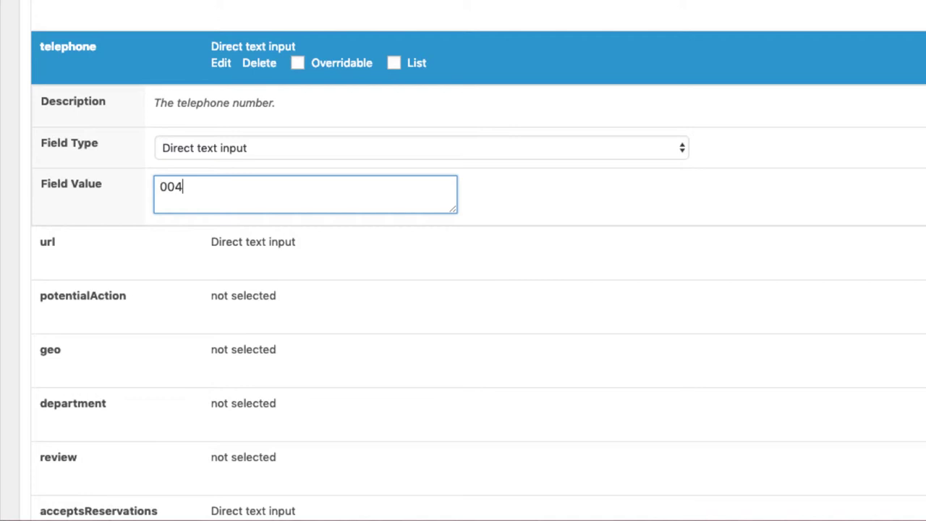
type("9123456")
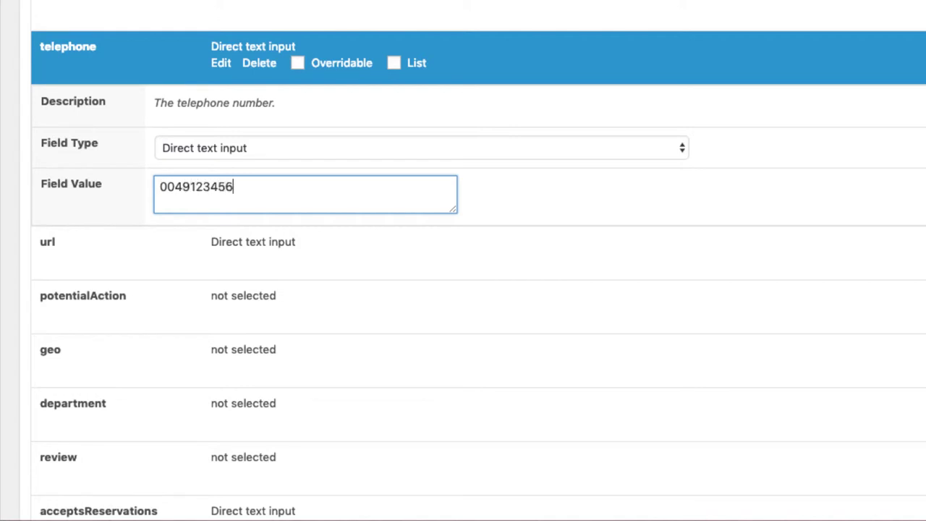
type("789")
left_click(220, 64)
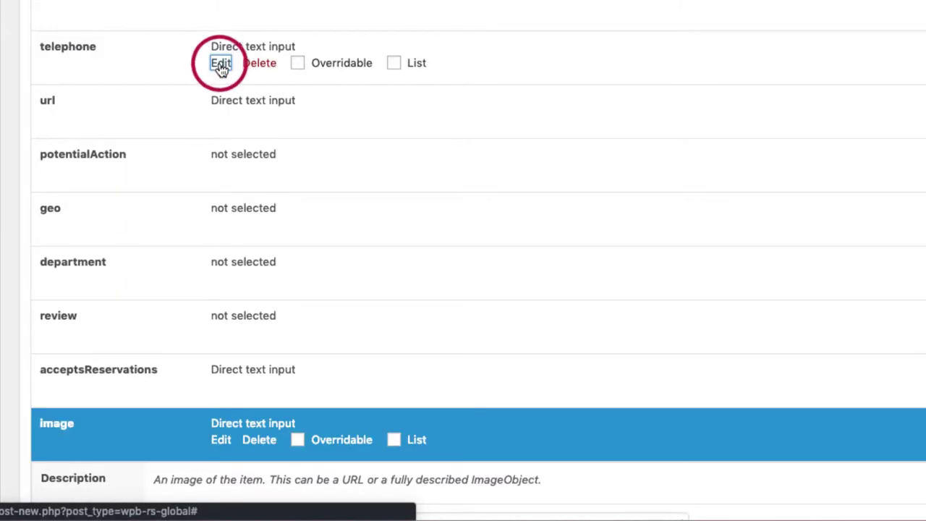
Make the url property take its value from the Blog url
left_click(220, 118)
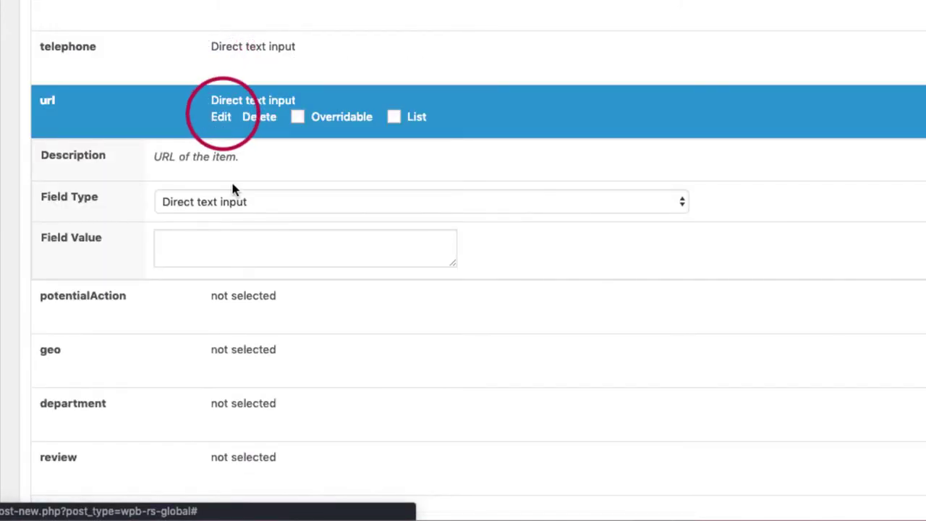
left_click(229, 201)
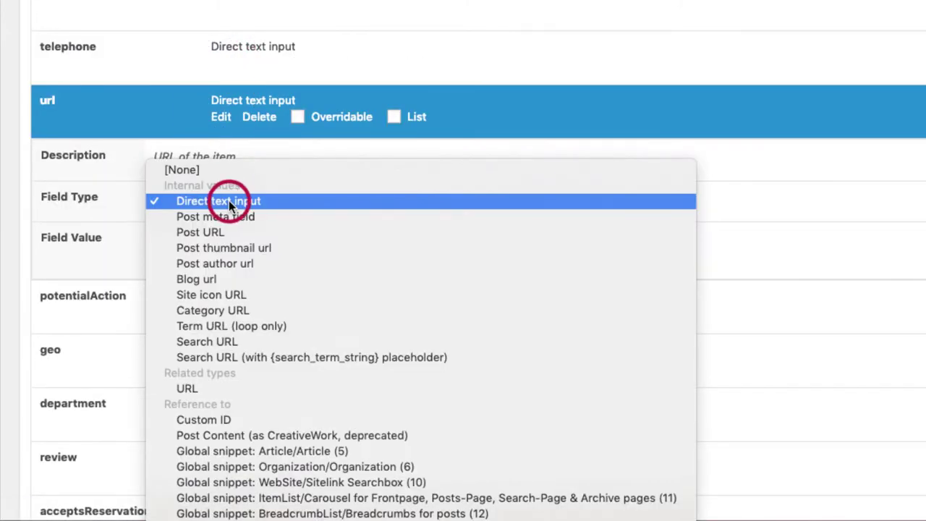
left_click(228, 280)
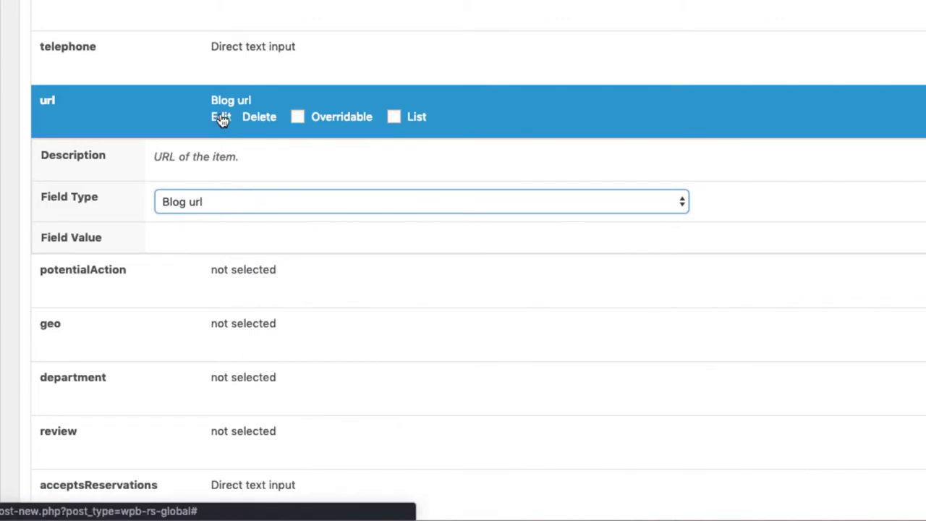
left_click(222, 119)
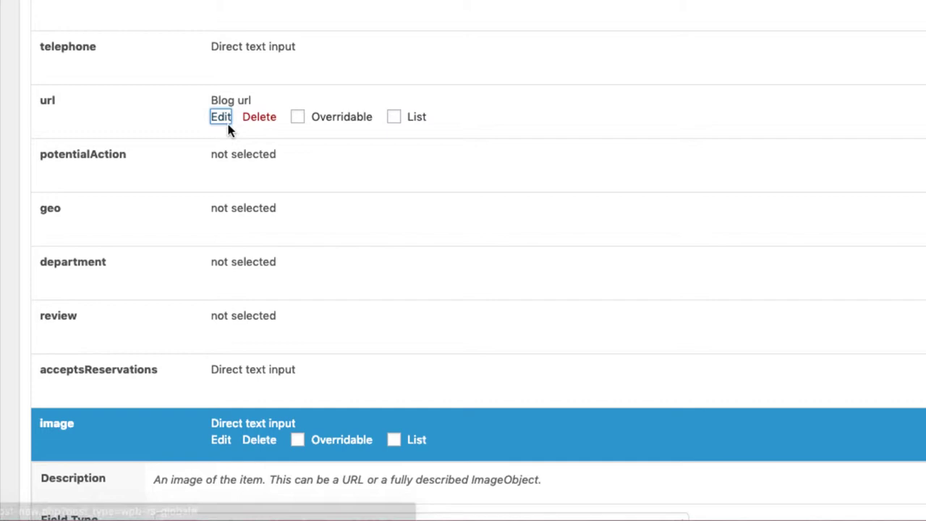
Choose OrderAction as the potentialAction property's field type
mouse_move(264, 169)
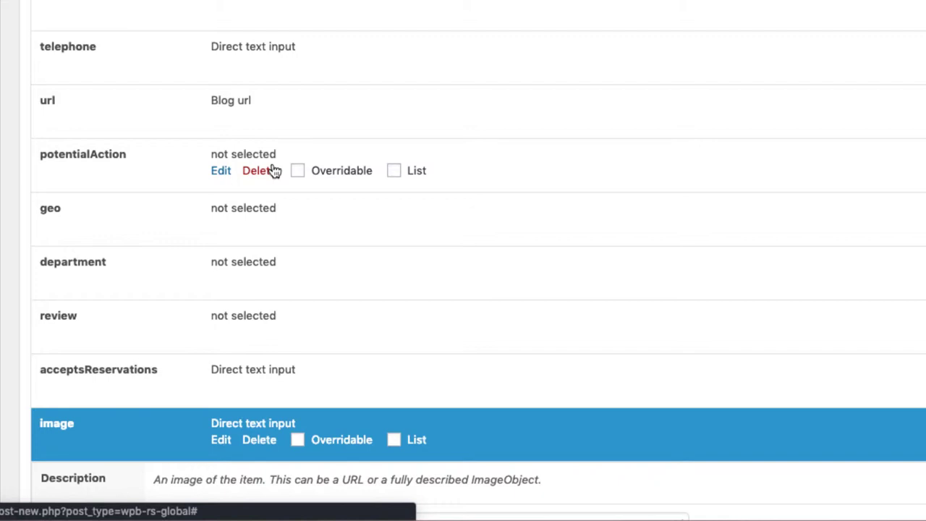
left_click(224, 172)
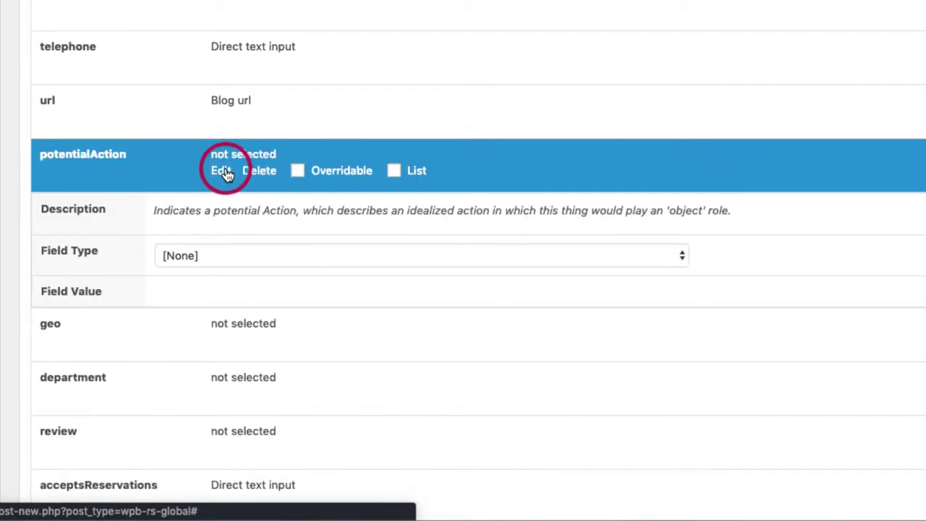
left_click(215, 256)
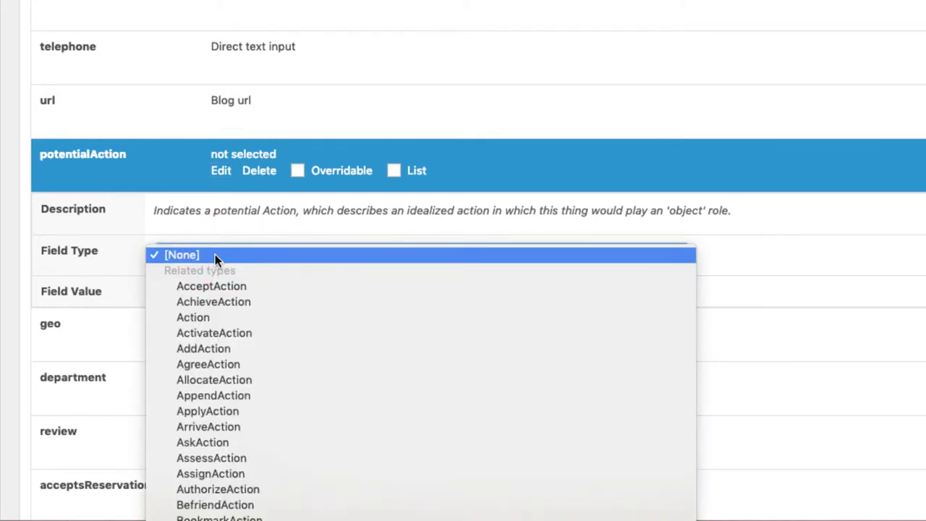
scroll(329, 374, "down", 10)
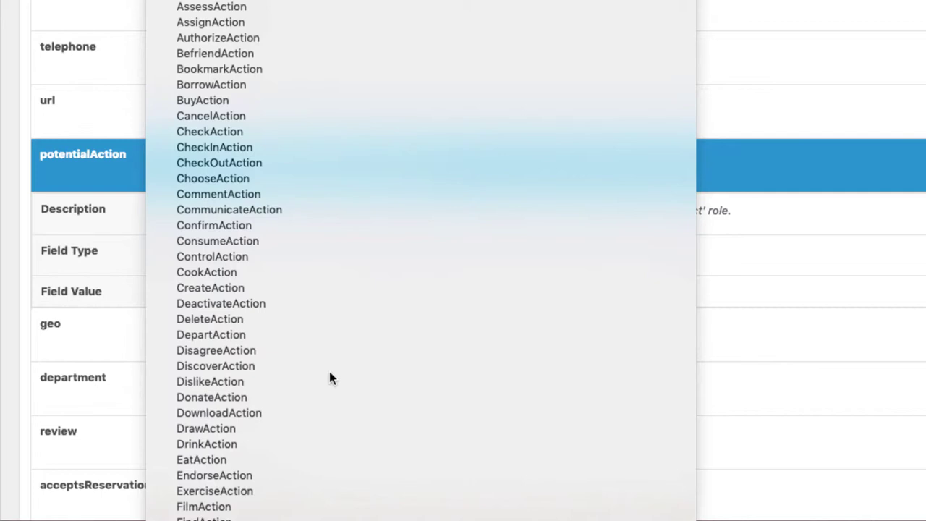
scroll(329, 379, "down", 10)
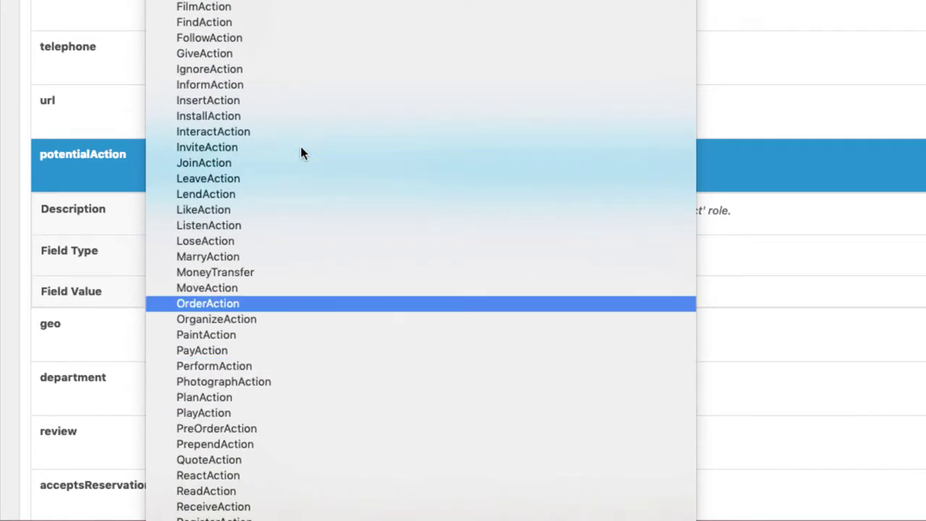
left_click(207, 303)
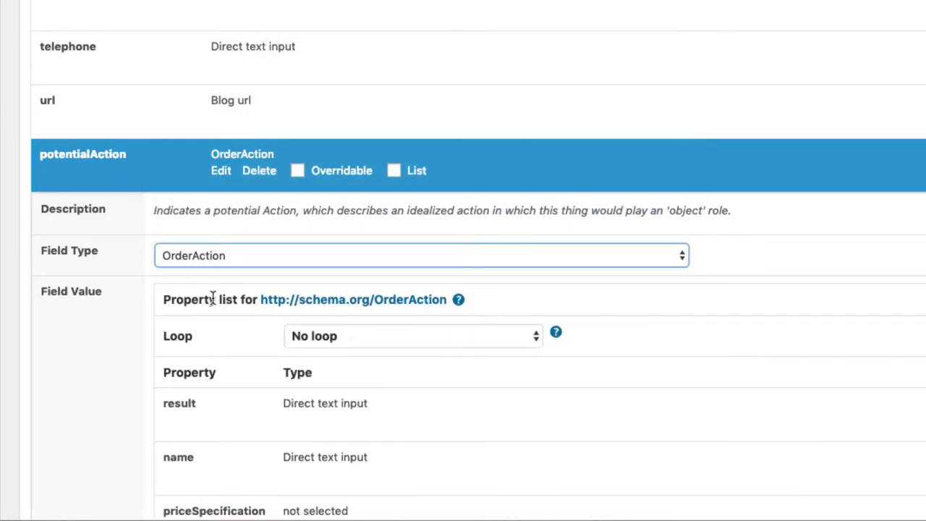
left_click(222, 174)
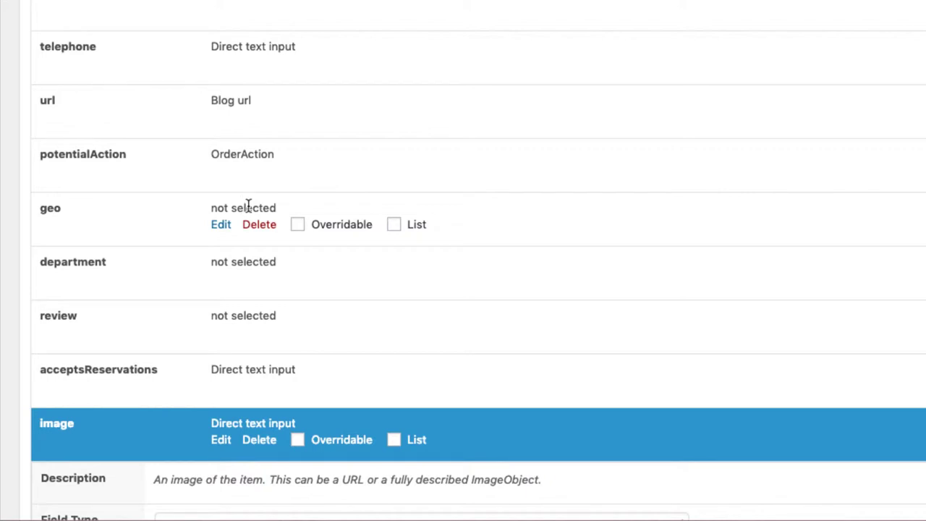
Set the geo property's field type to GeoCoordinates
scroll(248, 206, "down", 1)
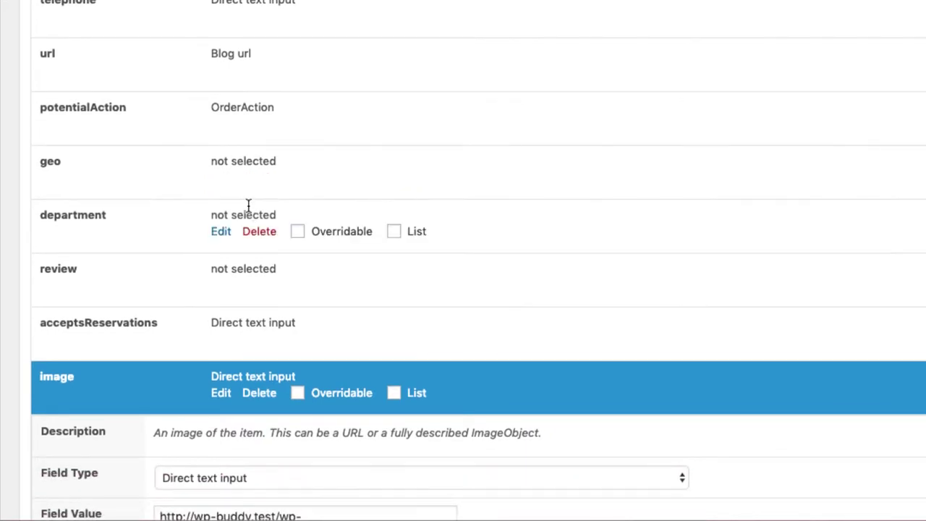
left_click(221, 179)
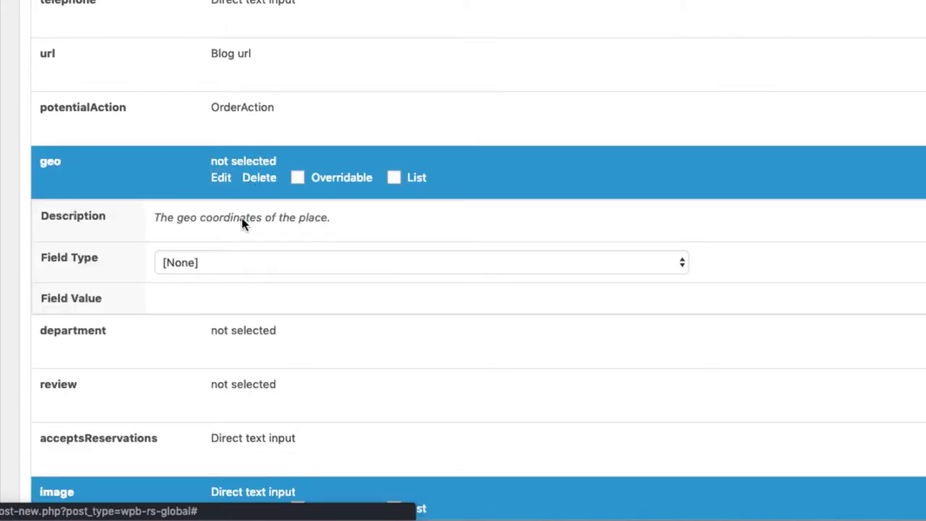
left_click(212, 263)
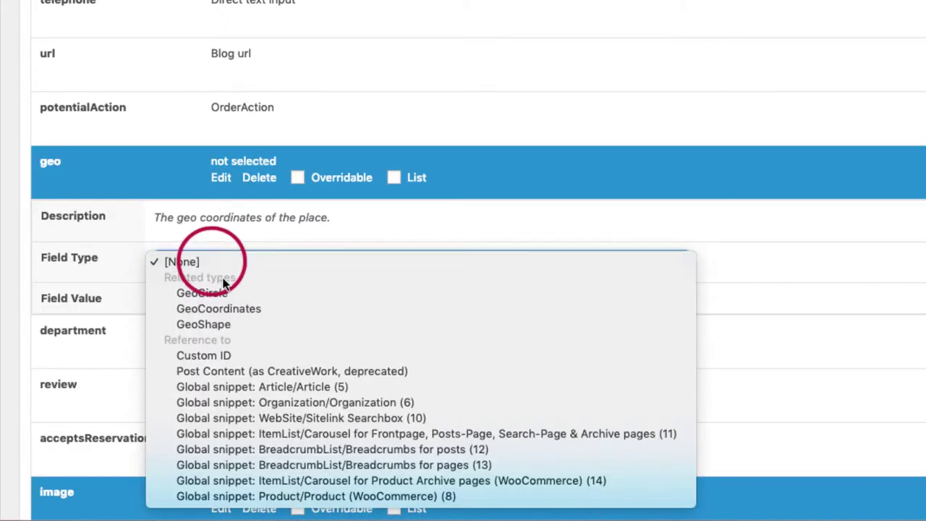
left_click(225, 308)
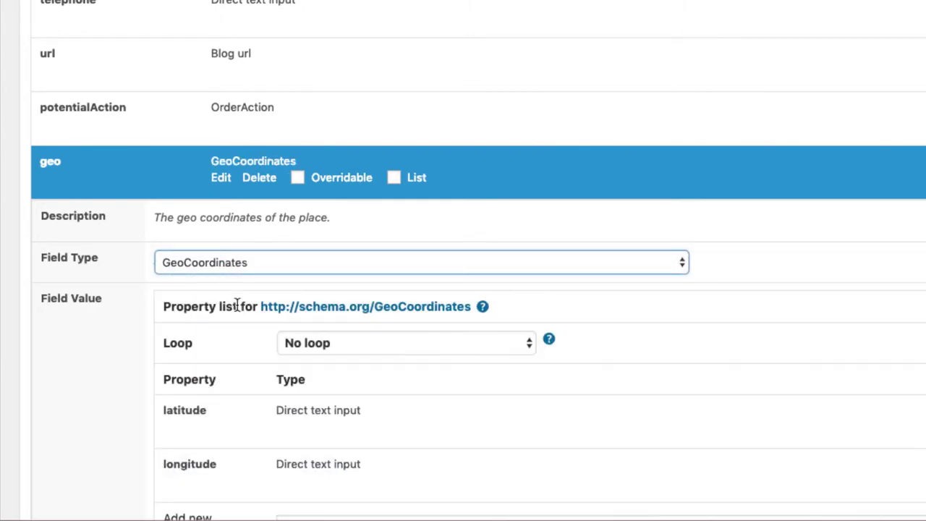
Paste latitude 48.944151 and longitude 13.393879 into the geo coordinates
scroll(237, 305, "down", 3)
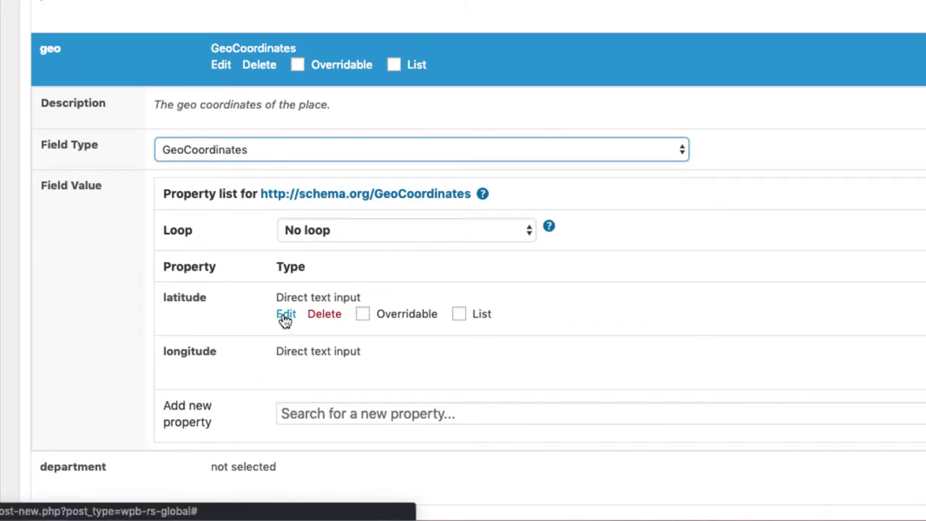
left_click(286, 317)
left_click(311, 433)
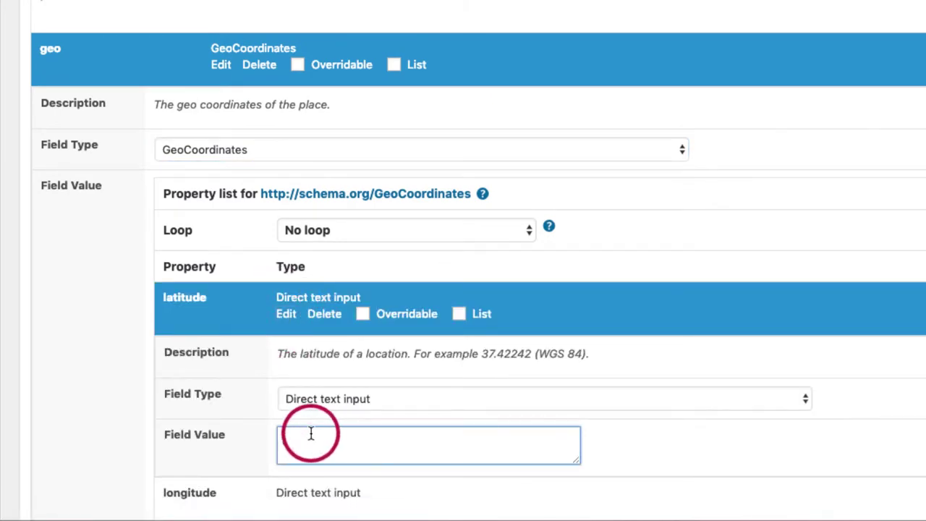
type("48.944151")
left_click(286, 316)
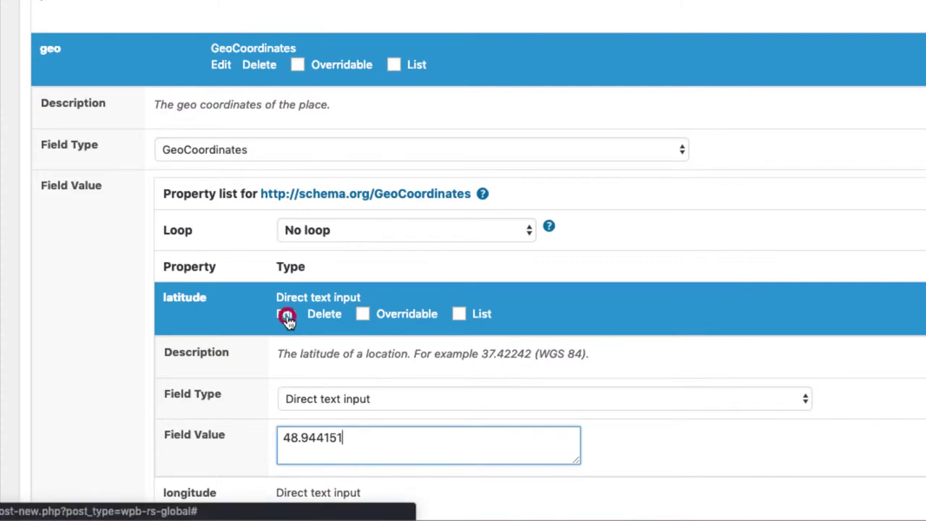
left_click(286, 367)
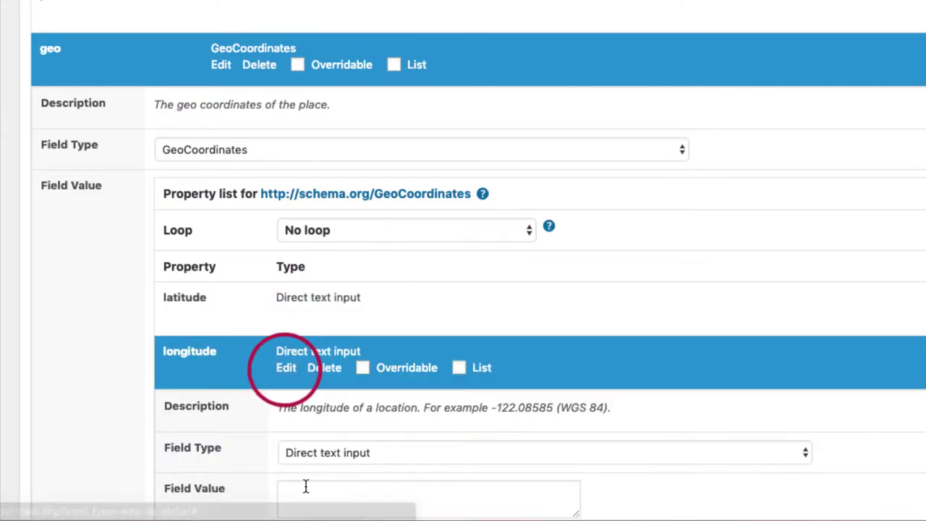
scroll(305, 486, "down", 3)
left_click(316, 337)
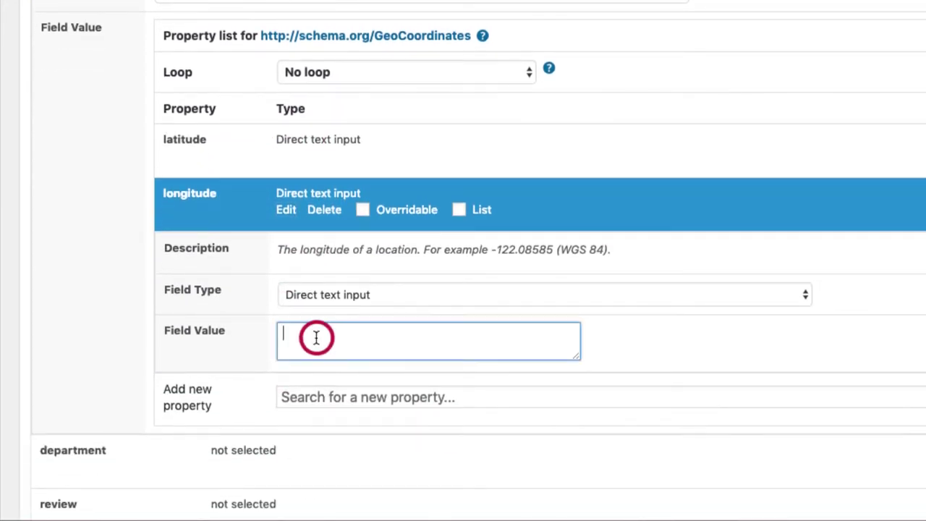
type("13.393879")
scroll(301, 128, "down", 10)
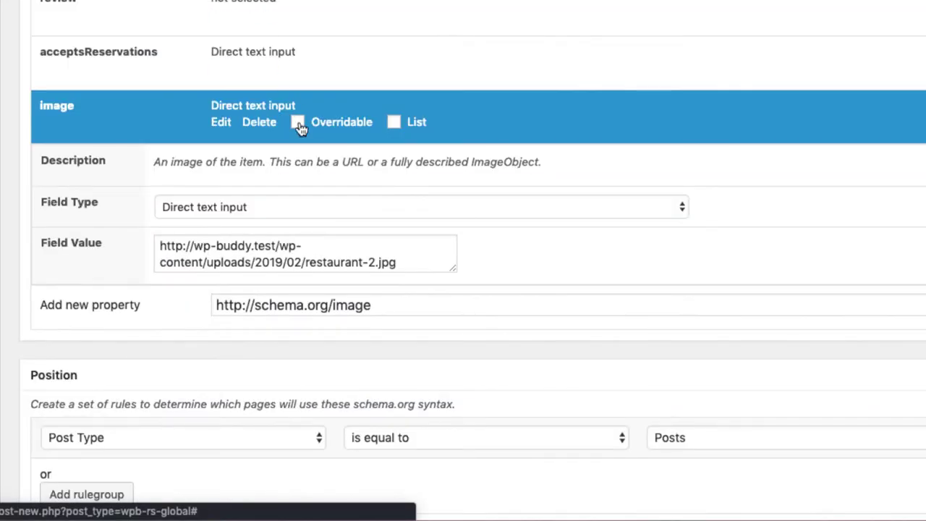
Fold away the image editor and delete the department property from the Restaurant snippet
left_click(221, 122)
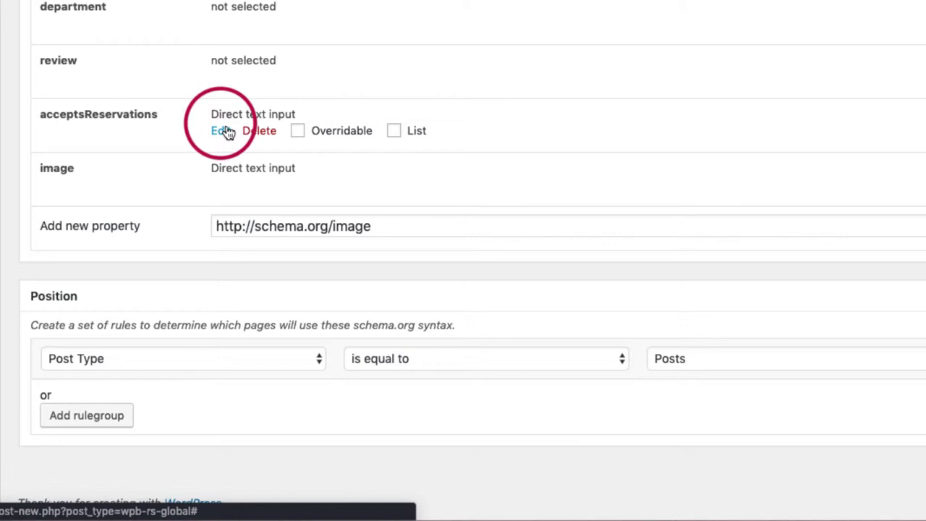
mouse_move(222, 27)
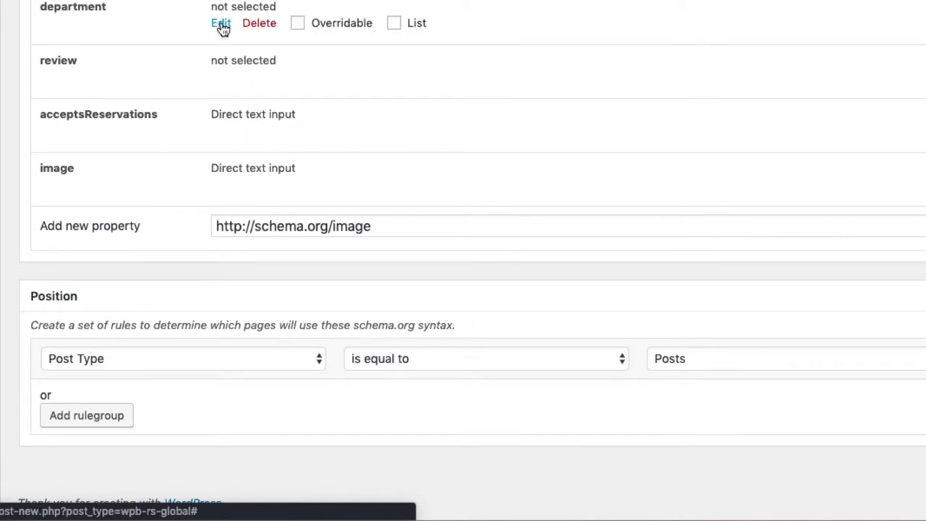
left_click(221, 24)
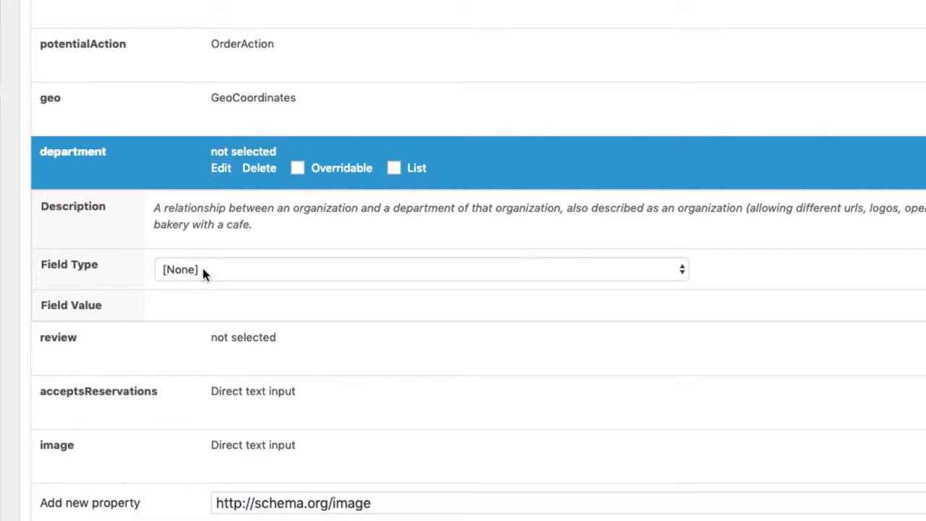
left_click(259, 168)
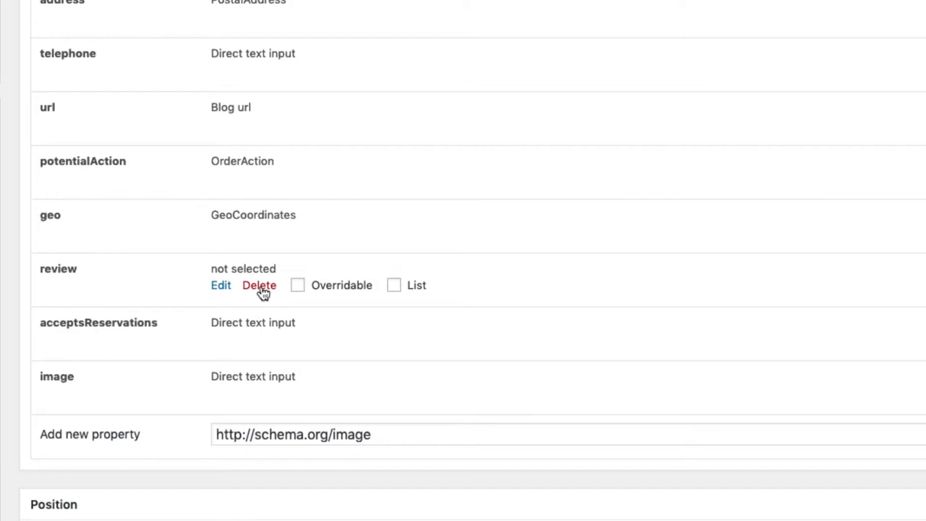
Delete the review property and set acceptsReservations' field type to True
left_click(262, 289)
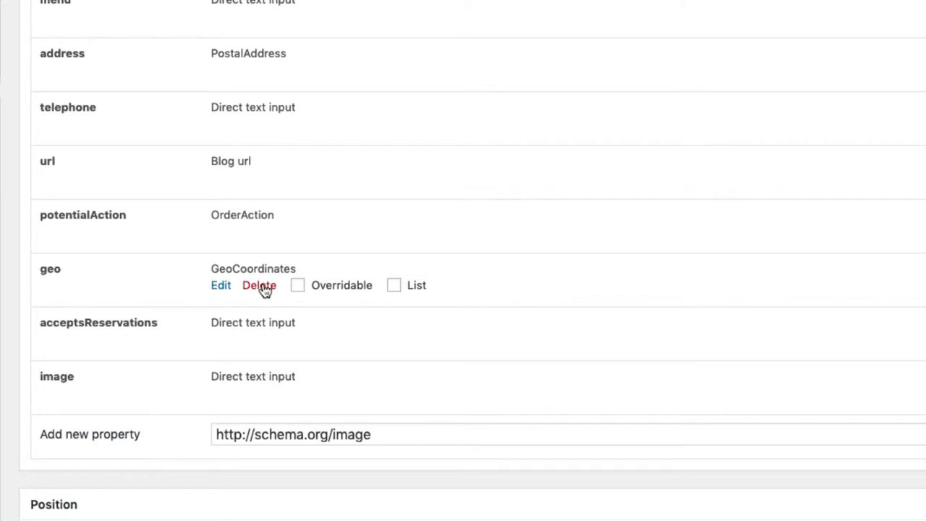
mouse_move(230, 343)
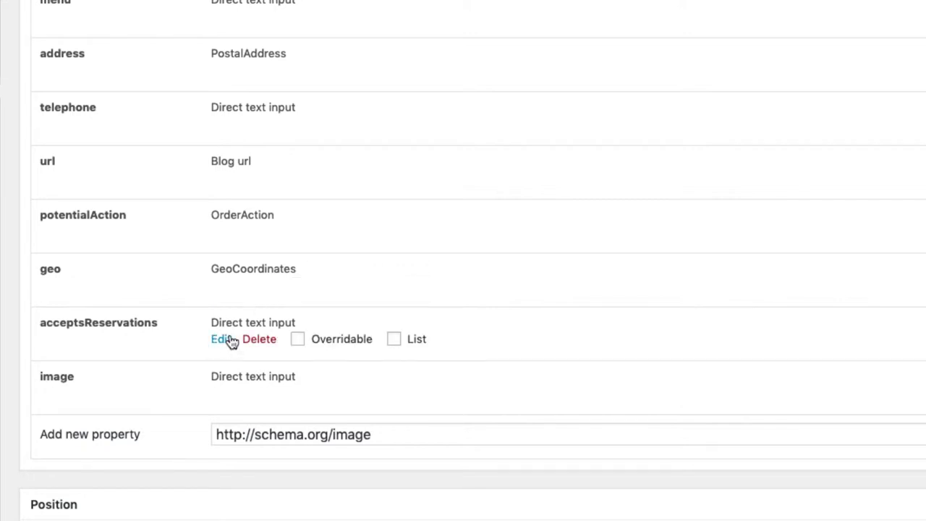
left_click(230, 343)
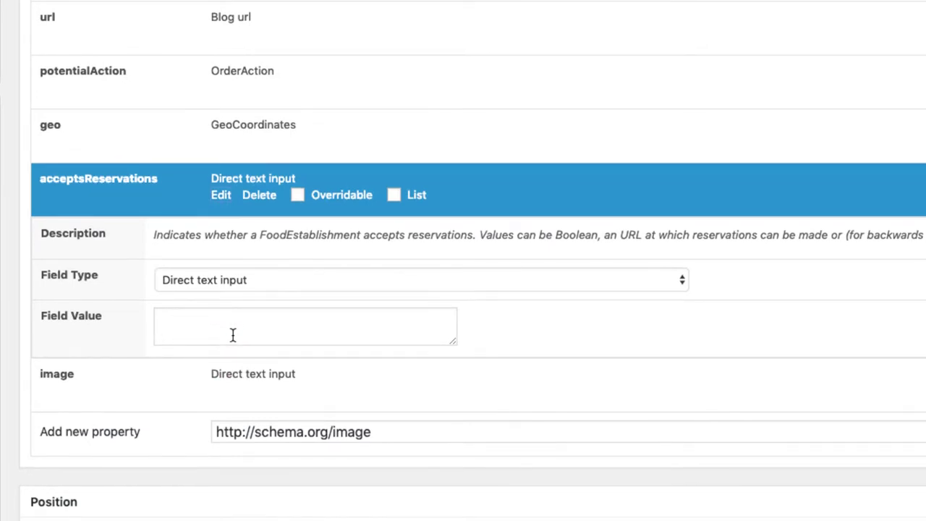
left_click(216, 274)
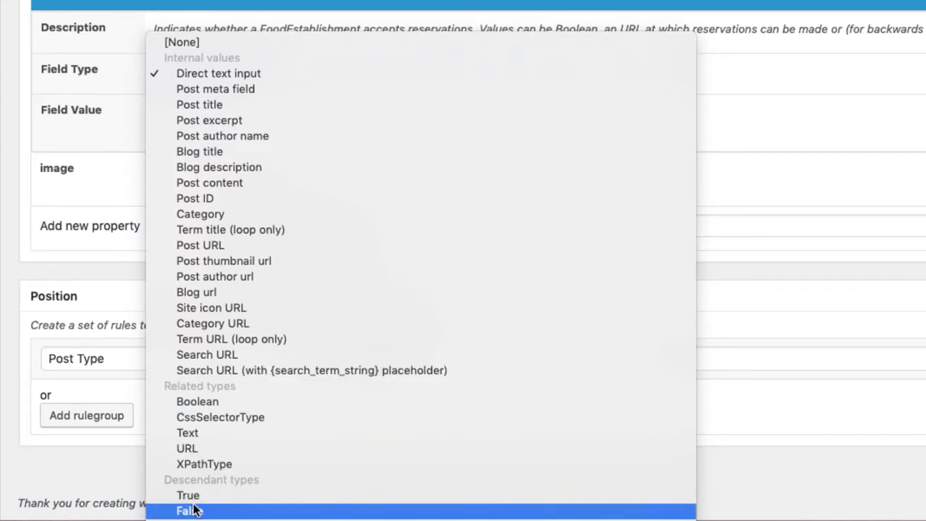
left_click(230, 497)
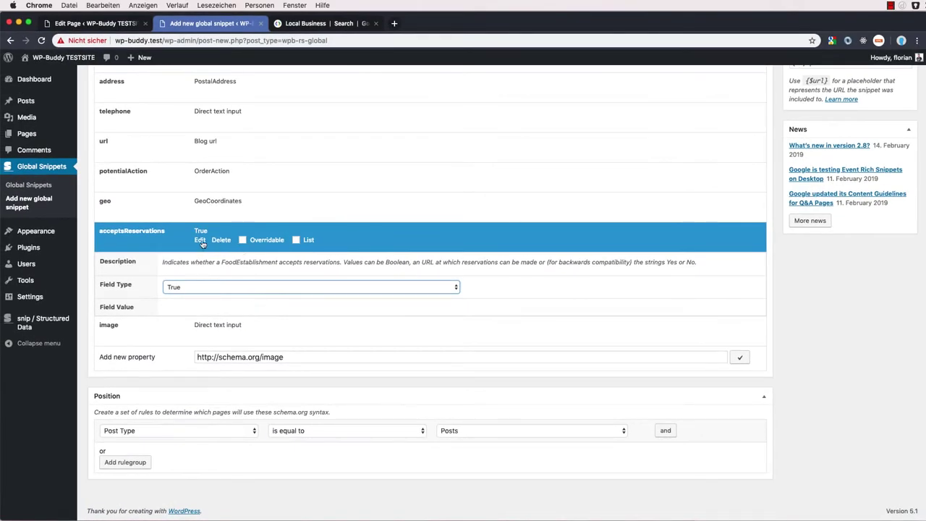
left_click(200, 240)
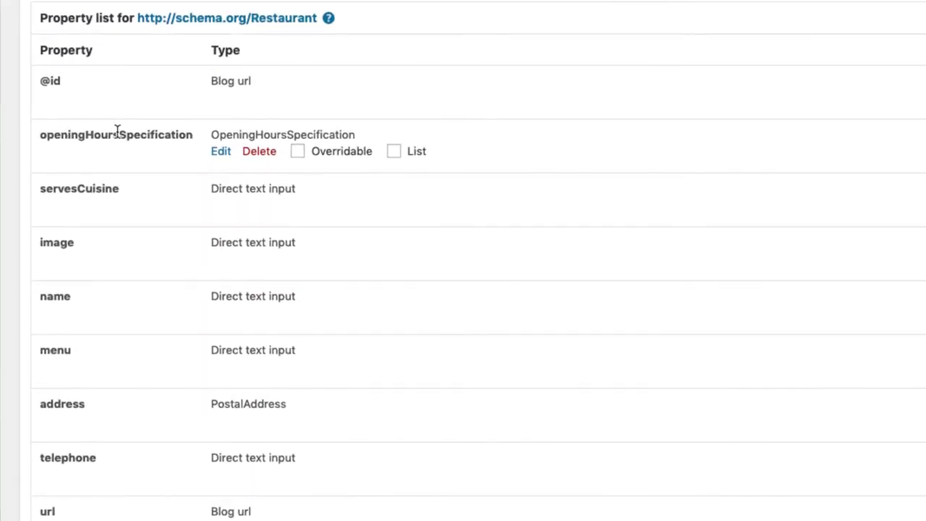
Add dayOfWeek, opens and closes sub-properties to openingHoursSpecification
left_click(222, 154)
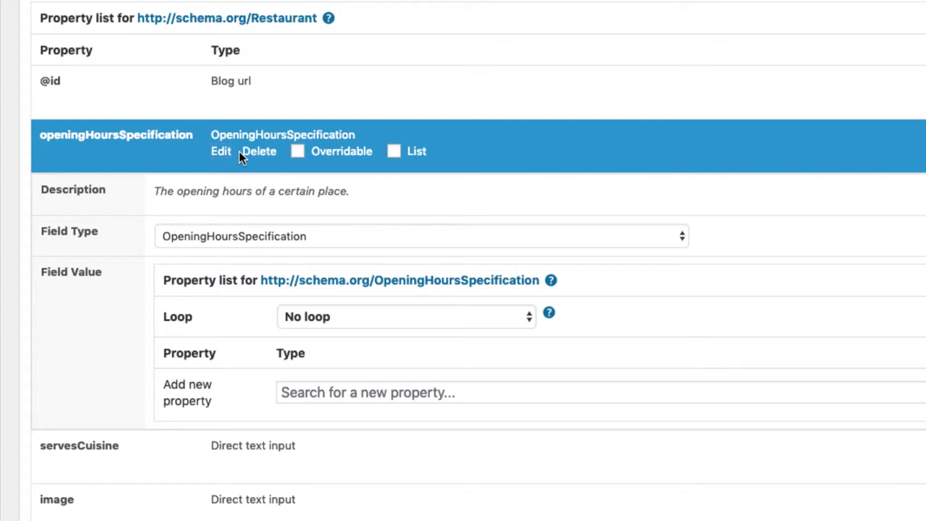
scroll(314, 215, "down", 2)
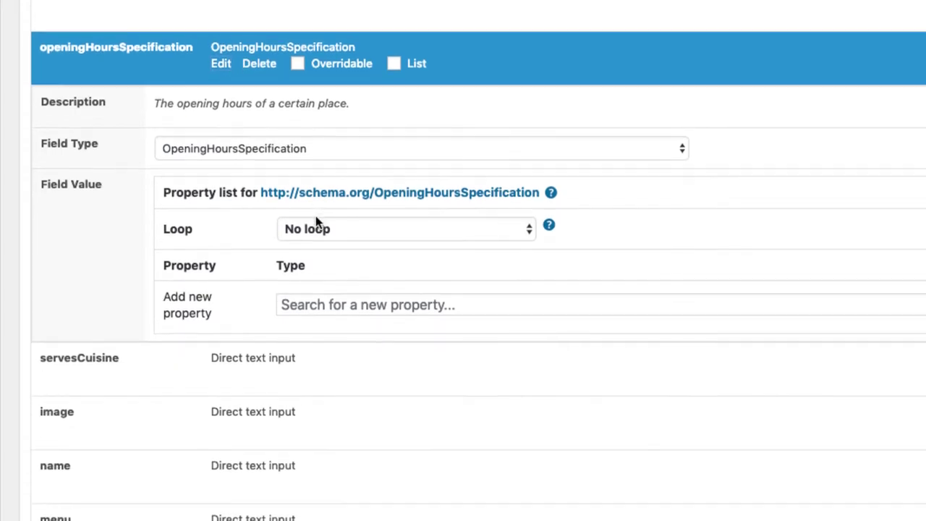
left_click(325, 298)
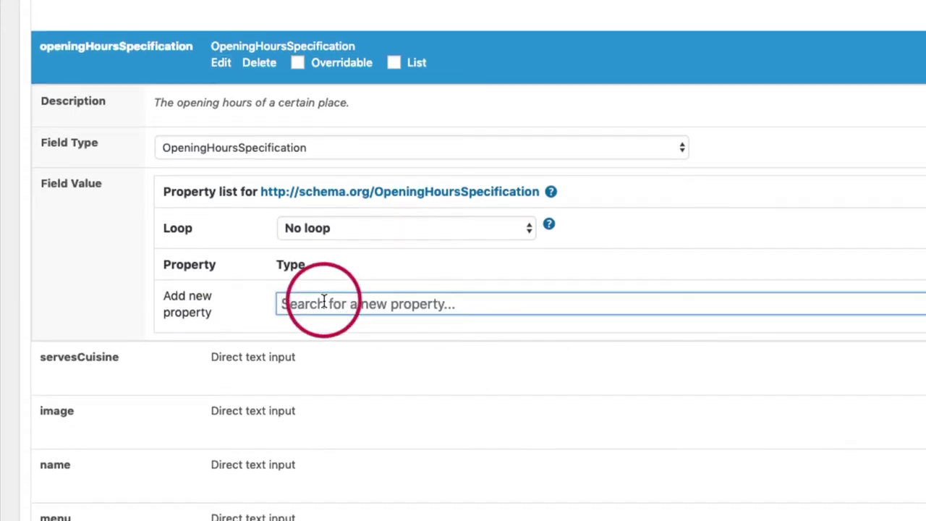
type("dayof")
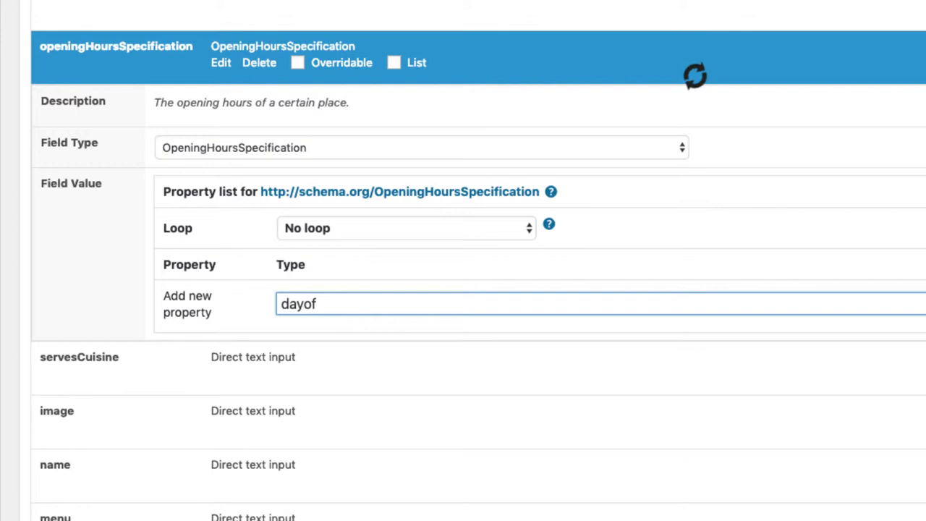
type("W")
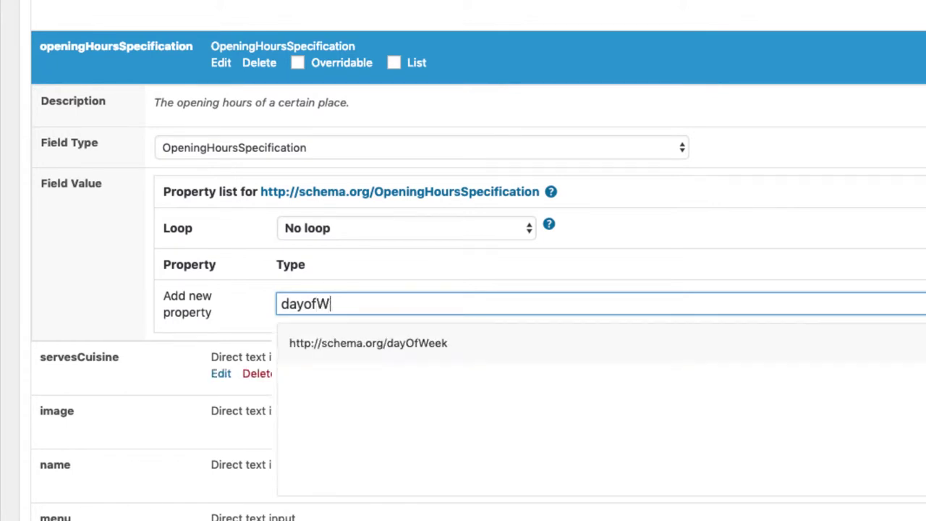
left_click(420, 343)
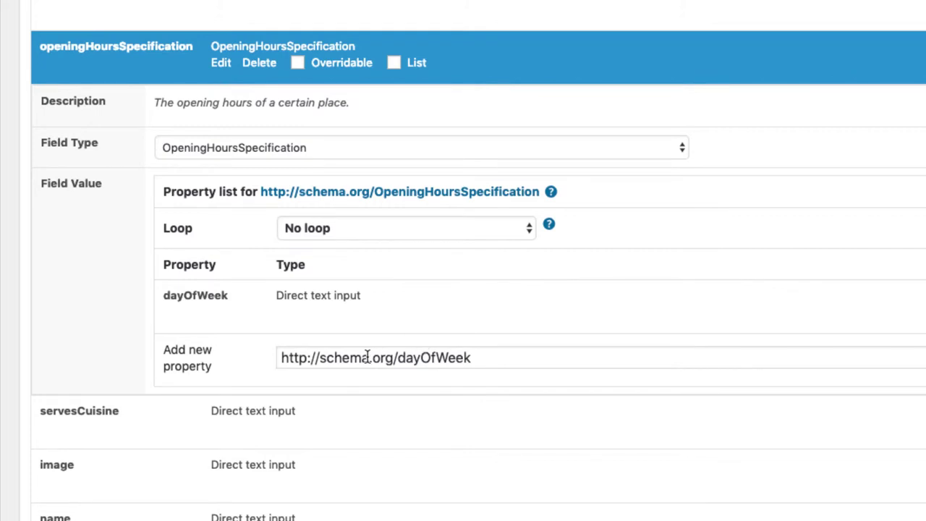
left_click(369, 357)
triple_click(371, 354)
type("open")
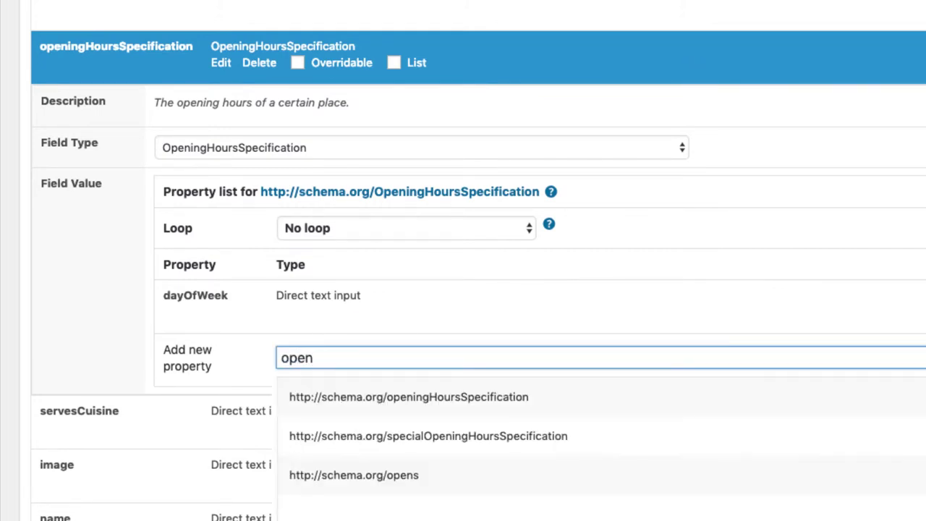
left_click(382, 480)
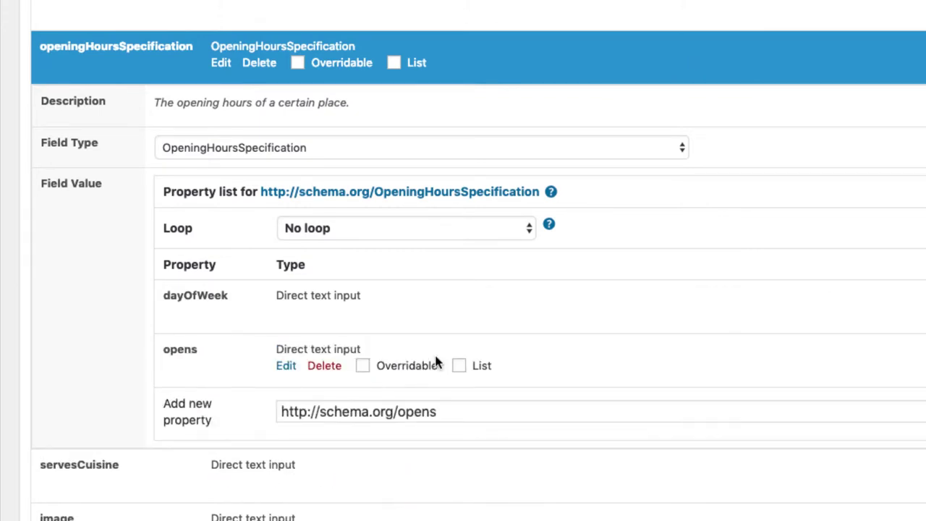
triple_click(429, 405)
type("close")
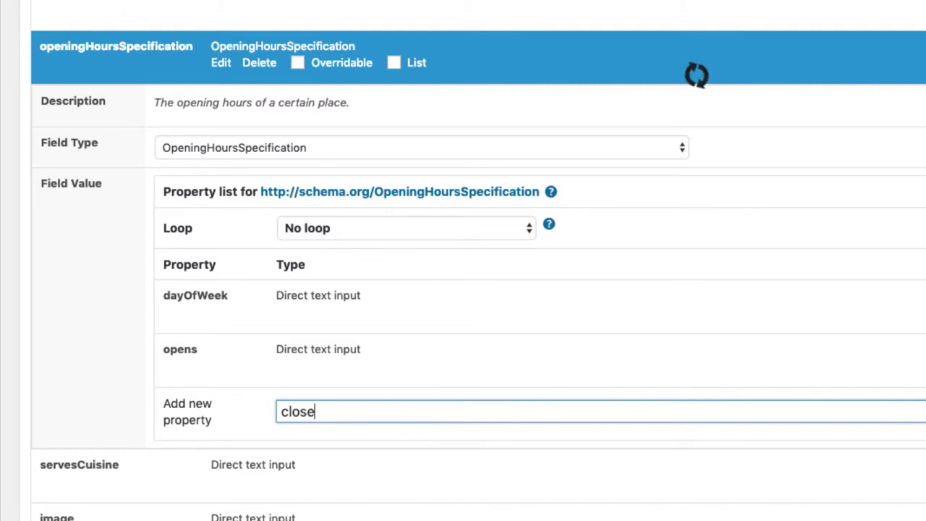
left_click(386, 460)
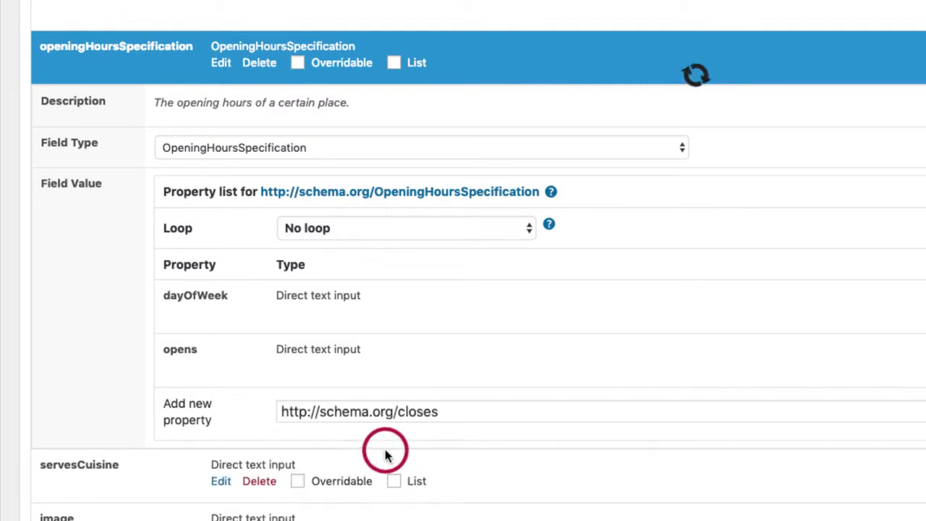
Enter Saturday as the dayOfWeek value
scroll(384, 458, "down", 3)
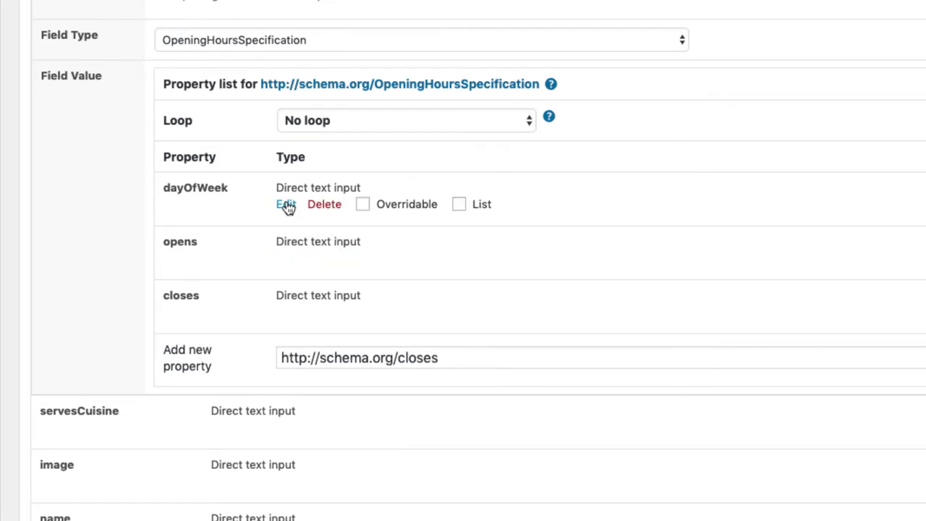
left_click(287, 205)
left_click(335, 344)
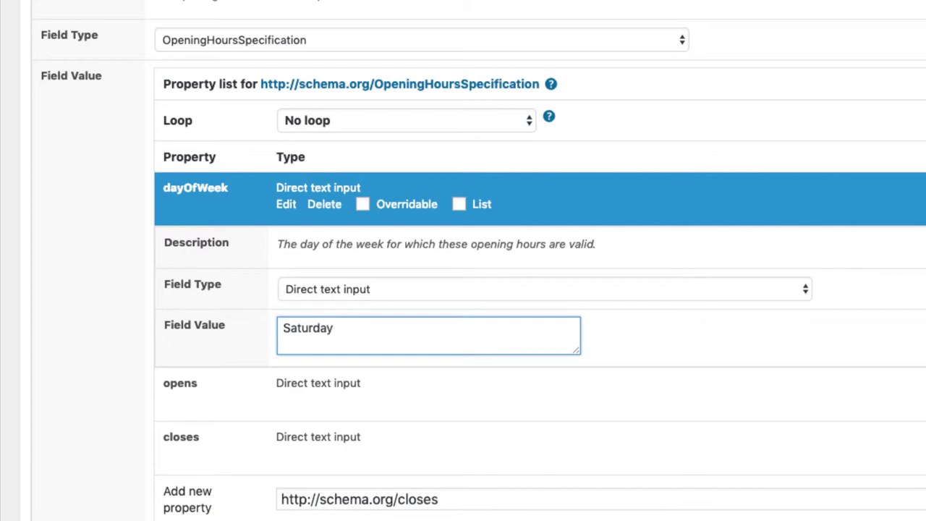
left_click(286, 205)
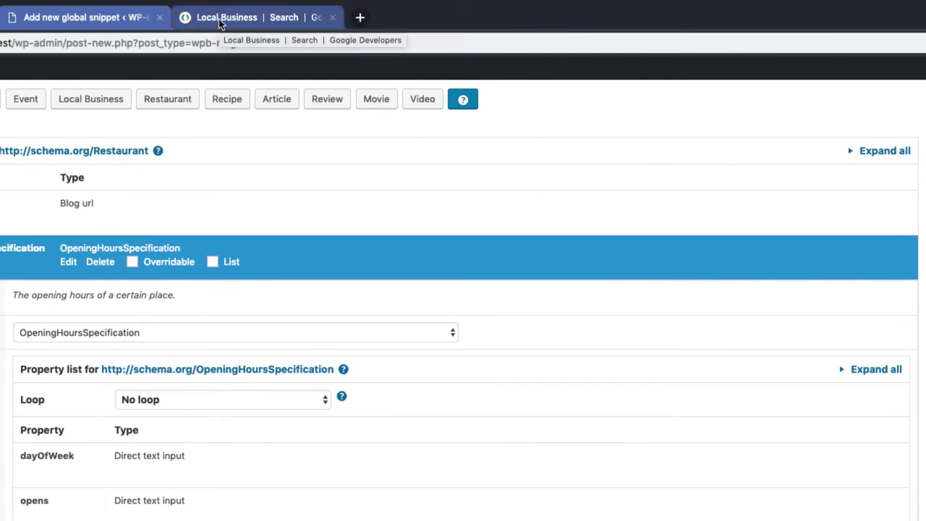
left_click(221, 19)
scroll(314, 427, "down", 3)
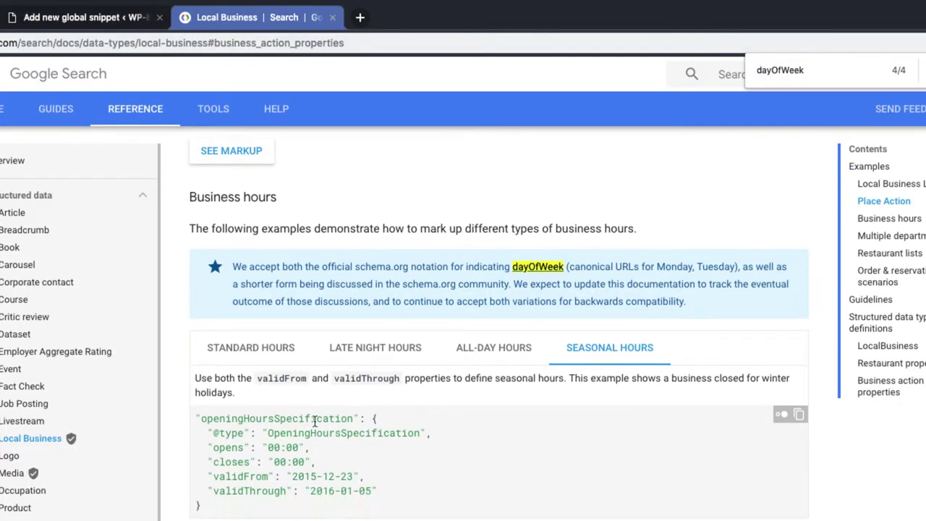
key("ctrl+f")
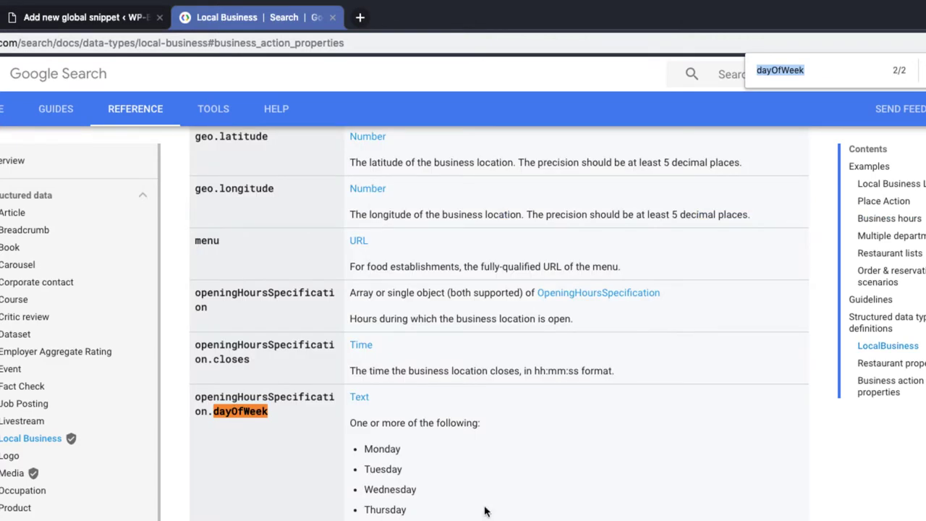
scroll(295, 377, "down", 2)
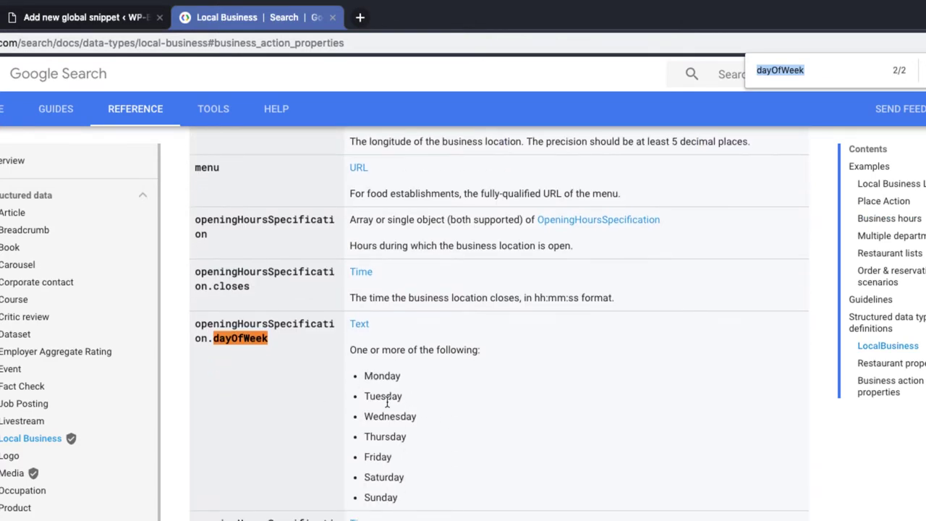
left_click(76, 17)
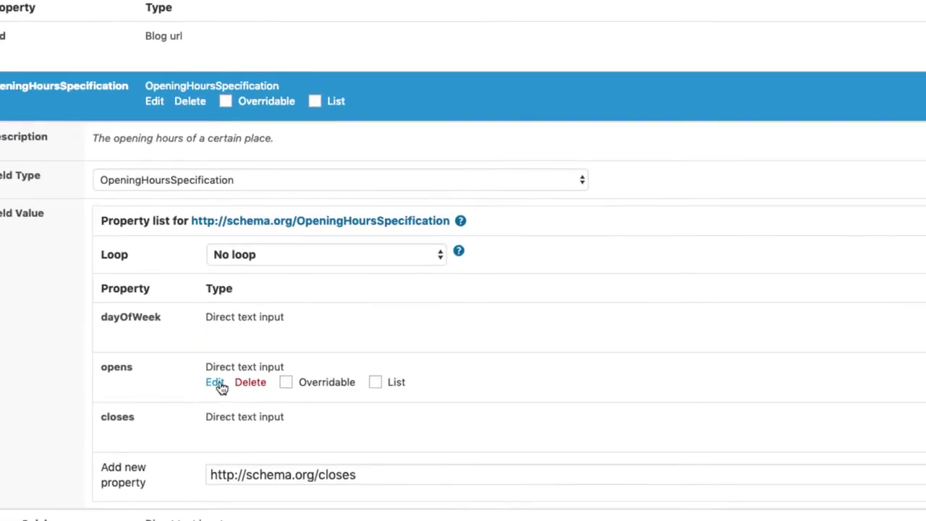
Enter 09:00 as the opens value
left_click(122, 513)
scroll(337, 344, "down", 2)
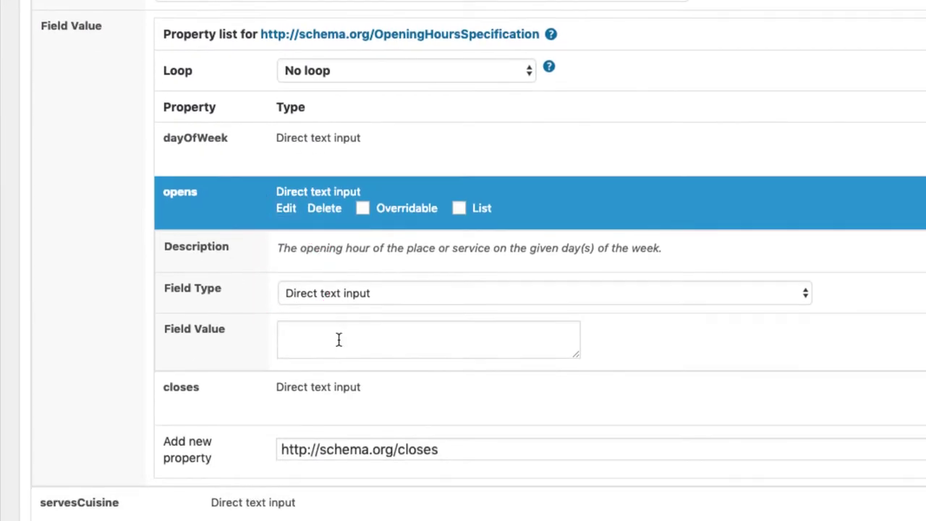
left_click(325, 340)
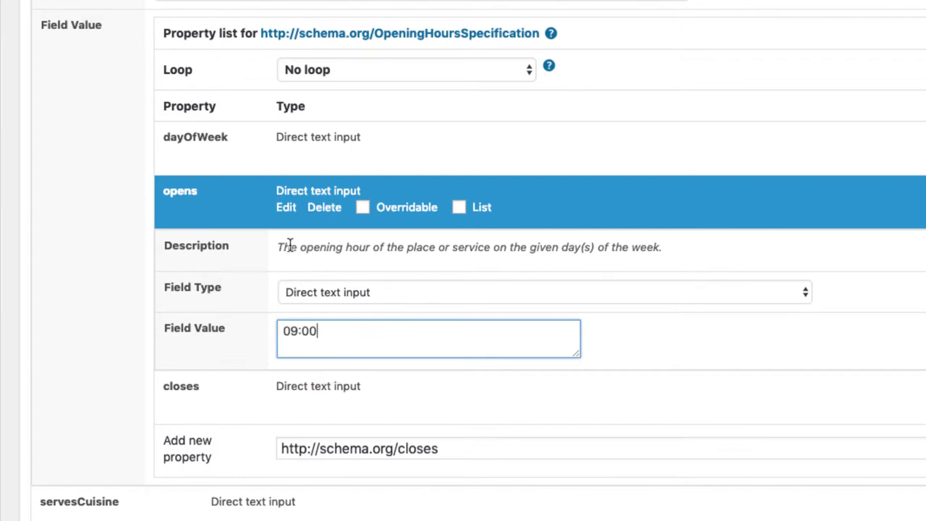
left_click(286, 209)
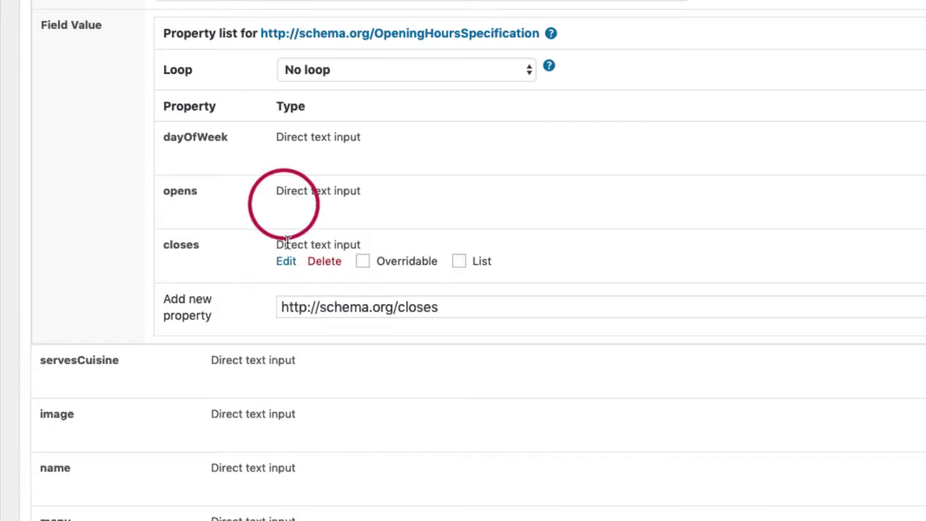
Enter 21:00 as the closes value
left_click(285, 260)
left_click(312, 393)
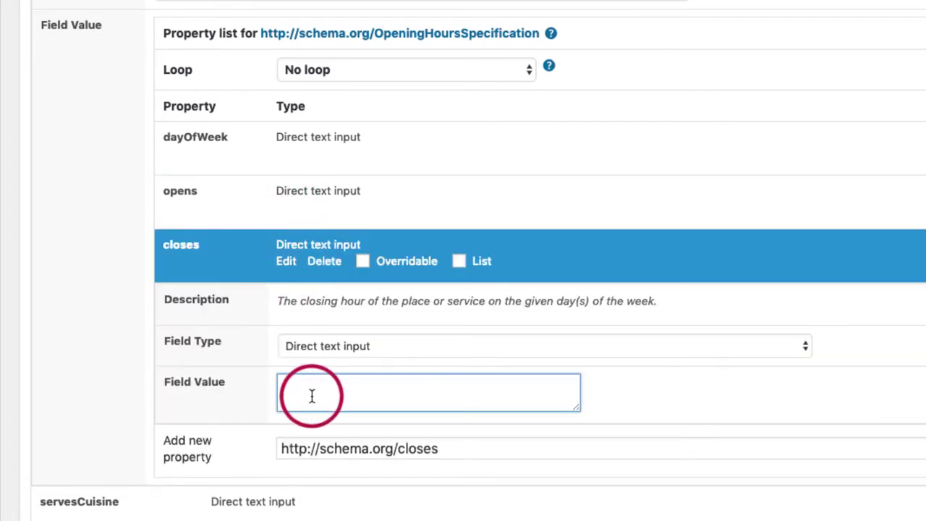
type("21:00")
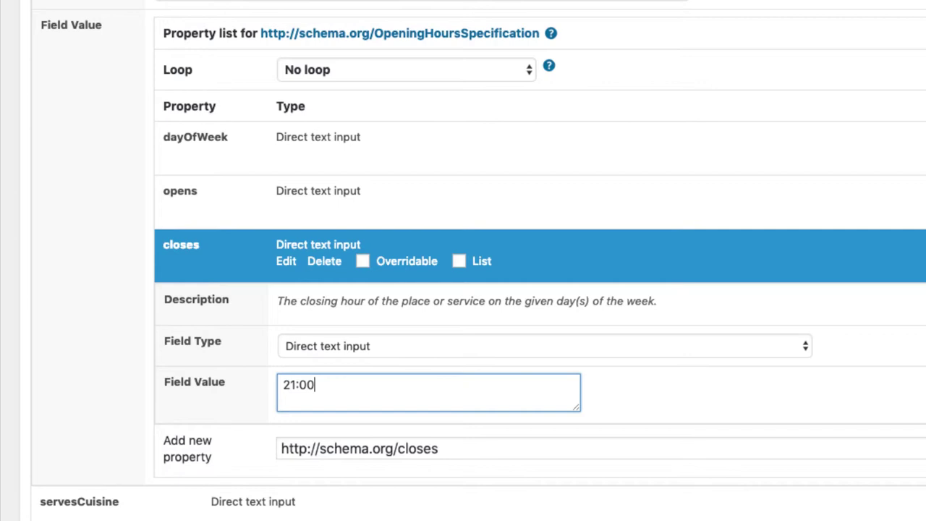
left_click(284, 264)
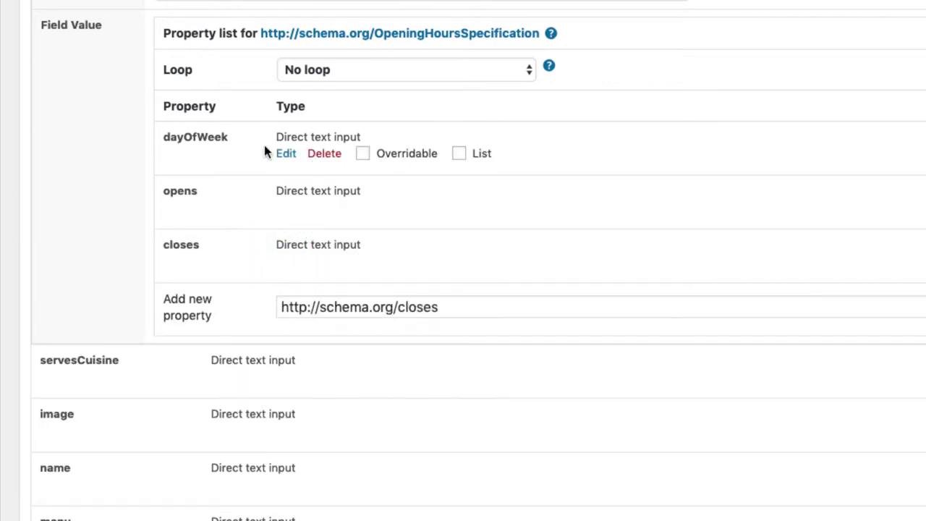
scroll(263, 142, "up", 2)
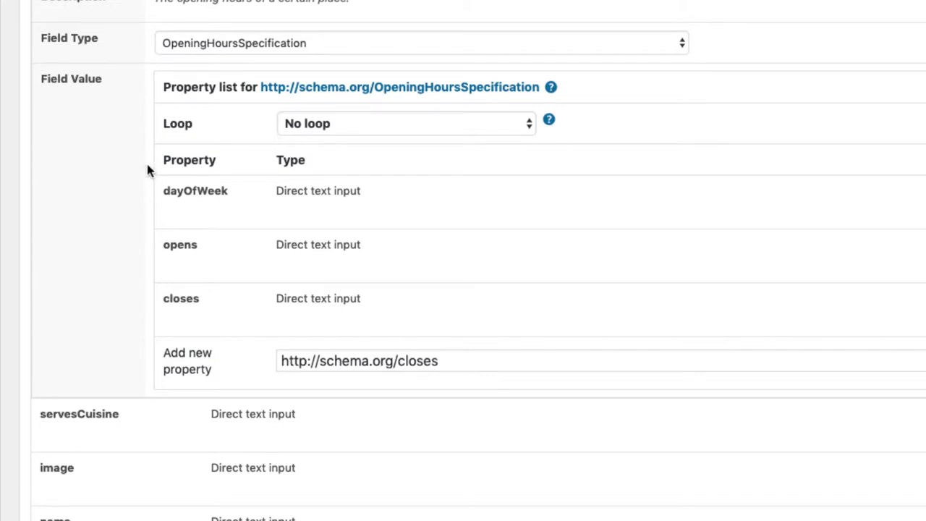
Add a second openingHoursSpecification property with field type OpeningHoursSpecification
left_click_drag(33, 85, 167, 85)
key("ctrl+c")
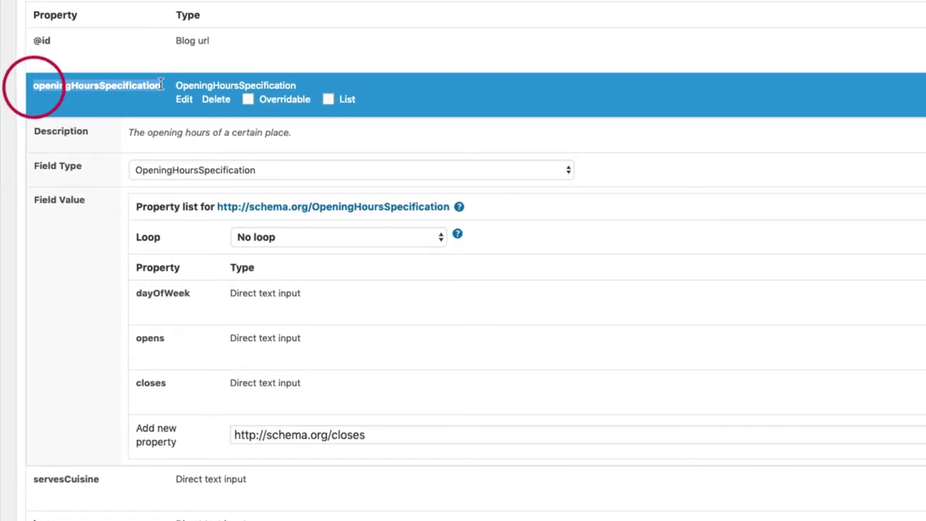
scroll(336, 365, "down", 10)
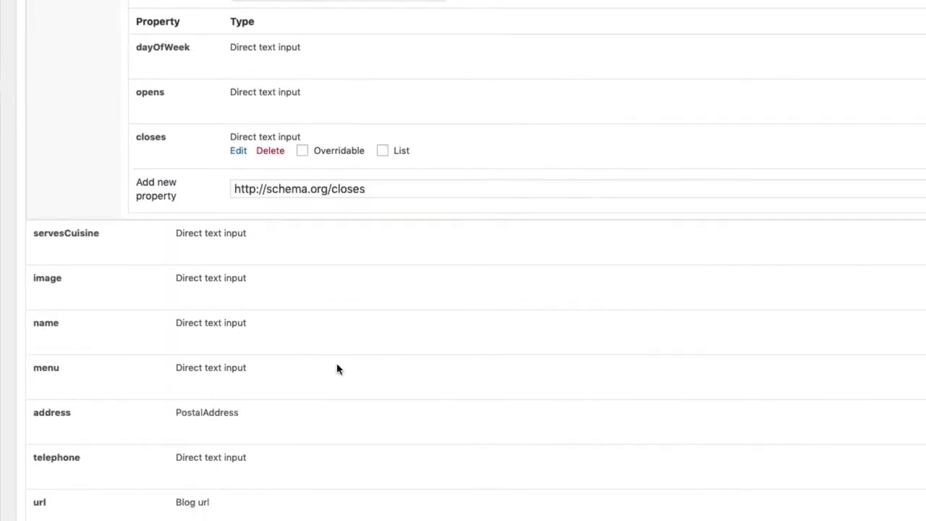
scroll(205, 427, "up", 1)
triple_click(221, 369)
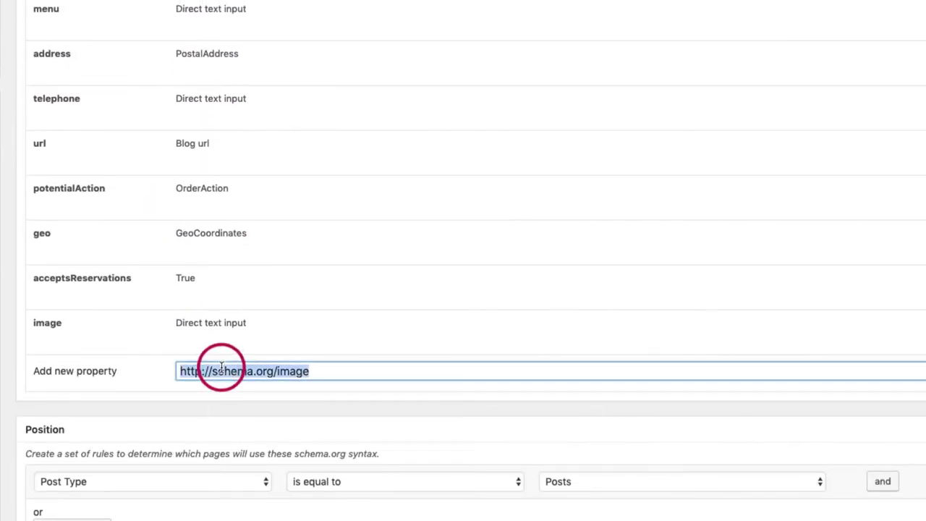
key("ctrl+v")
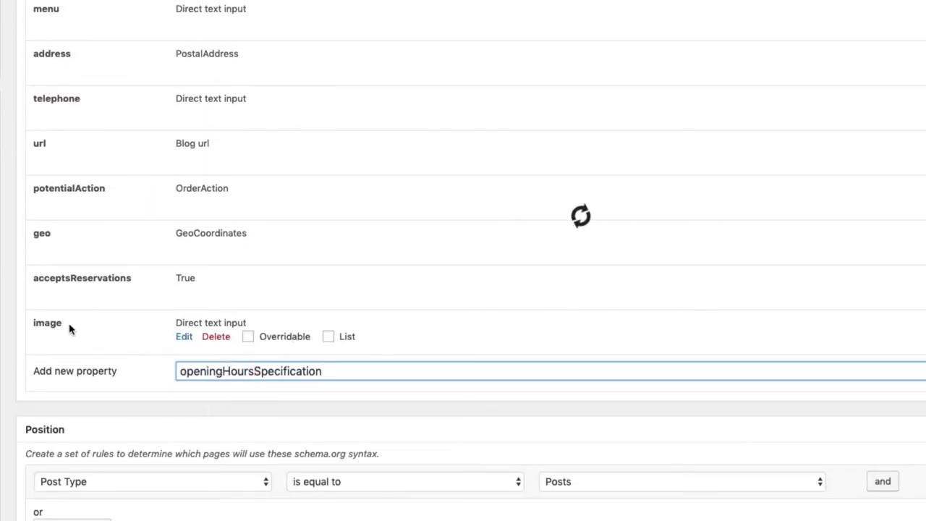
key("BackSpace")
key("BackSpace")
key("BackSpace")
key("BackSpace")
key("BackSpace")
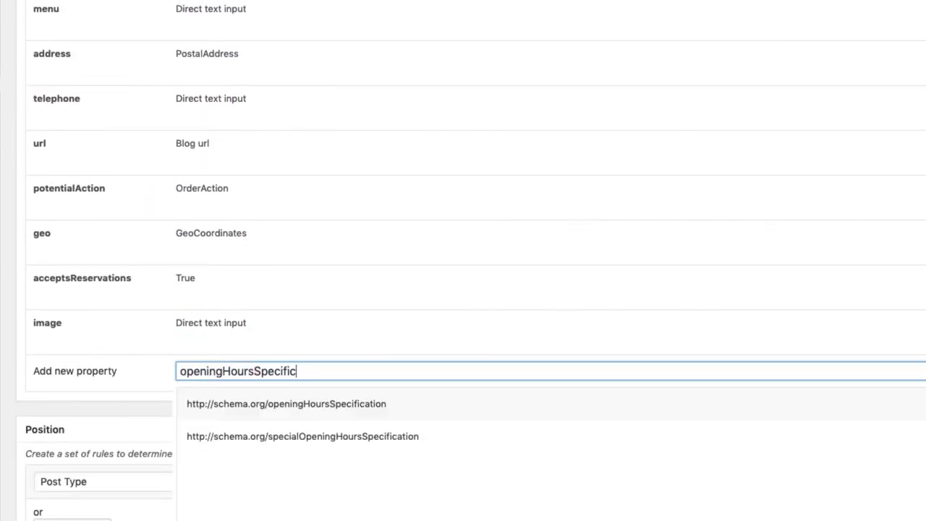
left_click(337, 407)
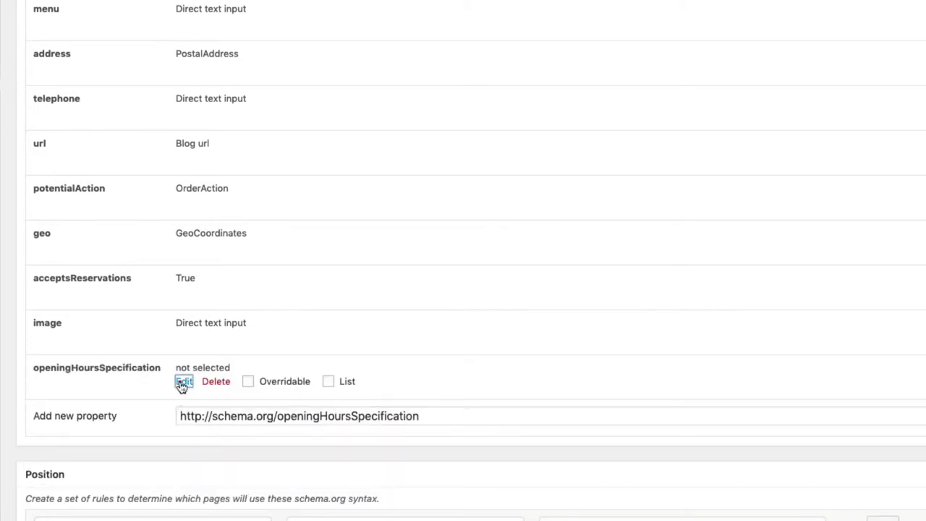
left_click(182, 383)
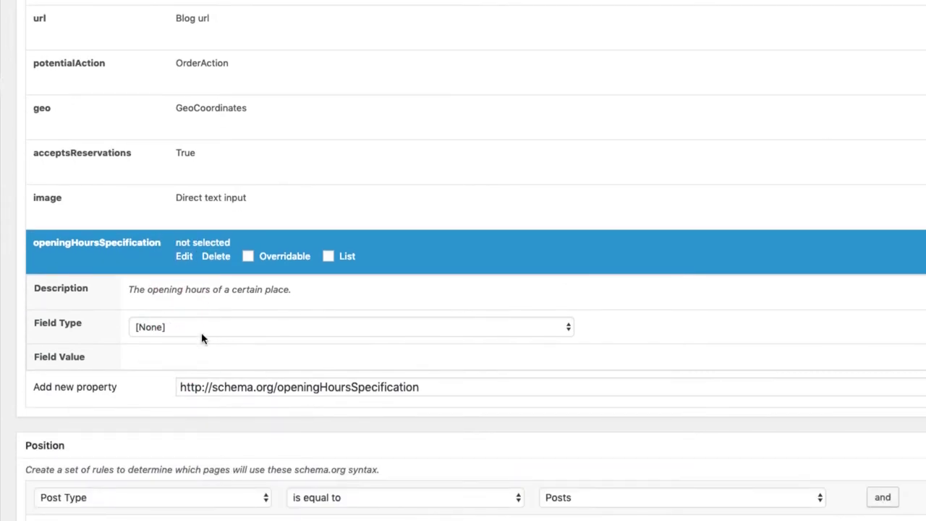
left_click(201, 338)
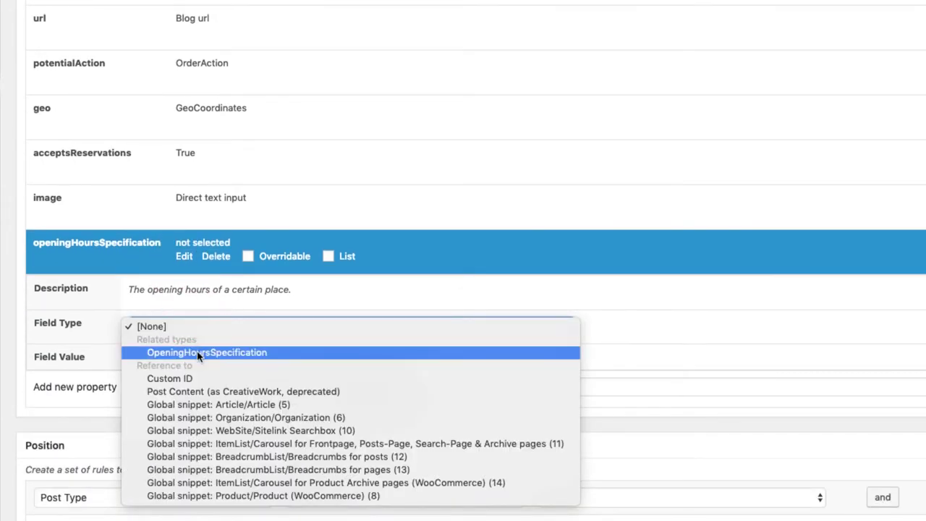
left_click(198, 353)
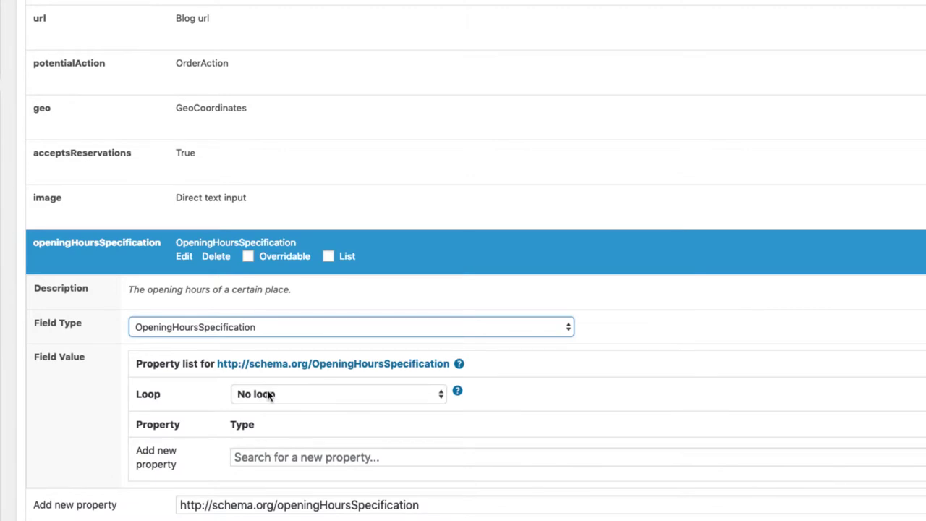
Add a dayOfWeek sub-property with the value Sunday
scroll(267, 395, "down", 2)
left_click(265, 387)
type("day")
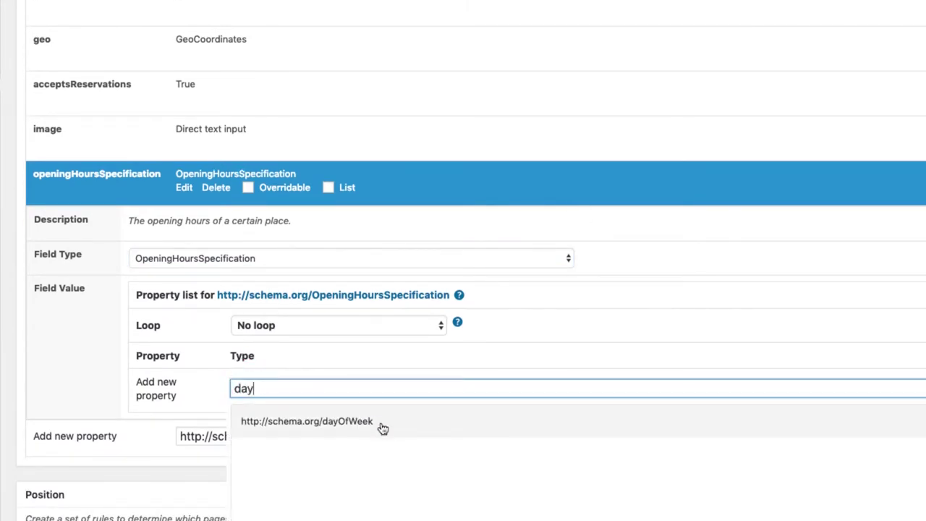
left_click(383, 425)
left_click(238, 396)
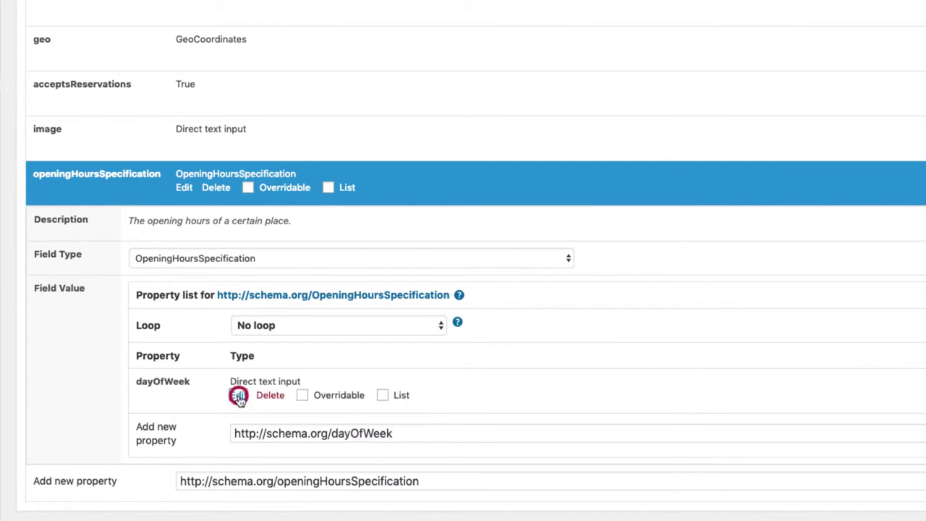
left_click(254, 510)
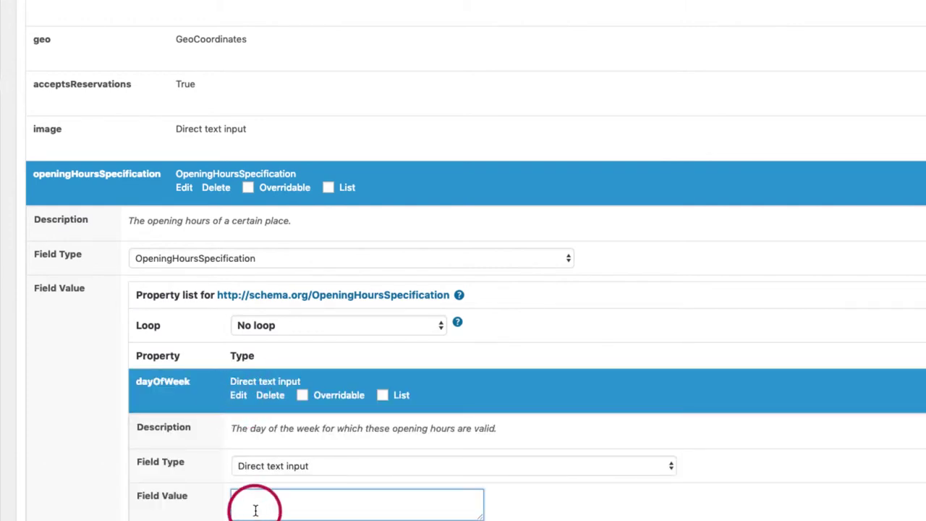
type("Sunday")
scroll(254, 510, "down", 3)
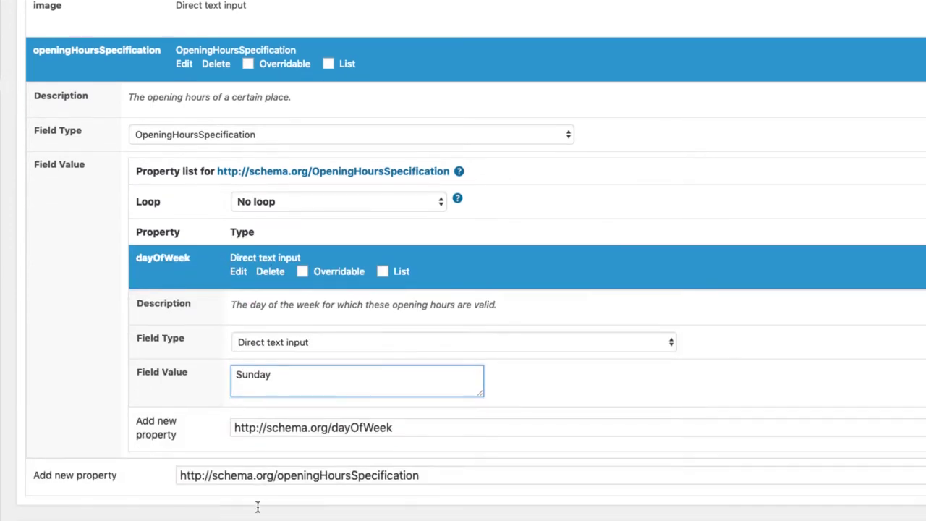
left_click(237, 274)
Add an opens sub-property set to 11:00
triple_click(264, 327)
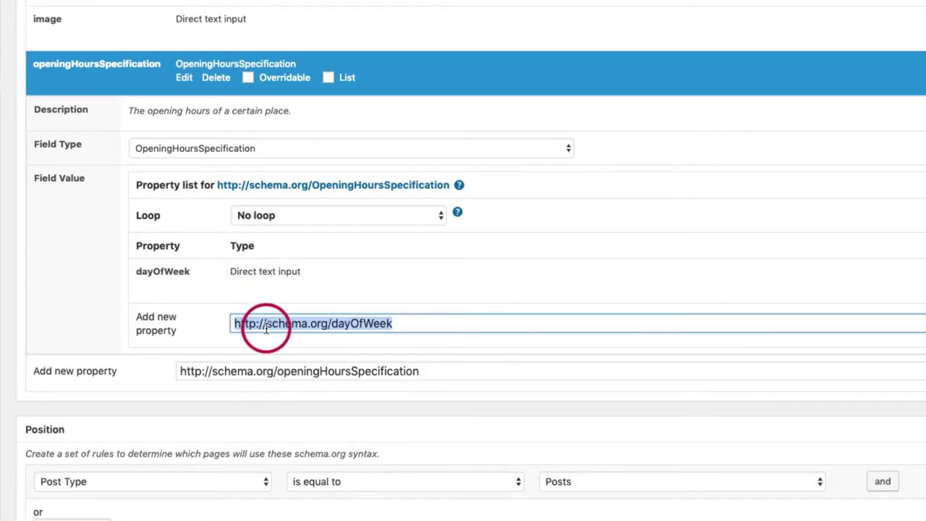
type("open")
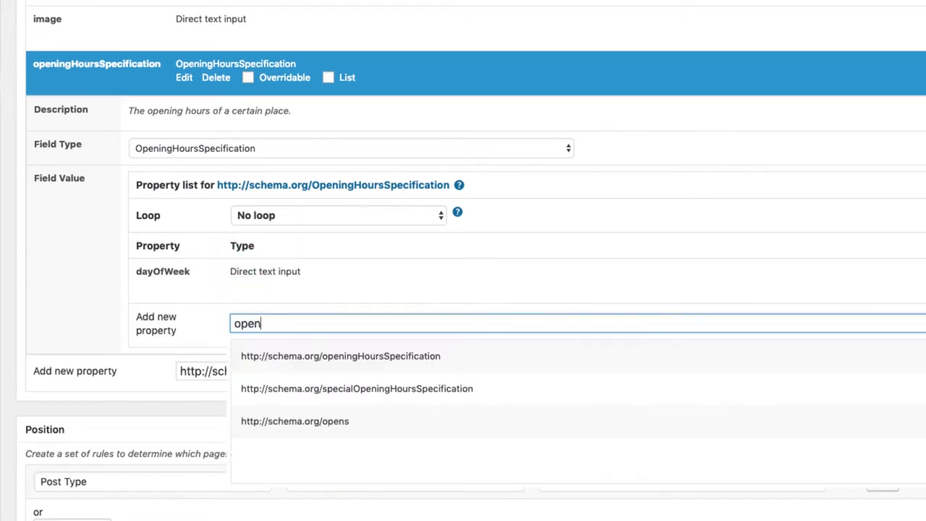
left_click(295, 420)
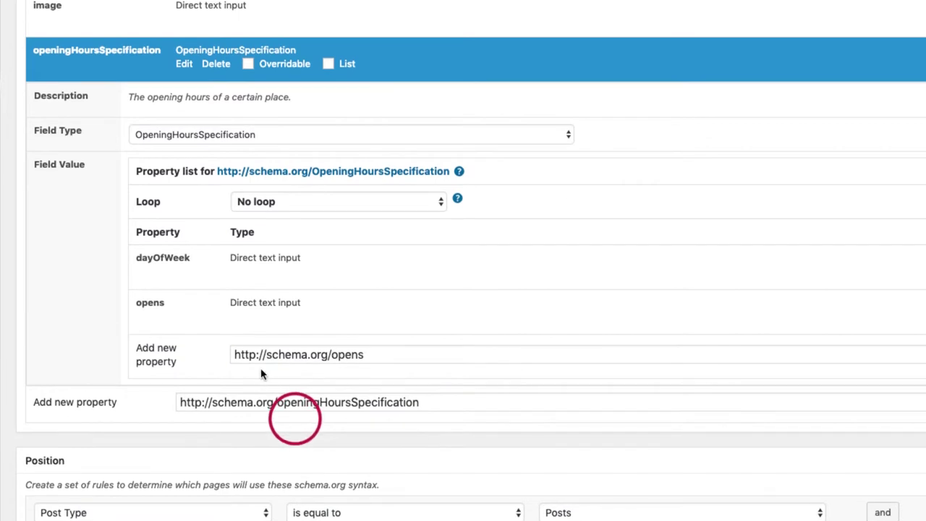
left_click(240, 318)
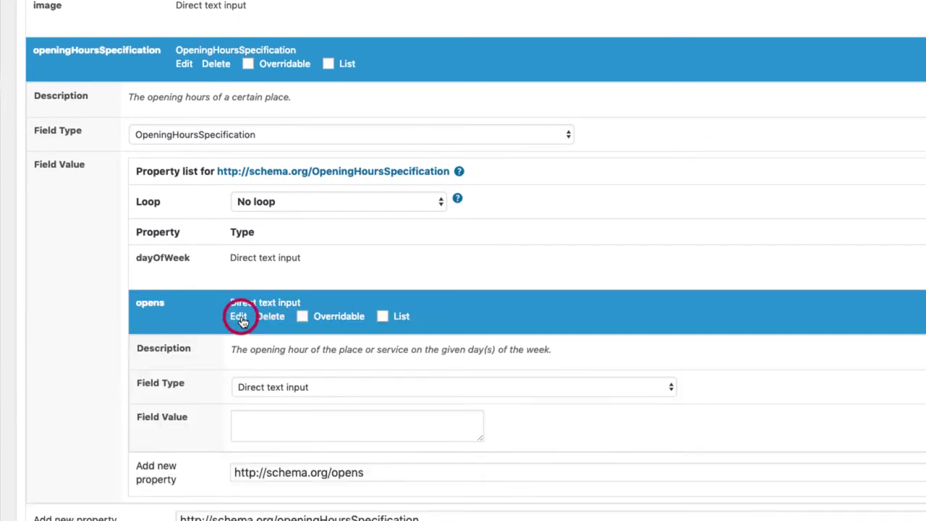
left_click(277, 427)
type("11")
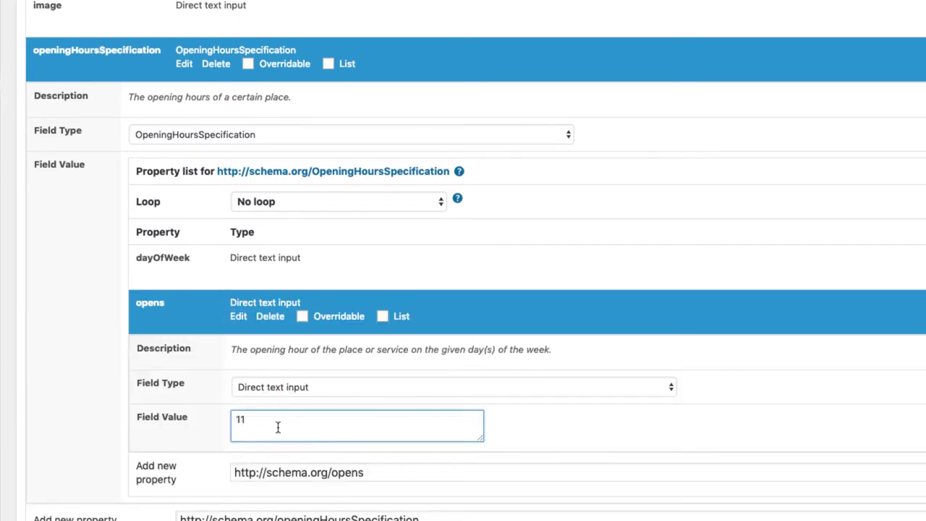
type(":00")
left_click(238, 318)
Add a closes sub-property set to 18:00
left_click(243, 354)
type("clos")
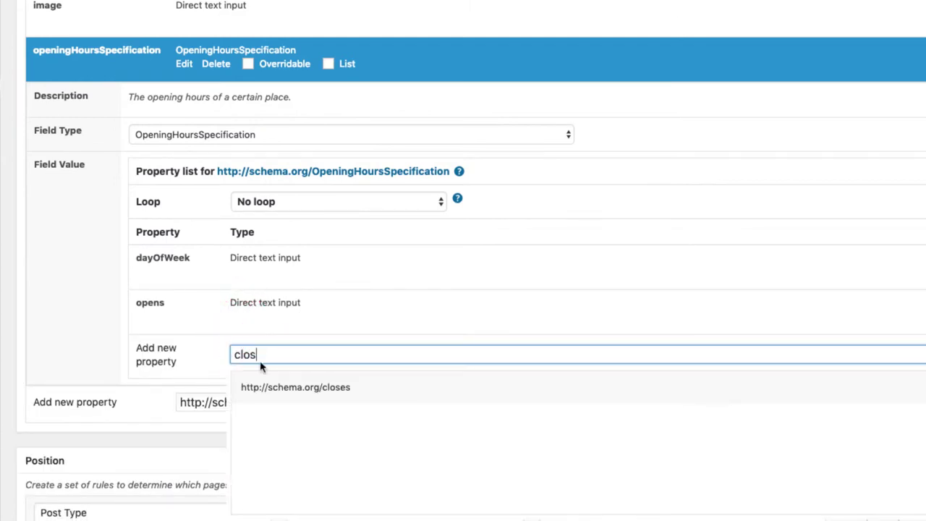
left_click(294, 384)
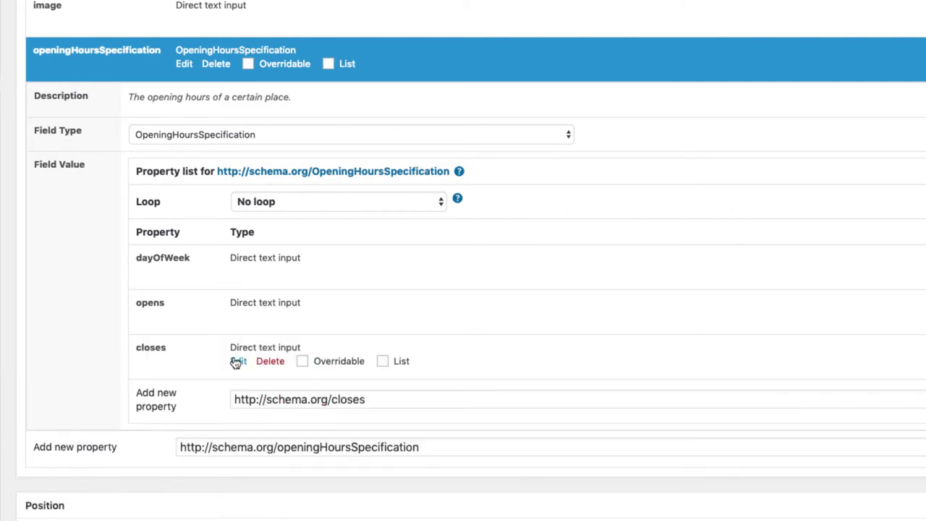
left_click(238, 361)
left_click(265, 473)
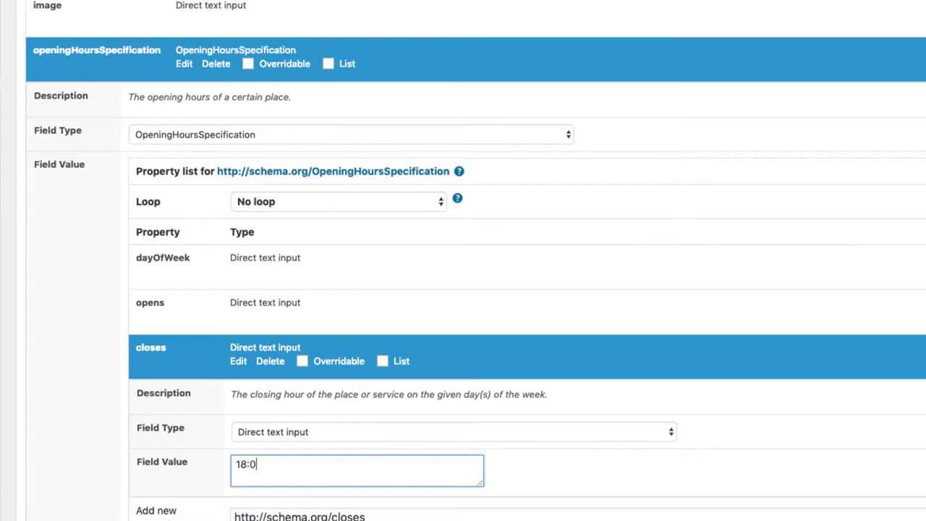
left_click(239, 364)
Collapse openingHoursSpecification and expand the address property's PostalAddress settings
left_click(187, 172)
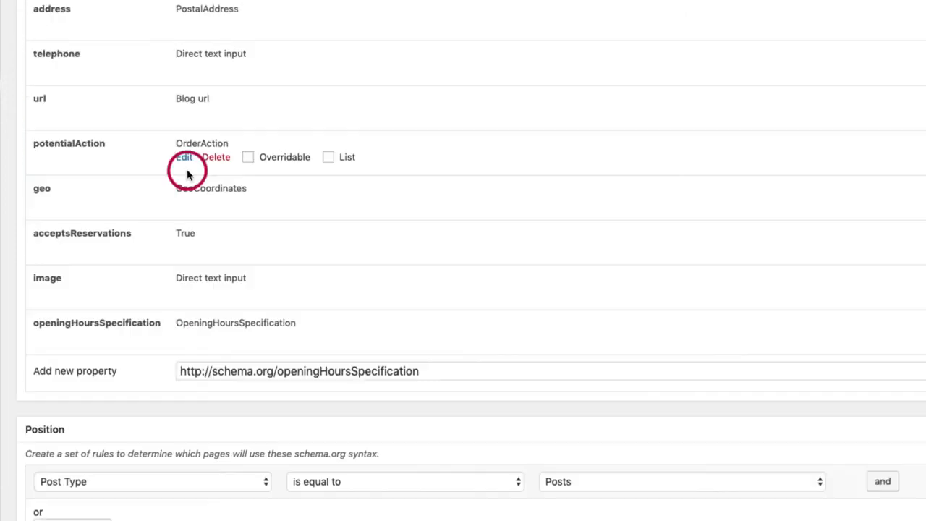
scroll(187, 174, "up", 3)
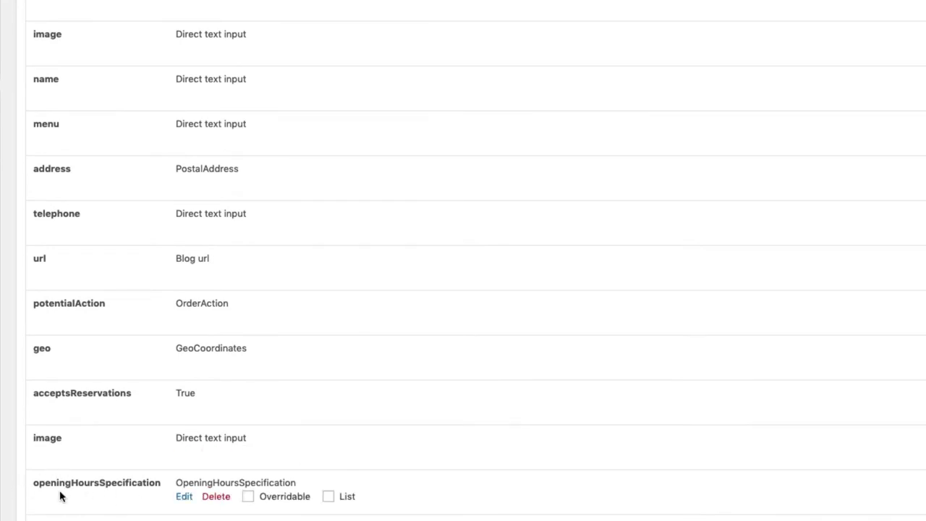
scroll(91, 490, "up", 10)
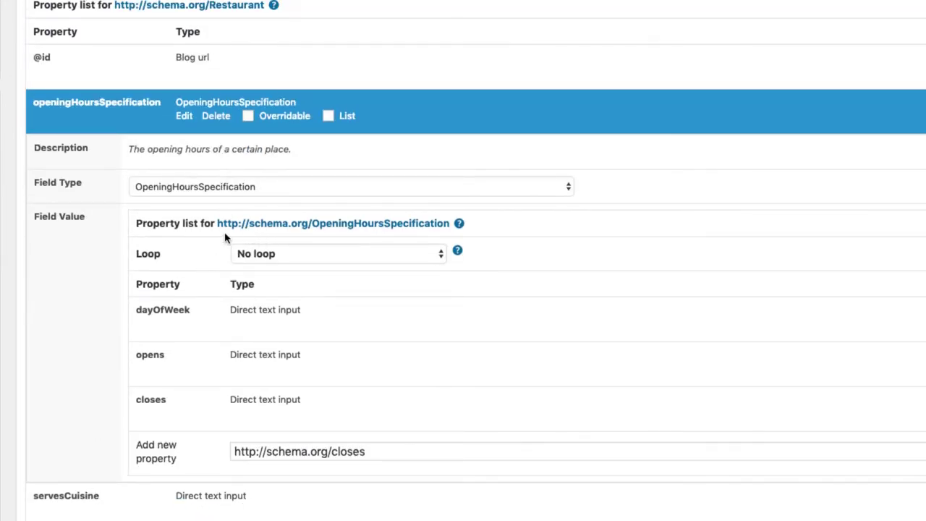
scroll(217, 235, "up", 3)
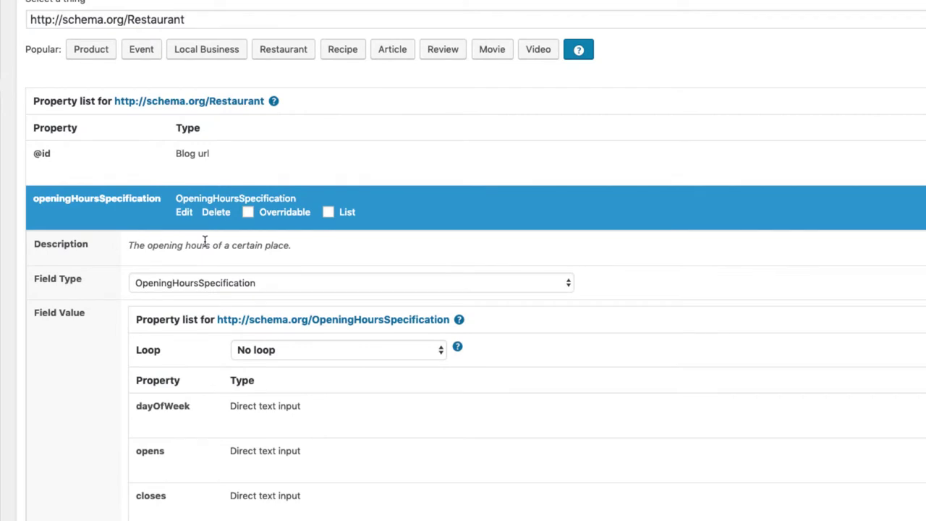
left_click(185, 212)
scroll(209, 275, "down", 4)
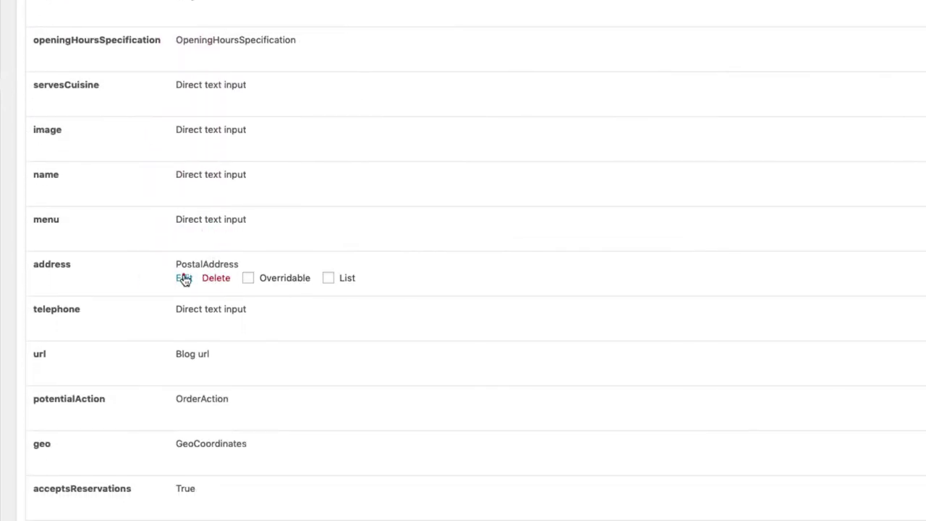
left_click(184, 279)
Enter the street address 'Musterstrasse 1' and the country 'Germany'
scroll(293, 293, "down", 5)
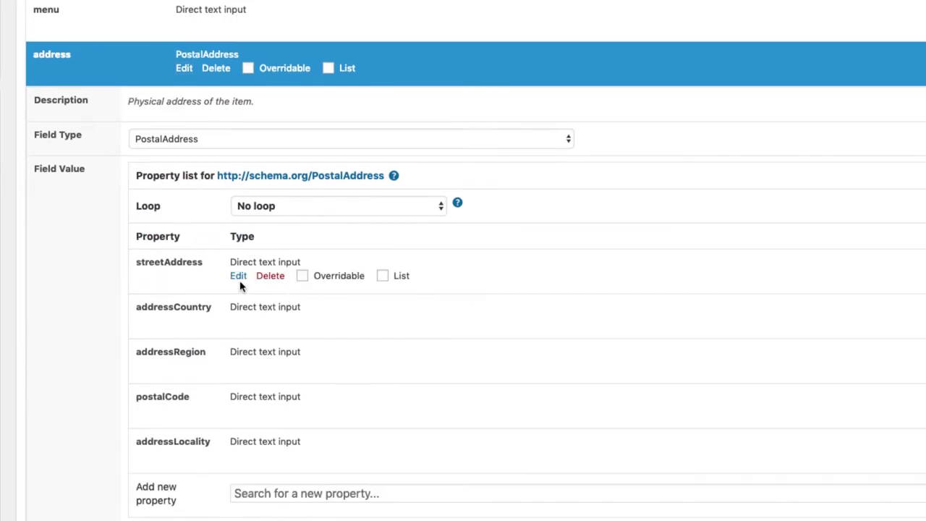
left_click(239, 277)
left_click(286, 388)
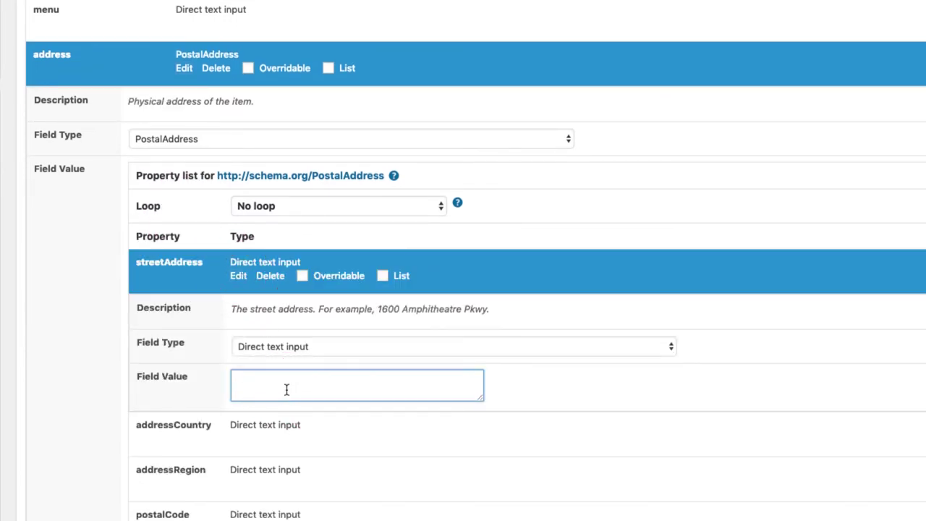
left_click(287, 389)
type("Musterstrasse 1")
left_click(238, 276)
left_click(238, 320)
left_click(260, 425)
type("G")
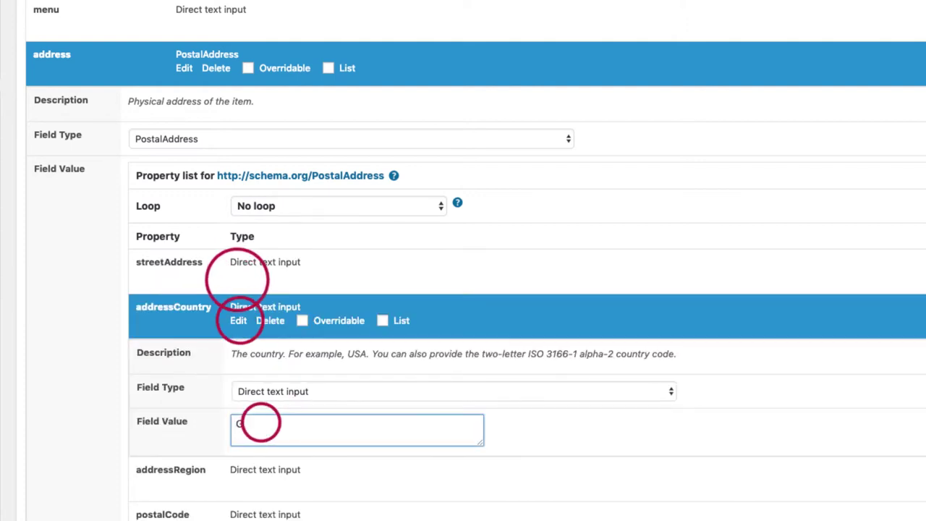
type("ermany")
left_click(238, 320)
Set addressRegion to 'Bavaria' and postalCode to '12345', then fold the address property
left_click(238, 366)
left_click(261, 463)
type("Bavaria")
left_click(238, 365)
left_click(238, 410)
left_click(246, 515)
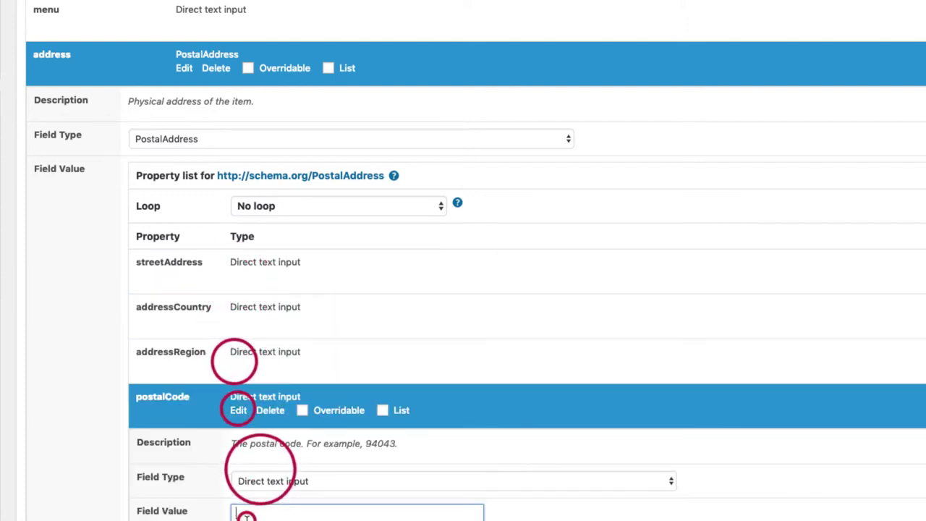
type("12345")
left_click(238, 410)
left_click(238, 455)
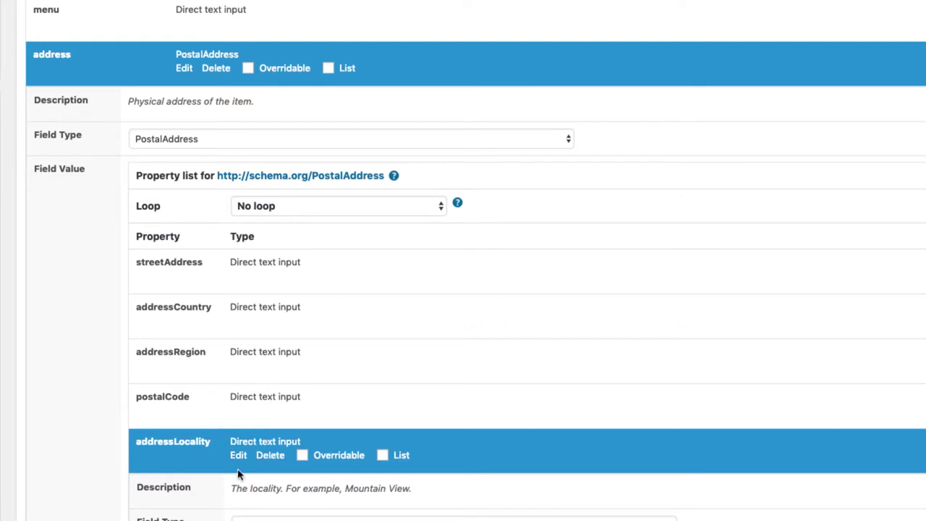
left_click(238, 455)
left_click(183, 68)
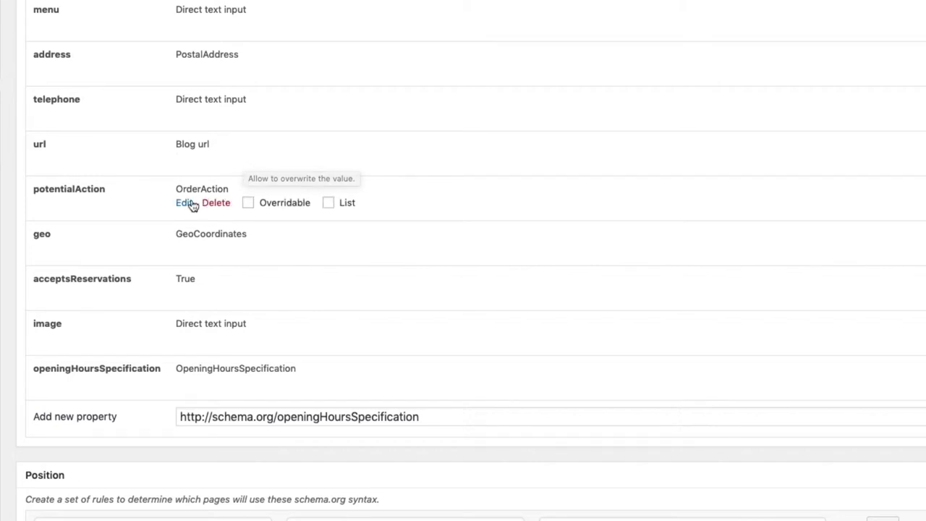
Delete the name and result properties from the potentialAction OrderAction
left_click(184, 204)
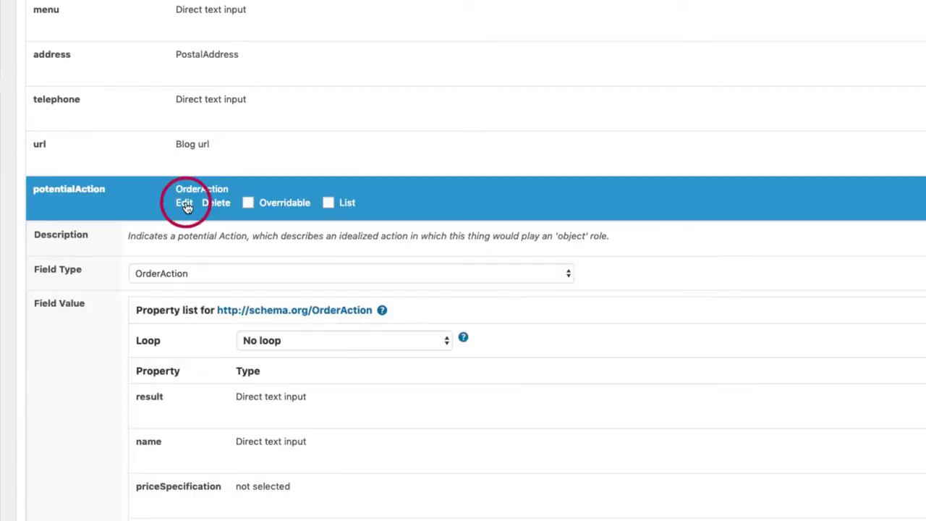
scroll(361, 340, "down", 5)
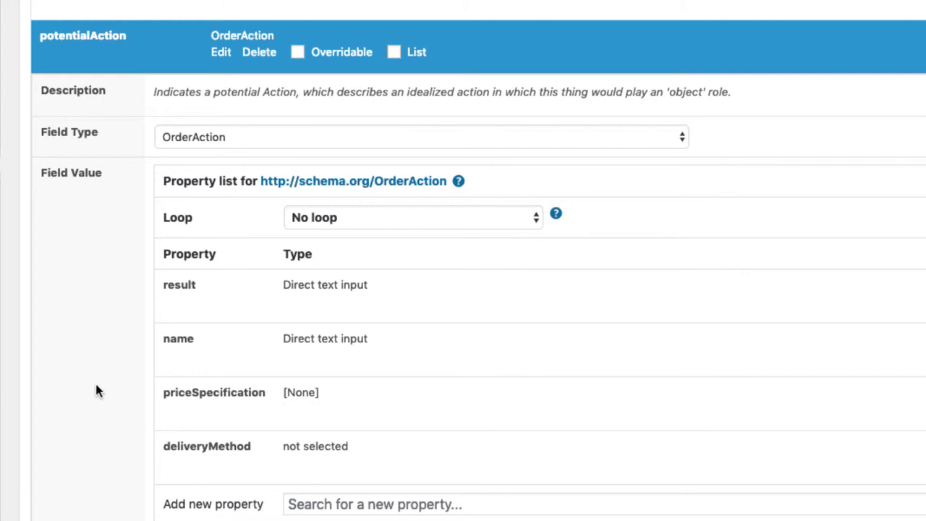
mouse_move(186, 378)
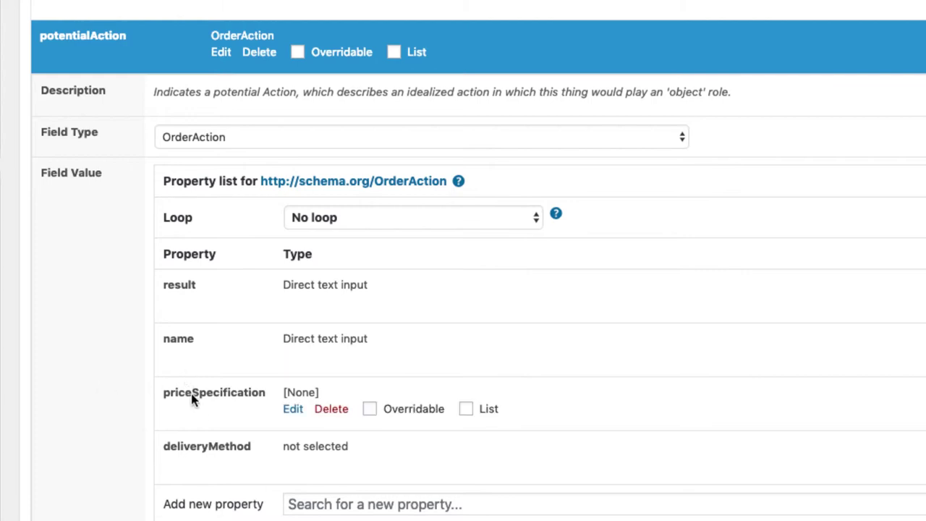
mouse_move(215, 411)
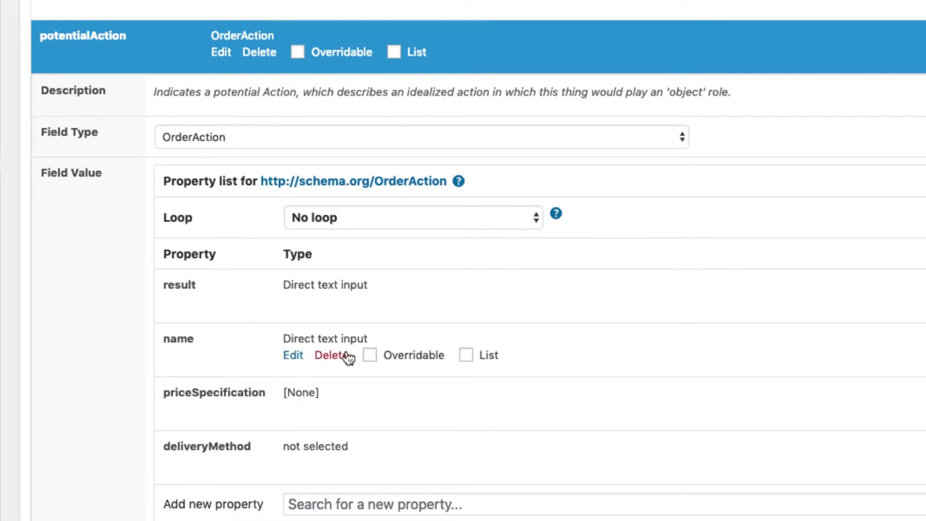
left_click(329, 362)
left_click(329, 302)
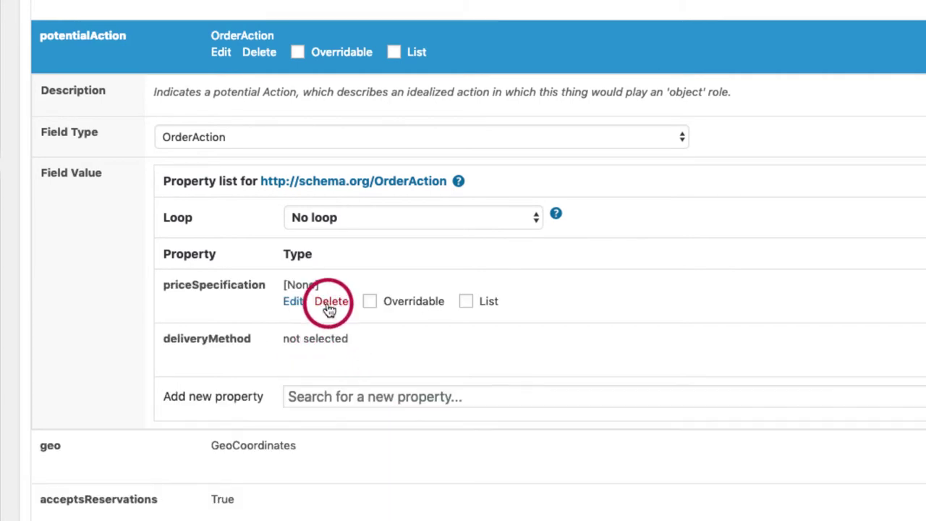
mouse_move(263, 346)
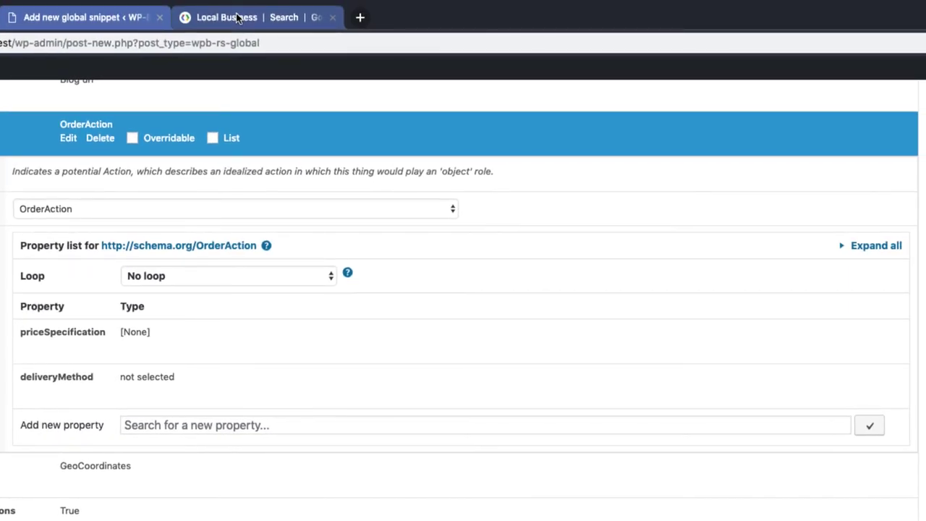
In Google's Local Business docs, select the DeliveryModePickUp URL listed under deliveryMethod
left_click(237, 17)
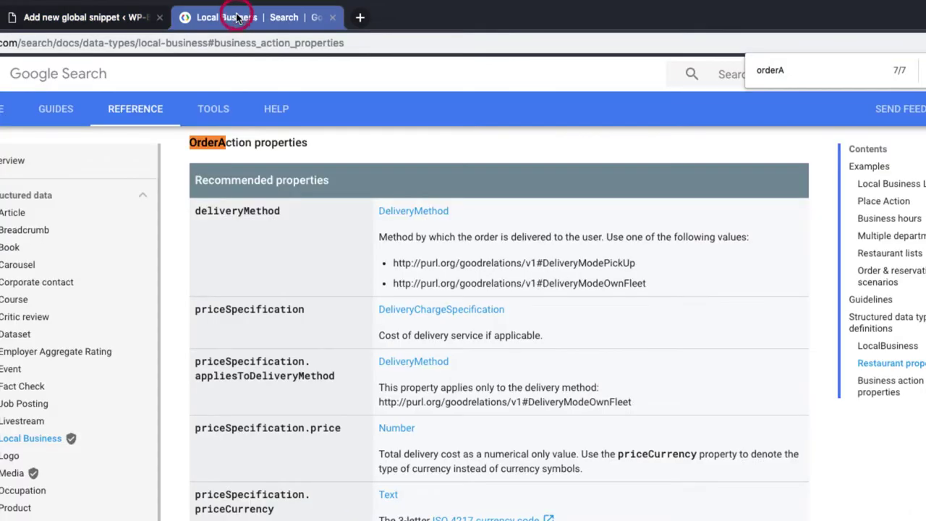
scroll(289, 300, "up", 2)
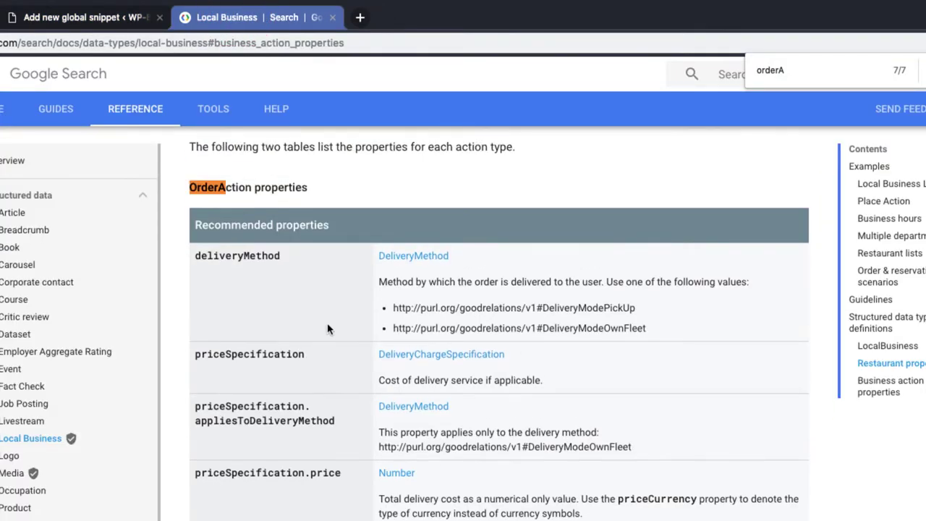
left_click_drag(394, 308, 674, 313)
key("super+c")
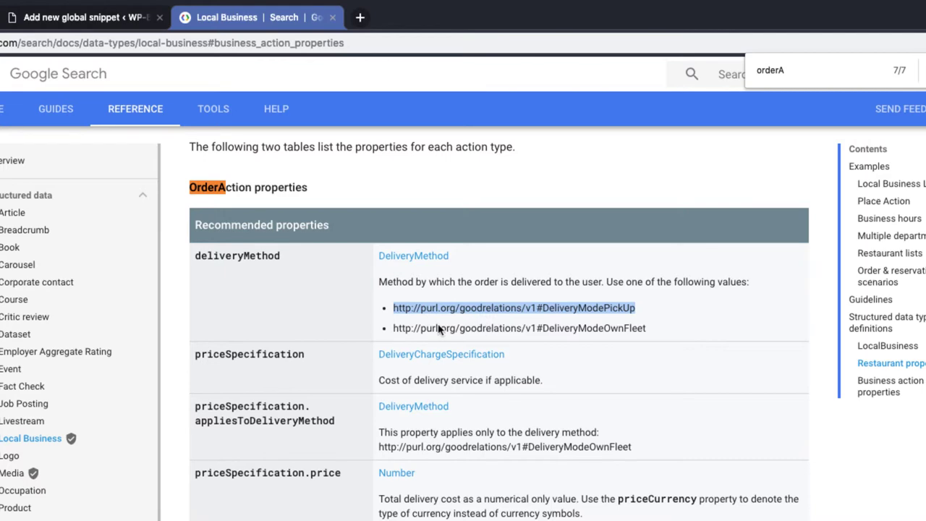
Make deliveryMethod a direct text input holding the pasted DeliveryModePickUp URL
left_click(67, 20)
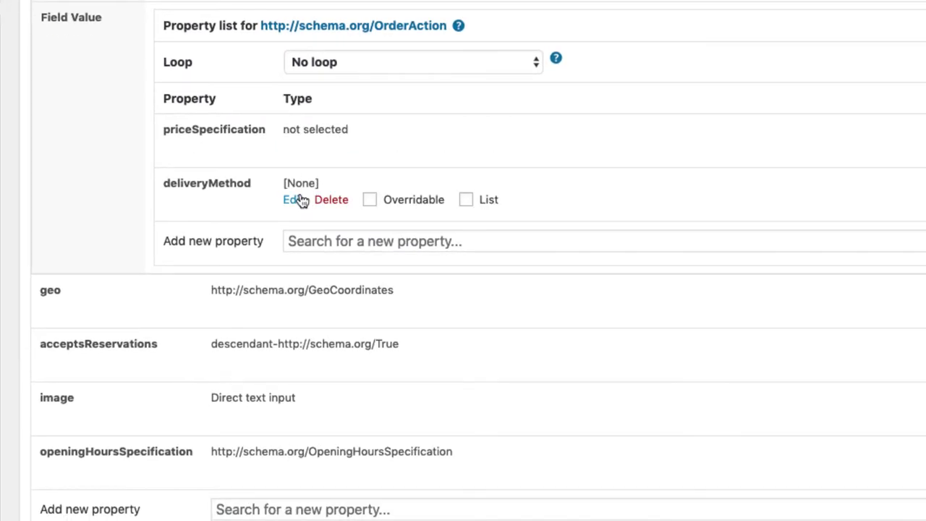
left_click(292, 201)
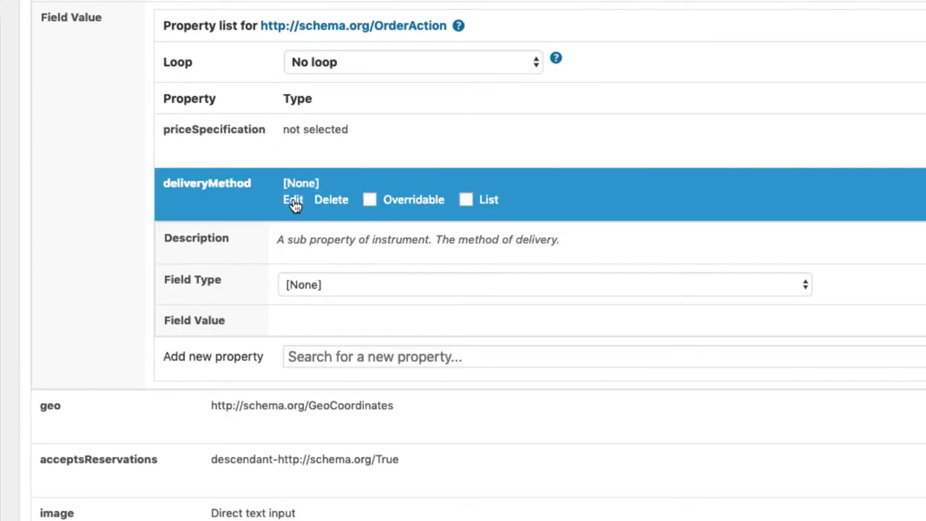
left_click(328, 283)
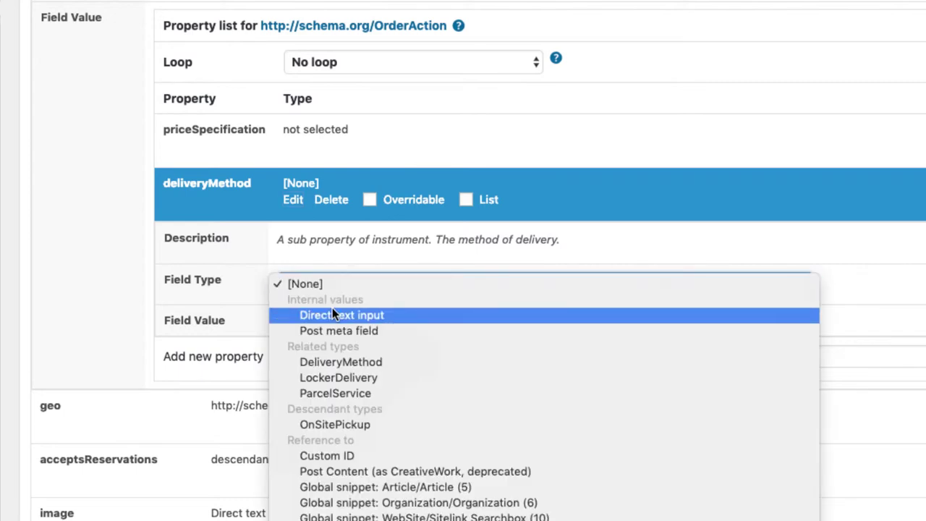
left_click(332, 311)
left_click(321, 330)
key("super+v")
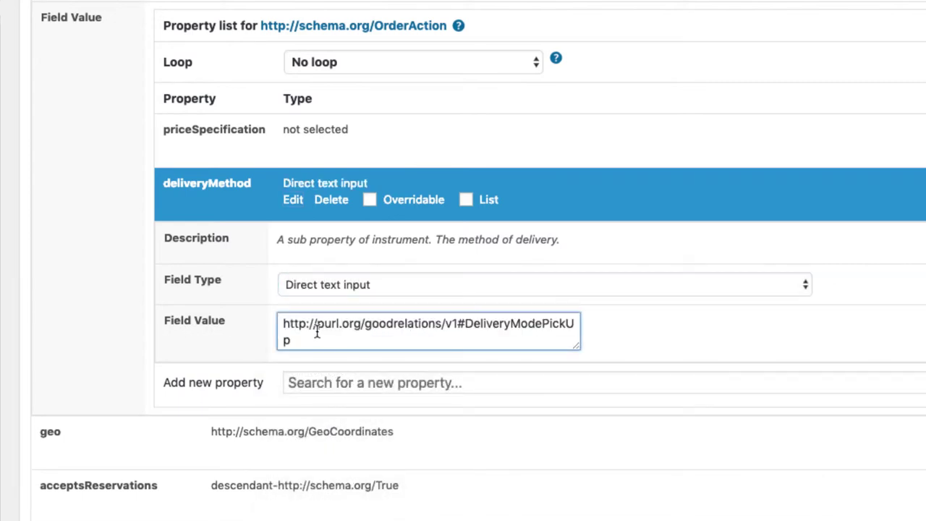
left_click(293, 201)
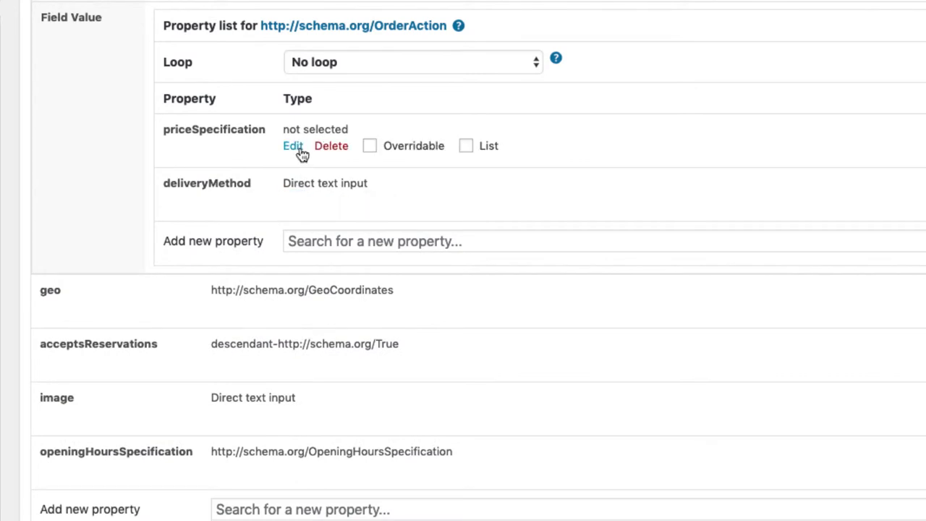
Change priceSpecification's type to DeliveryChargeSpecification
left_click(295, 147)
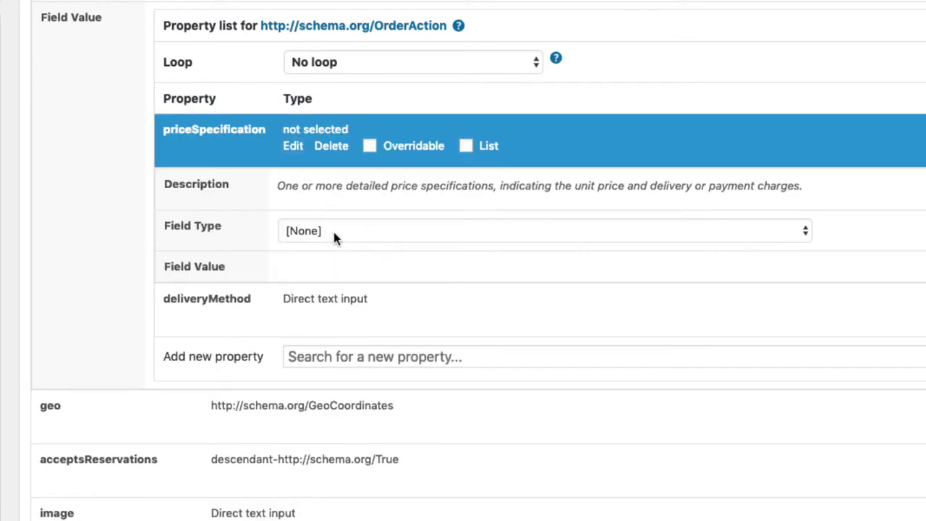
left_click(332, 230)
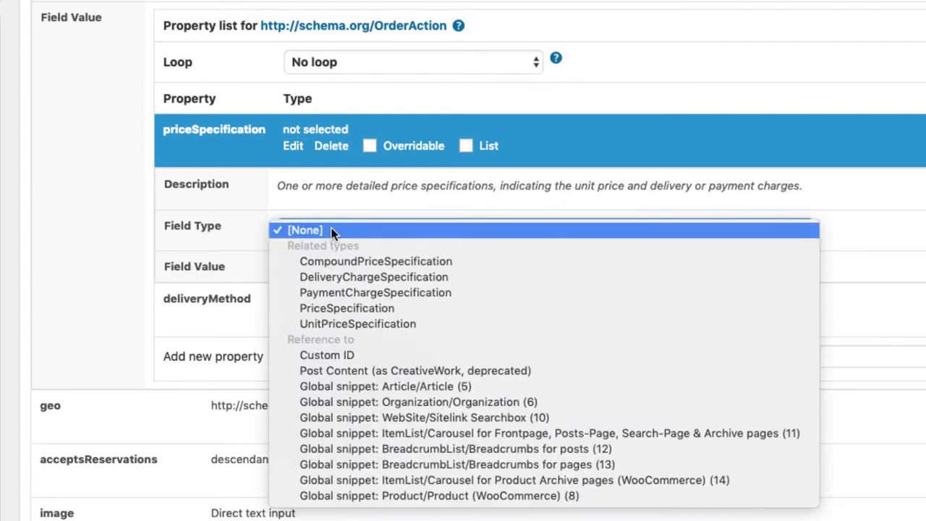
left_click(334, 275)
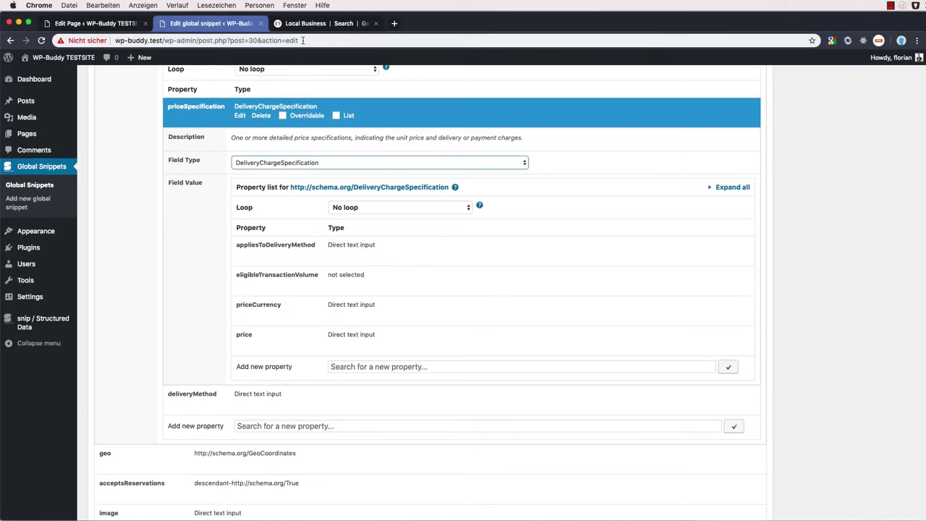
left_click(305, 25)
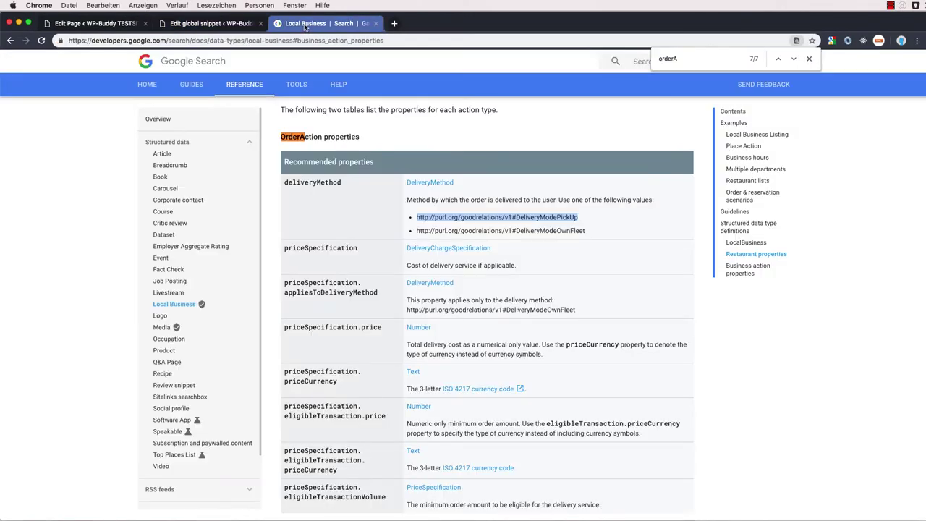
scroll(371, 264, "down", 2)
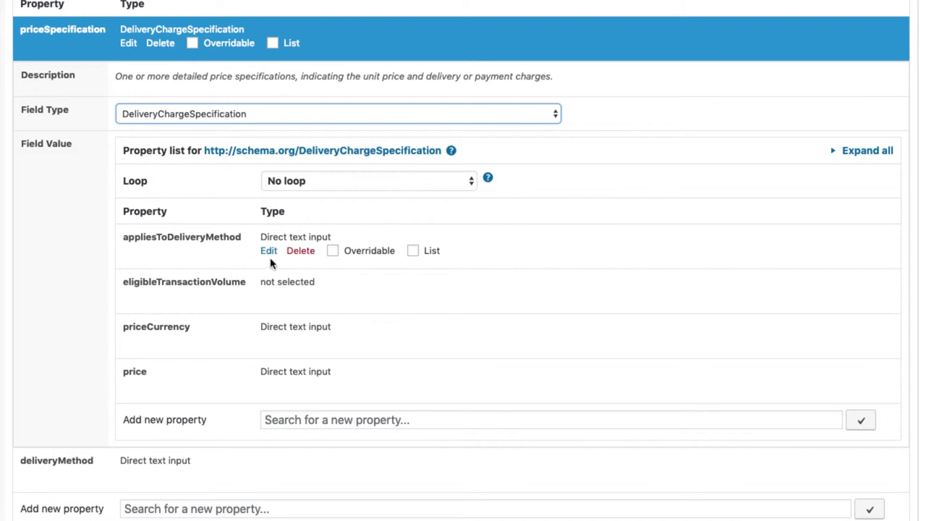
Remove appliesToDeliveryMethod, then give the delivery charge price 5 and priceCurrency EUR
left_click(301, 251)
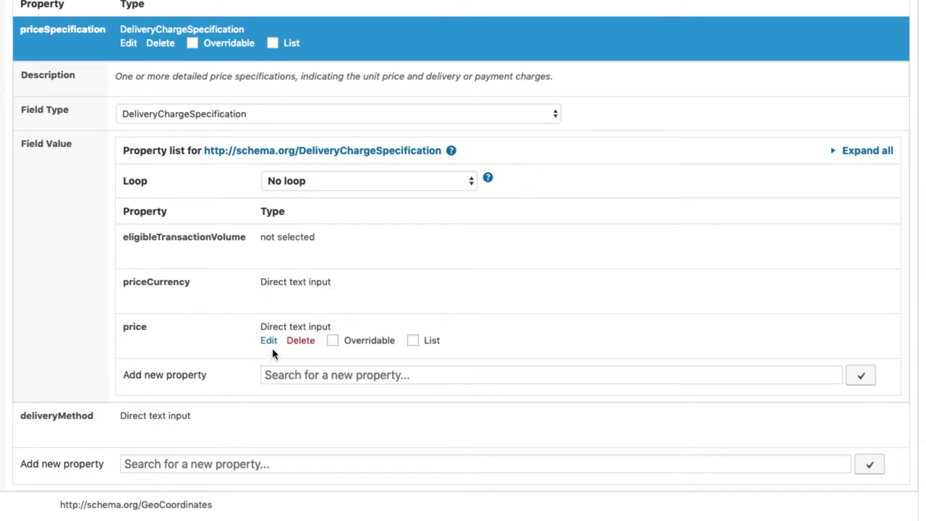
left_click(269, 341)
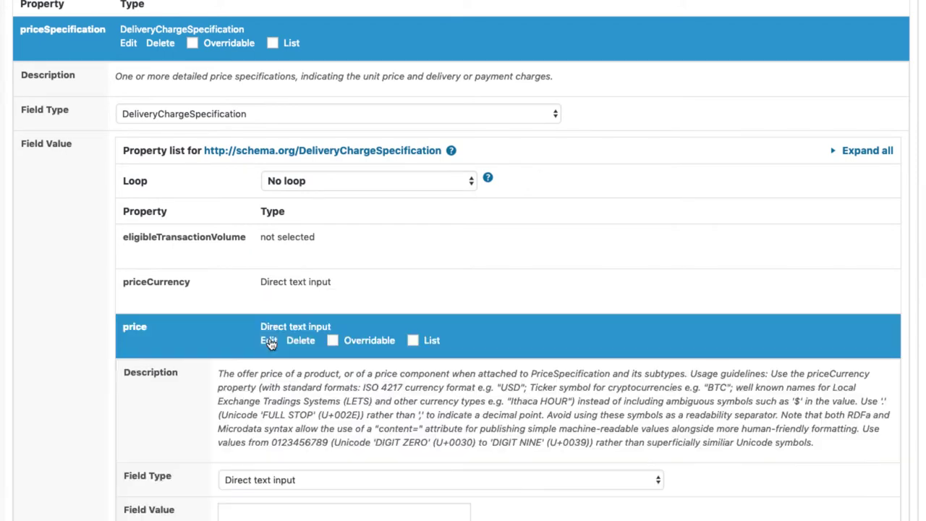
left_click(263, 515)
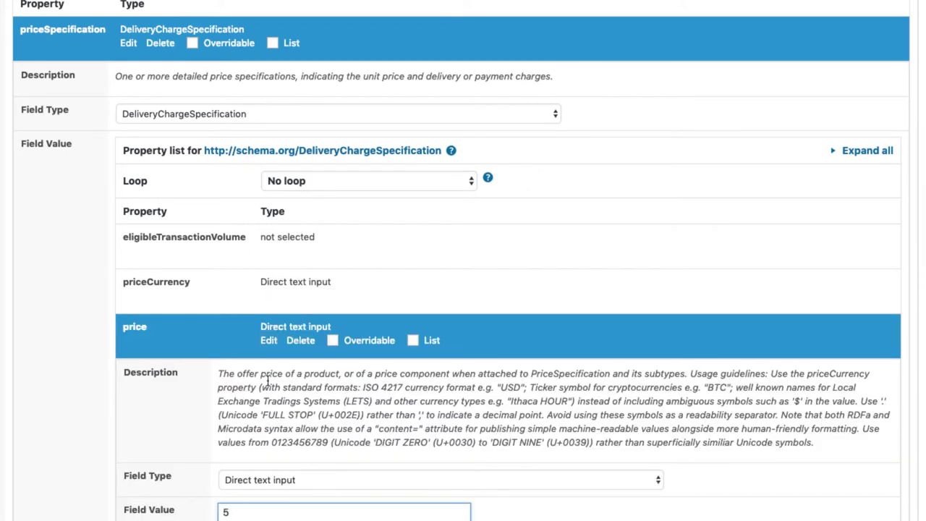
left_click(269, 340)
left_click(268, 295)
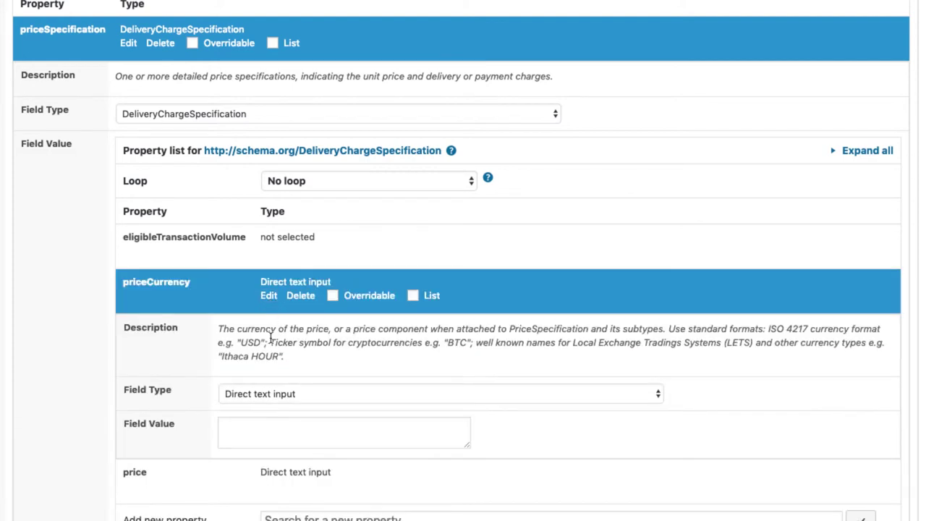
left_click(253, 436)
type("EUR")
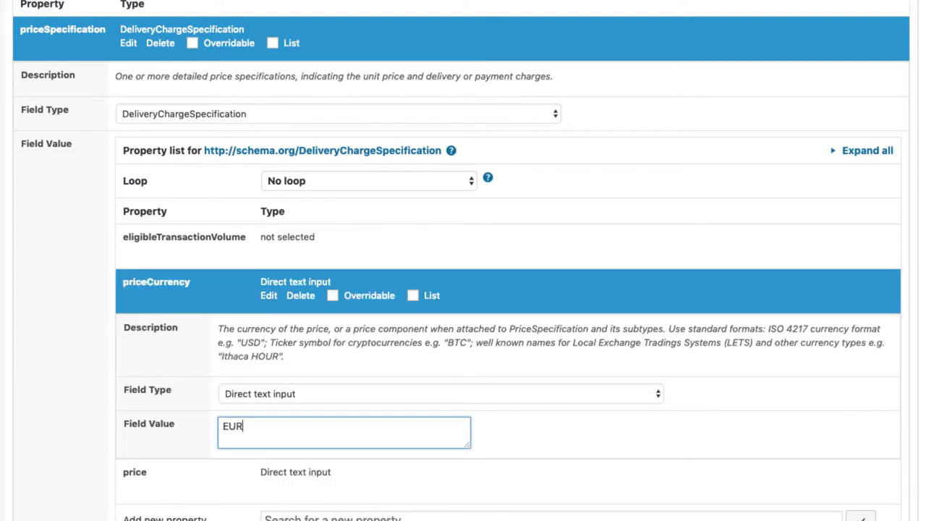
Make eligibleTransactionVolume a PriceSpecification
left_click(269, 295)
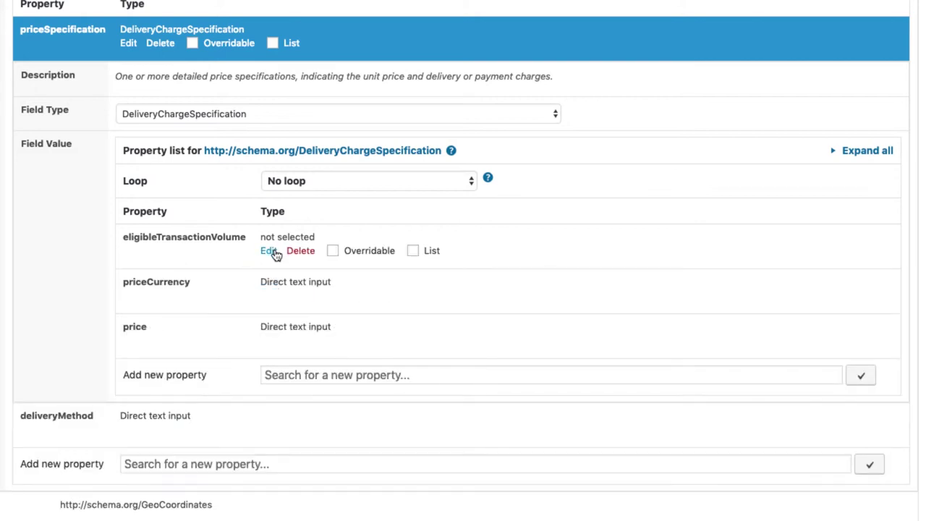
left_click(269, 251)
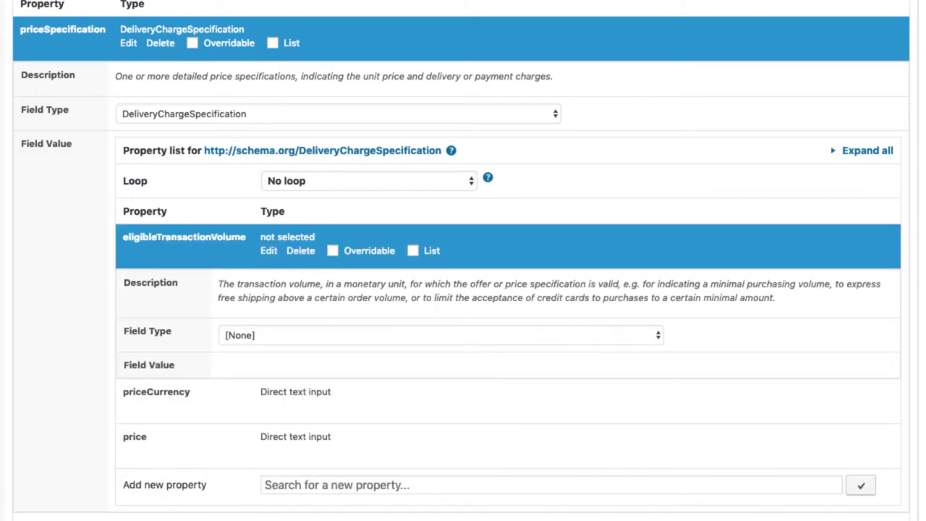
left_click(250, 334)
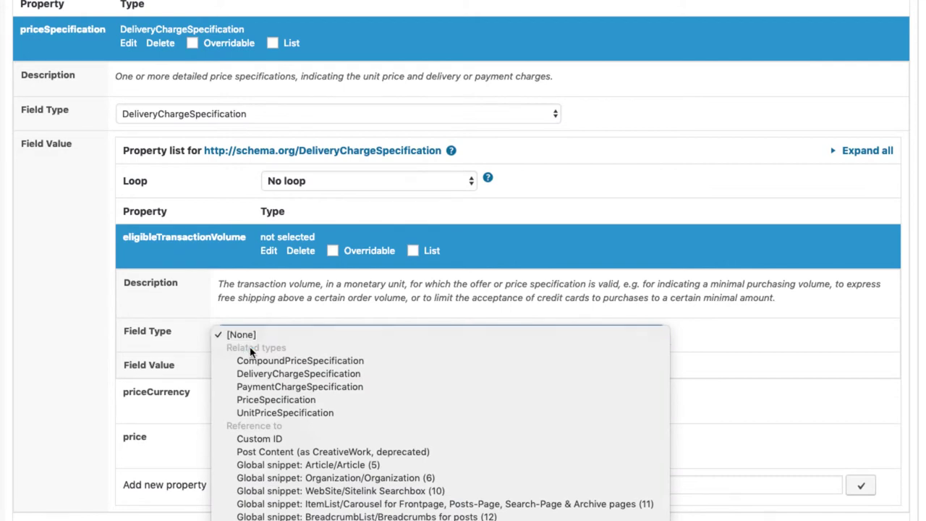
left_click(269, 401)
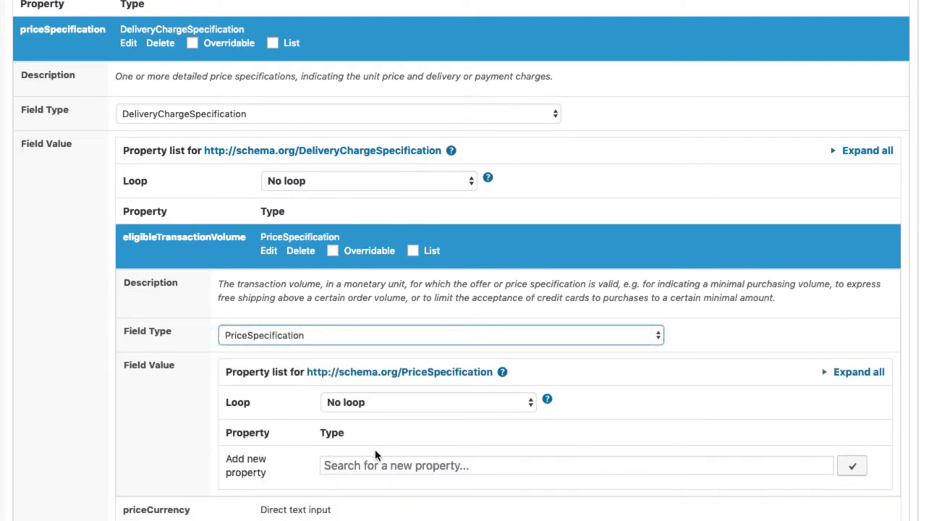
Add price and priceCurrency properties to the PriceSpecification
left_click(364, 465)
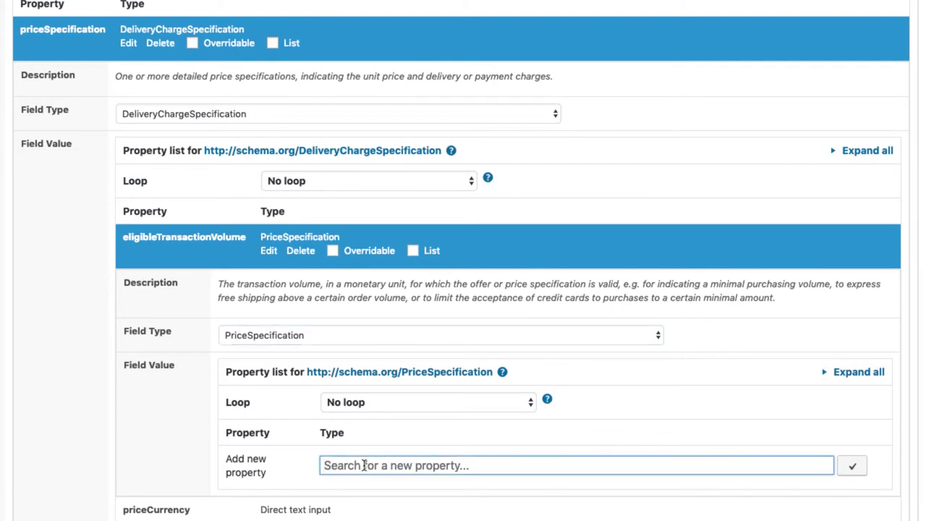
type("price")
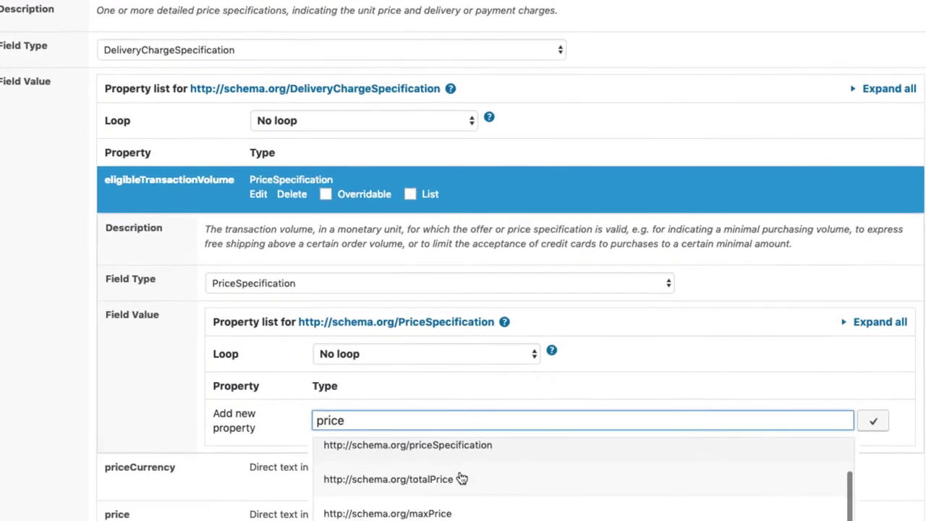
scroll(463, 506, "down", 2)
left_click(421, 484)
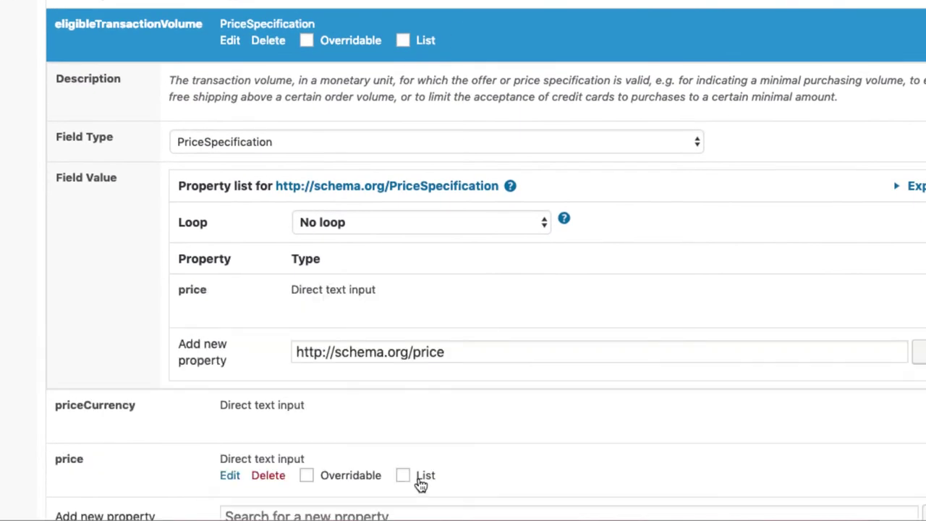
scroll(349, 397, "down", 2)
left_click(490, 292)
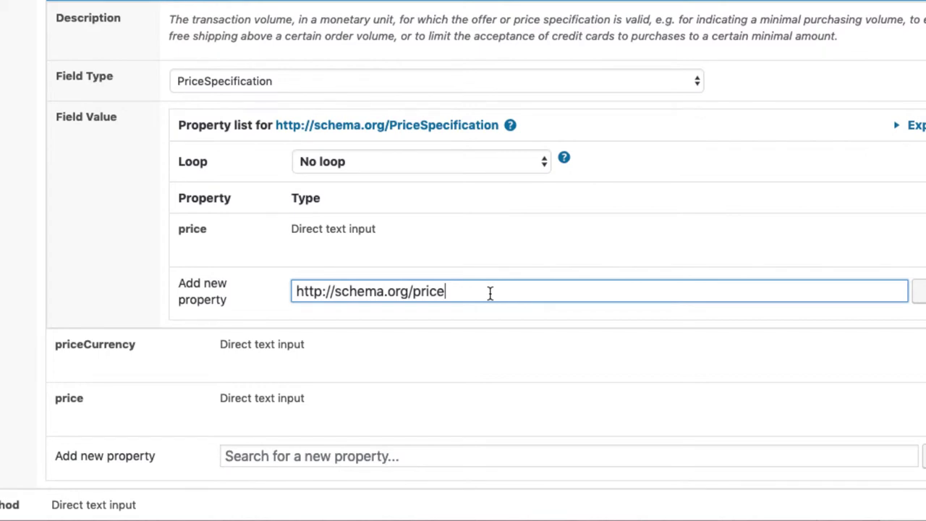
type("C")
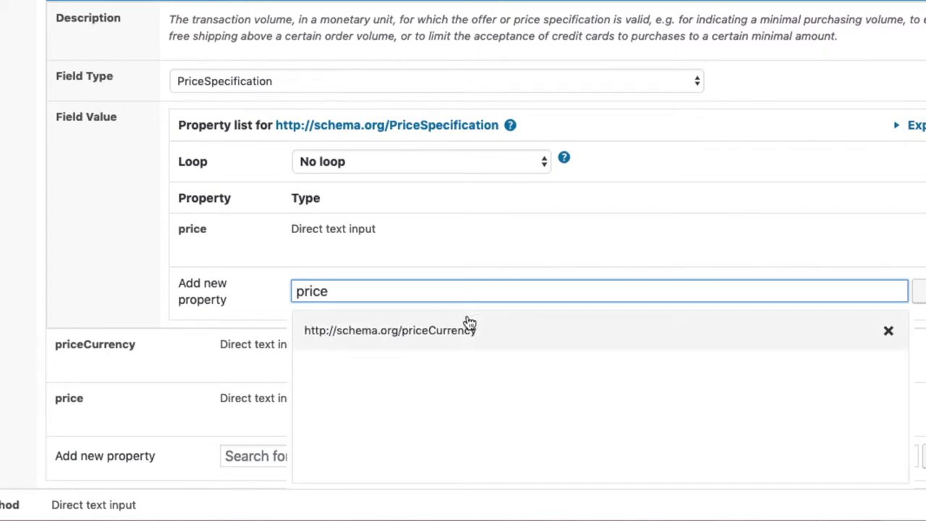
left_click(463, 326)
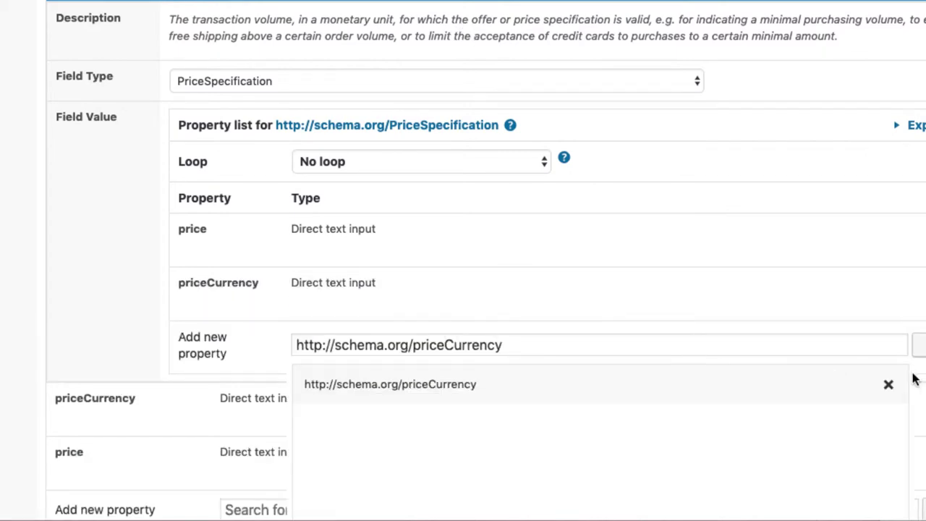
left_click(888, 384)
Set the transaction volume's price to 20 and its currency to EUR, then fold it
left_click(300, 247)
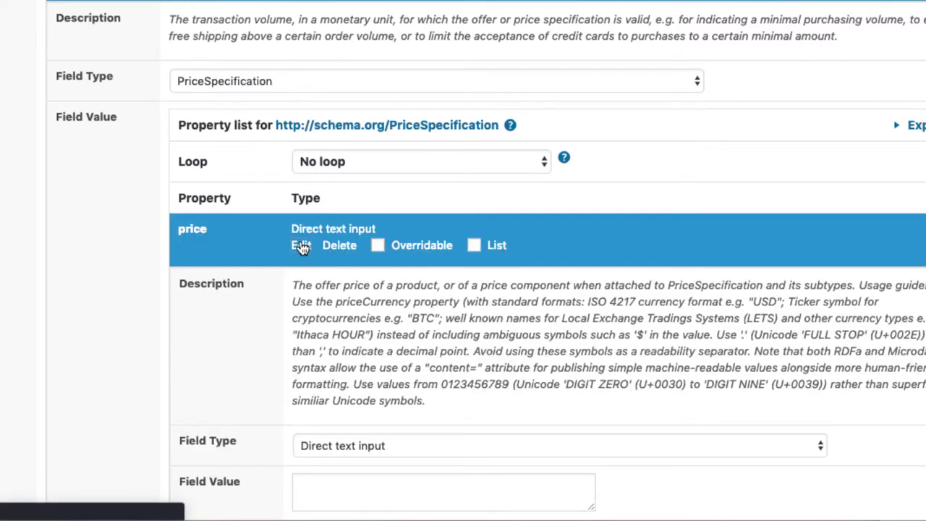
scroll(347, 449, "down", 2)
left_click(334, 418)
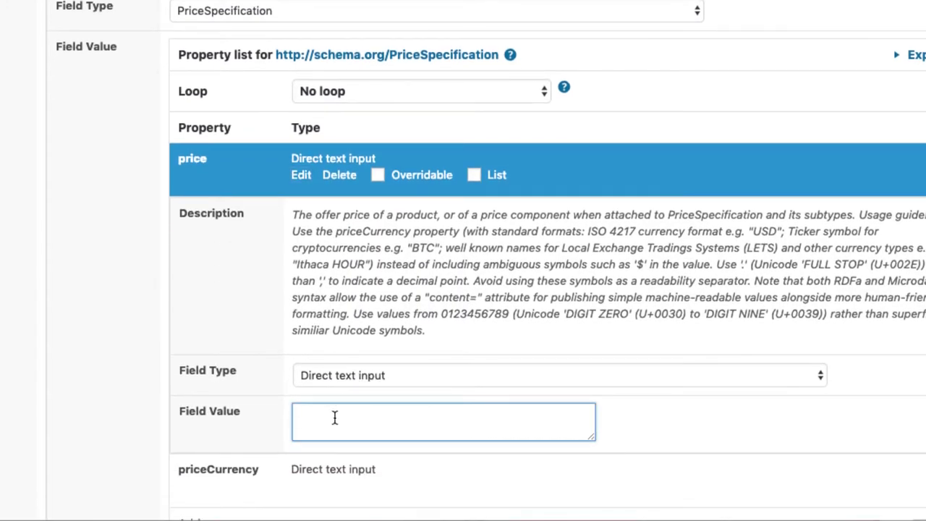
type("20")
left_click(301, 174)
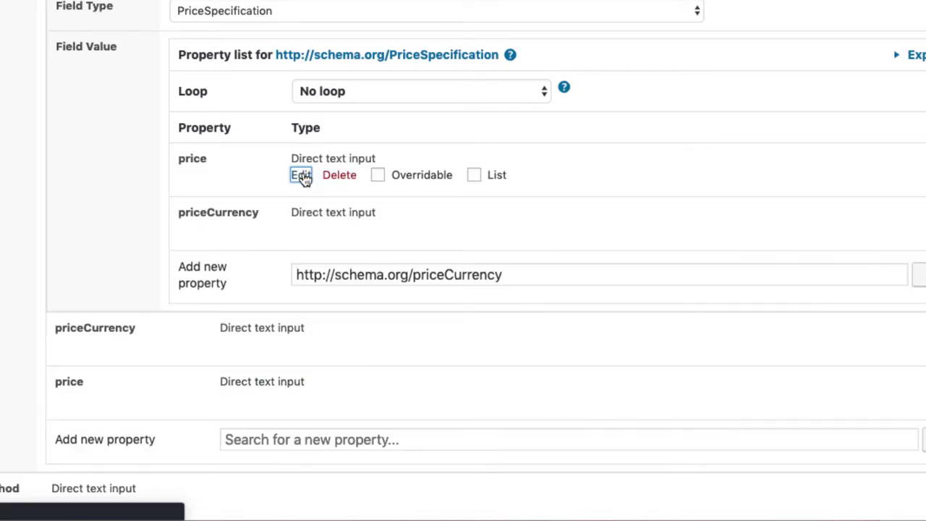
left_click(299, 230)
left_click(335, 388)
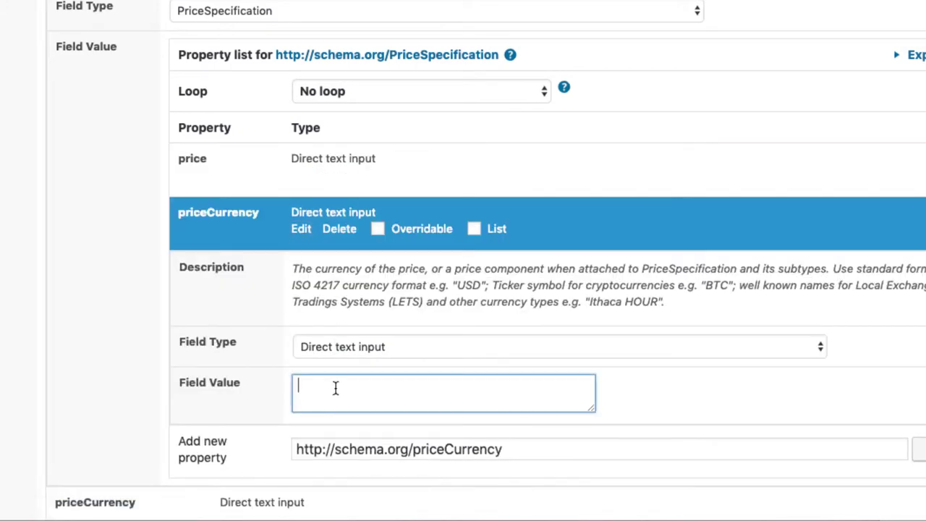
type("EU")
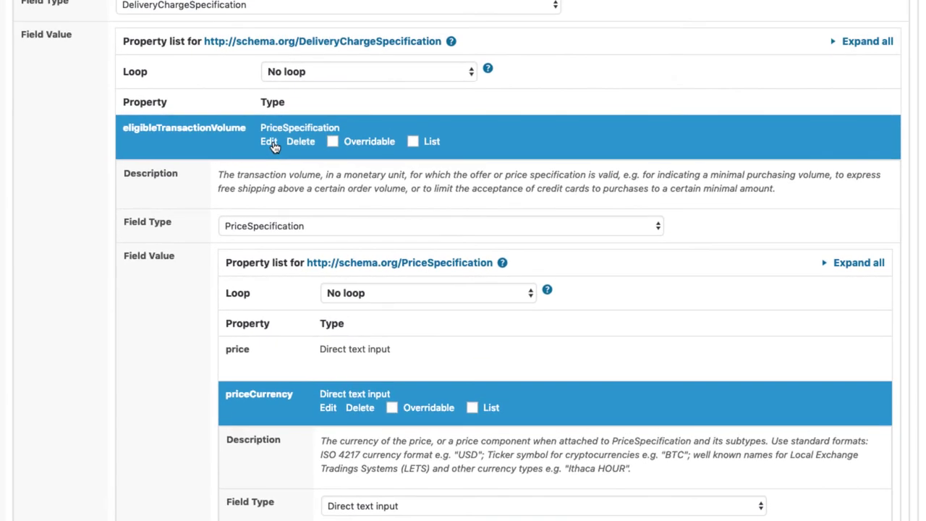
left_click(269, 142)
scroll(271, 172, "up", 3)
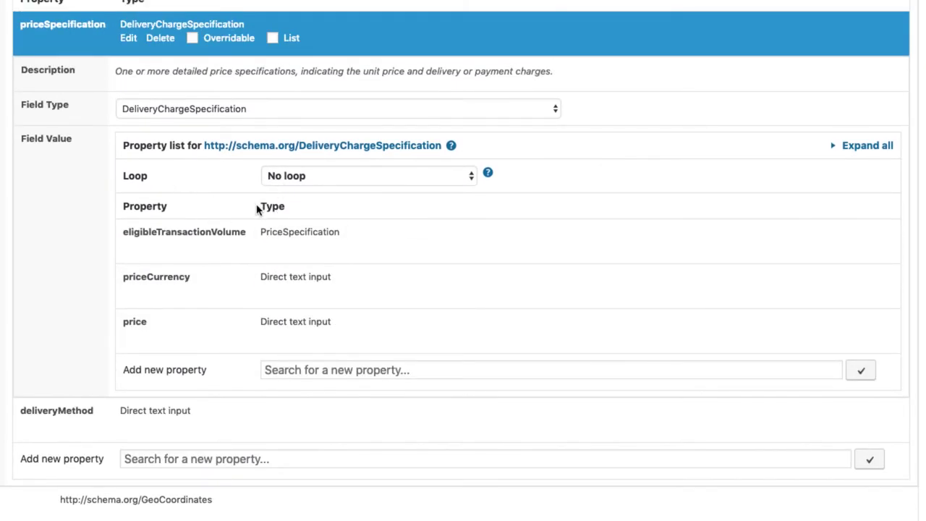
scroll(258, 207, "up", 1)
mouse_move(275, 262)
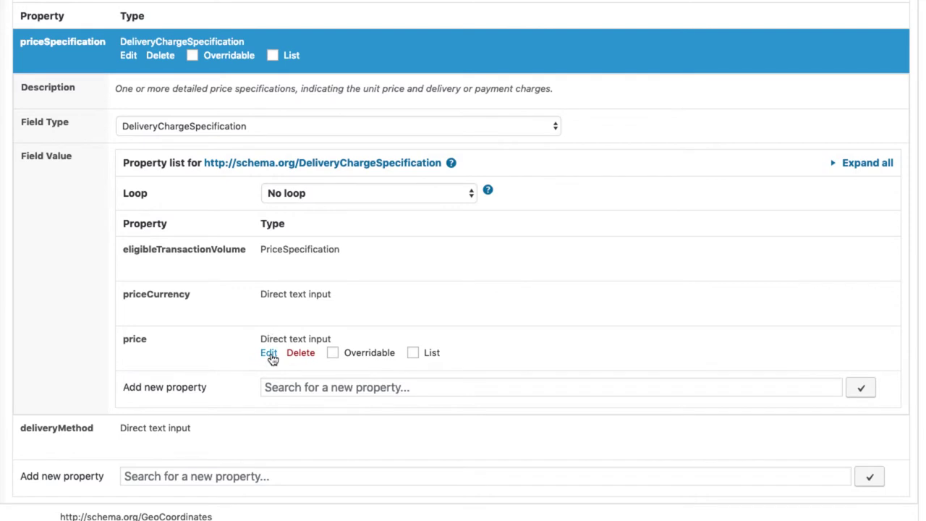
left_click(269, 352)
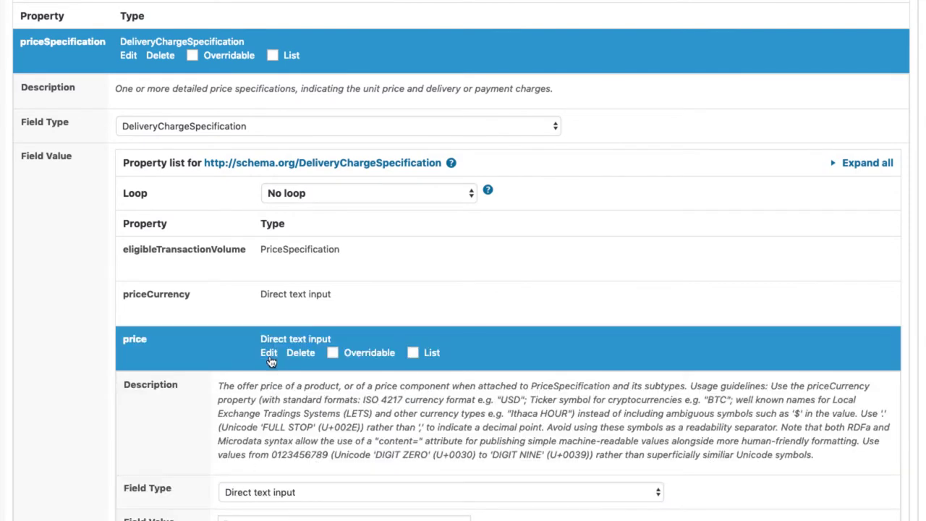
left_click(269, 352)
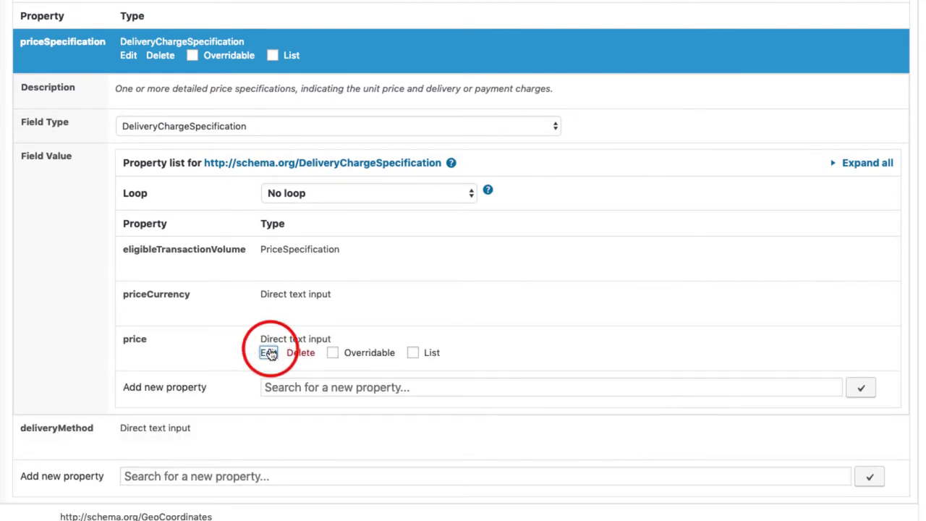
scroll(307, 371, "up", 1)
scroll(306, 371, "up", 5)
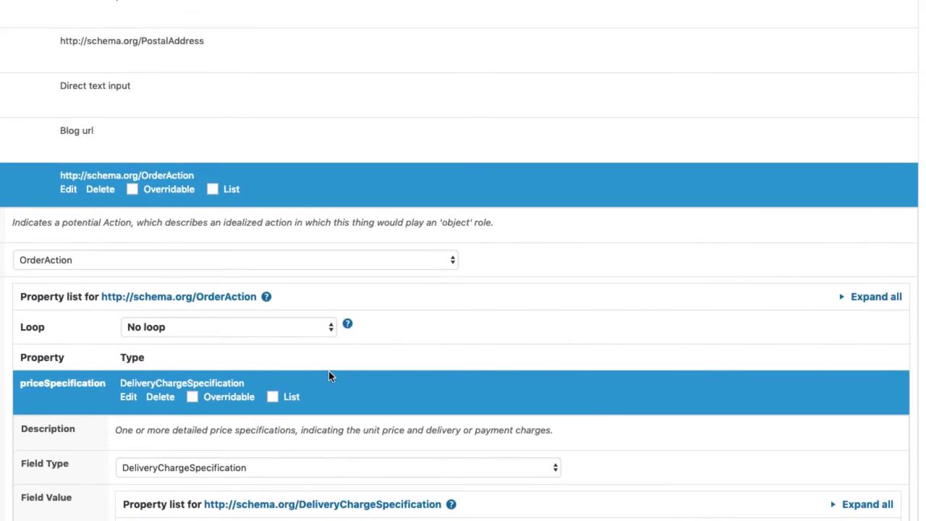
scroll(893, 355, "up", 10)
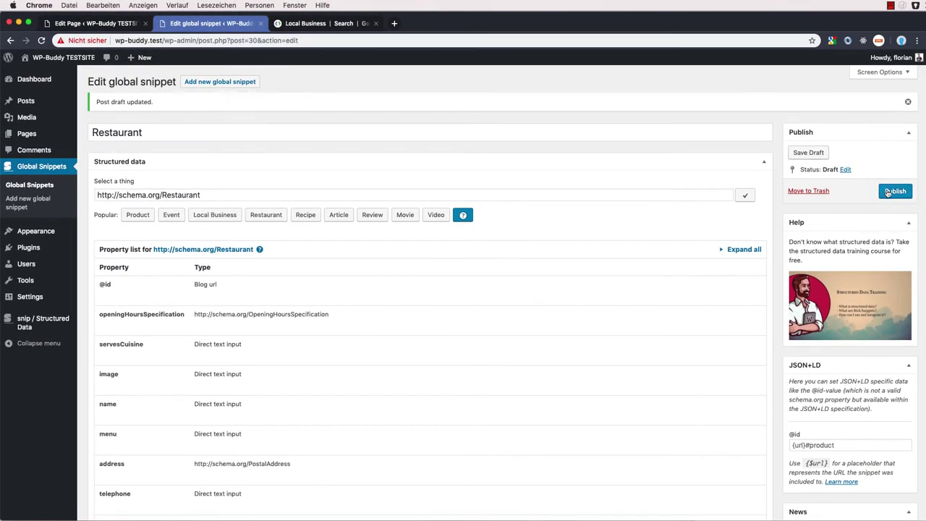
Add a Page Type position rule for the Front Page and publish the Restaurant snippet
left_click(923, 185)
scroll(776, 237, "down", 3)
scroll(778, 242, "down", 10)
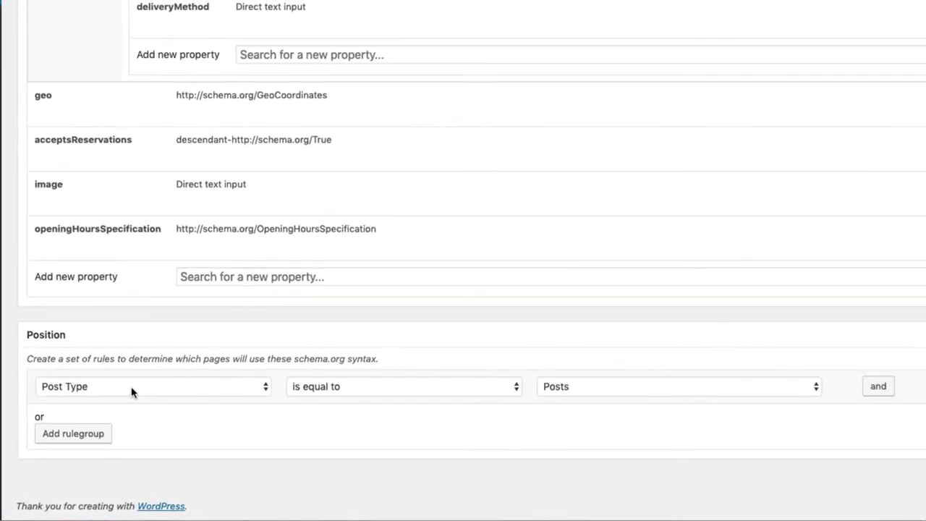
left_click(158, 430)
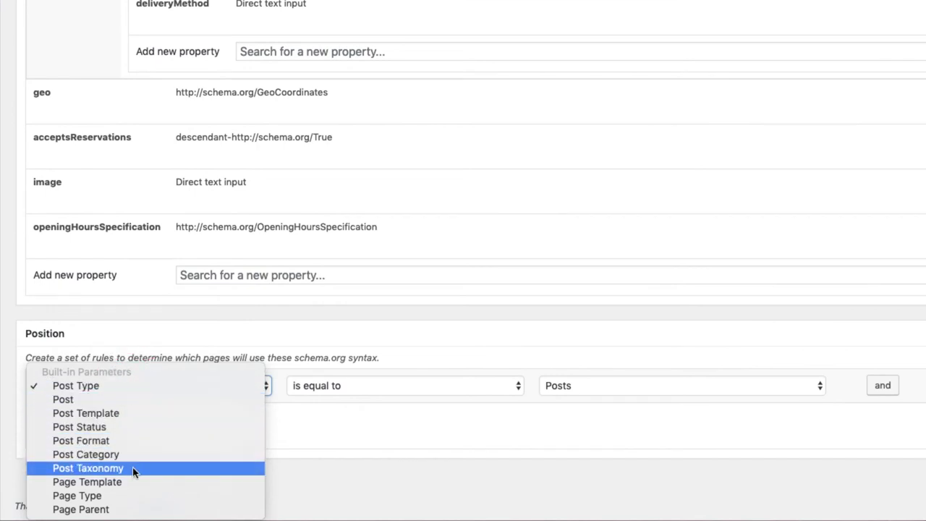
left_click(158, 403)
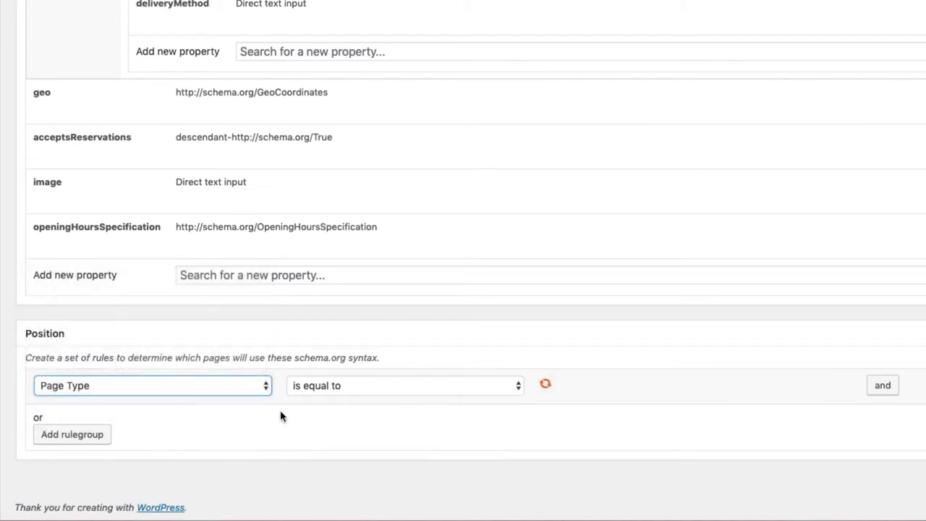
left_click(664, 391)
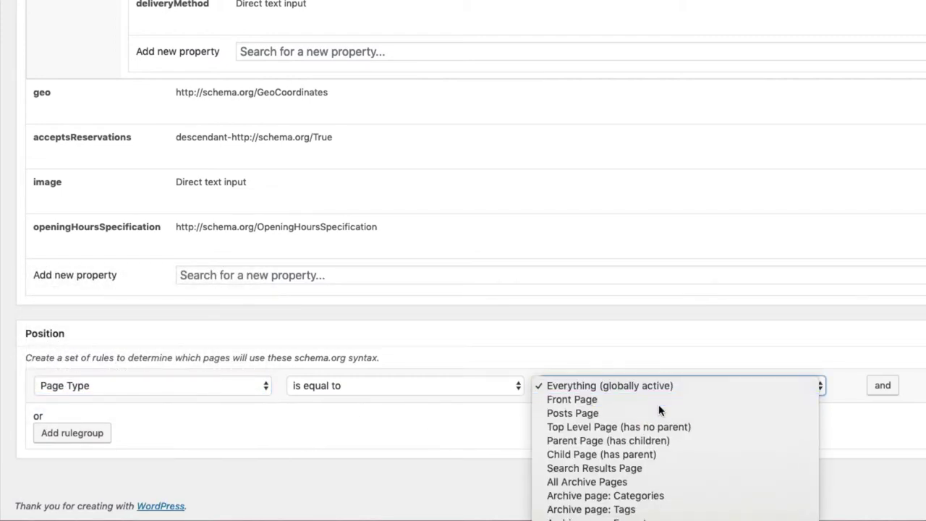
left_click(661, 402)
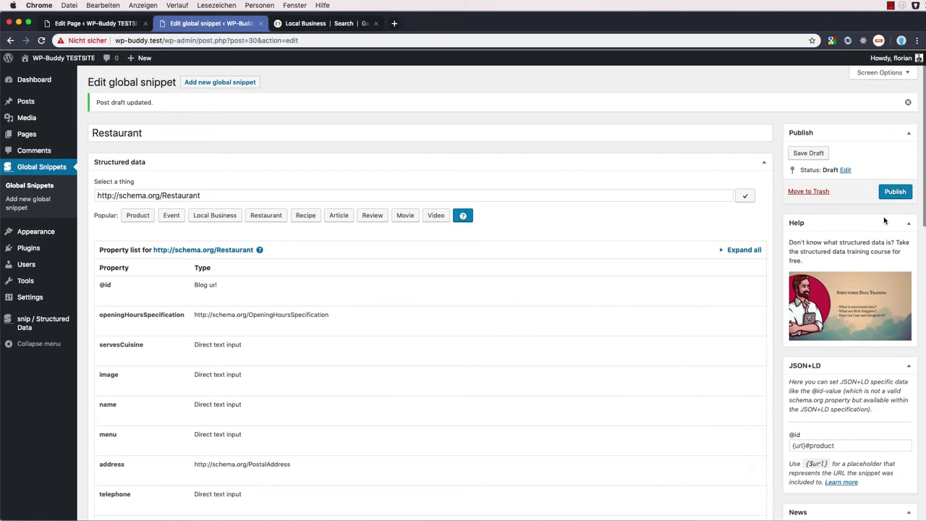
left_click(894, 193)
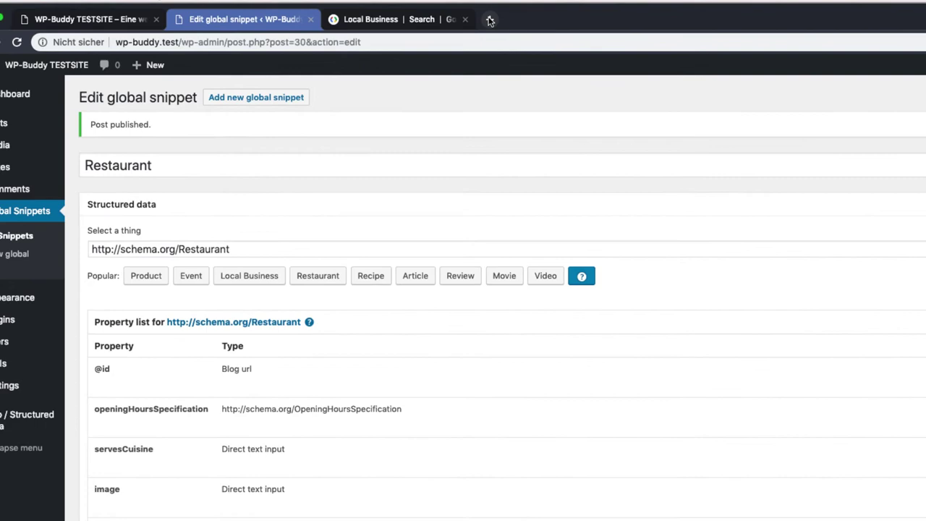
Load the Structured Data Testing Tool in a new tab and paste the restaurant JSON-LD as a code snippet
left_click(396, 23)
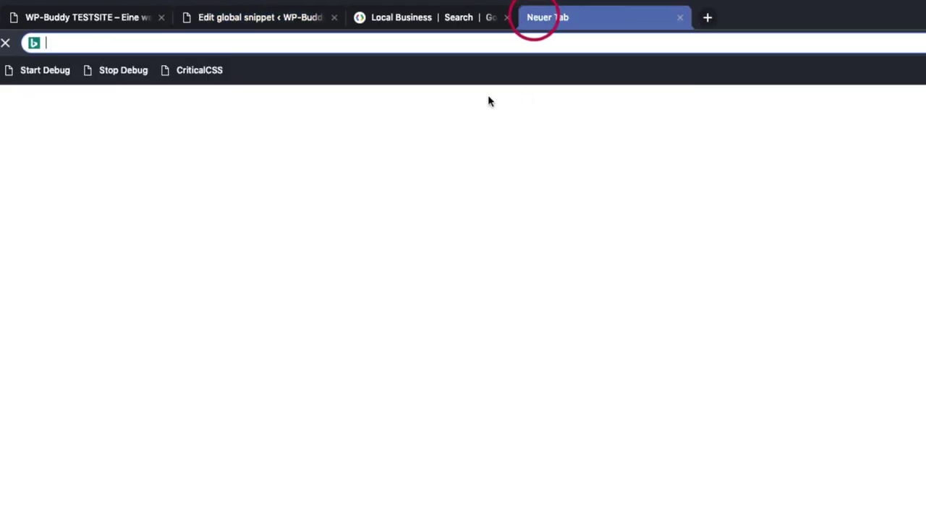
type("https://search.google.com/structured-data/testing-tool")
key("Return")
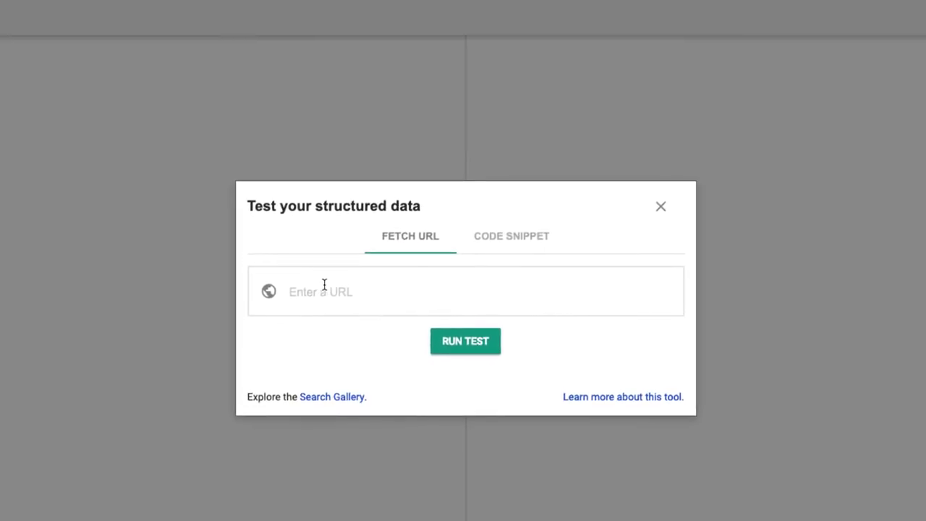
left_click(506, 401)
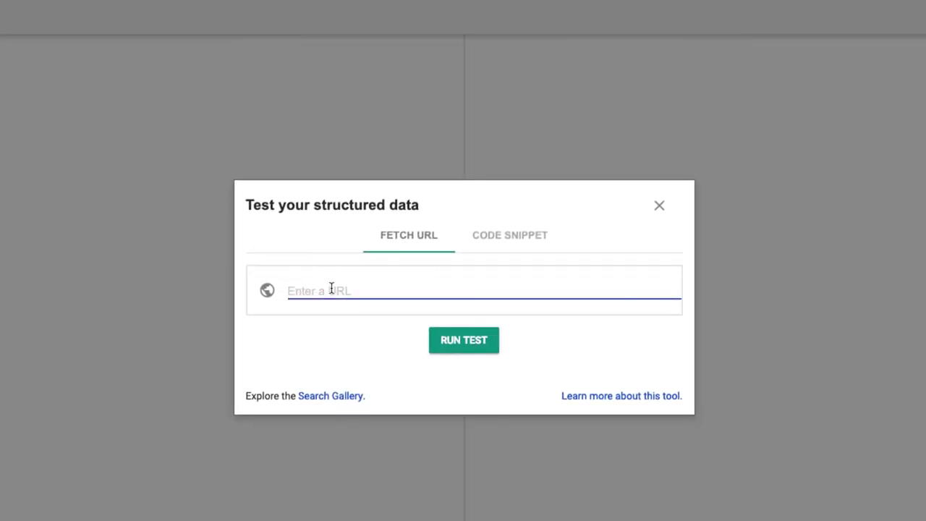
left_click(513, 234)
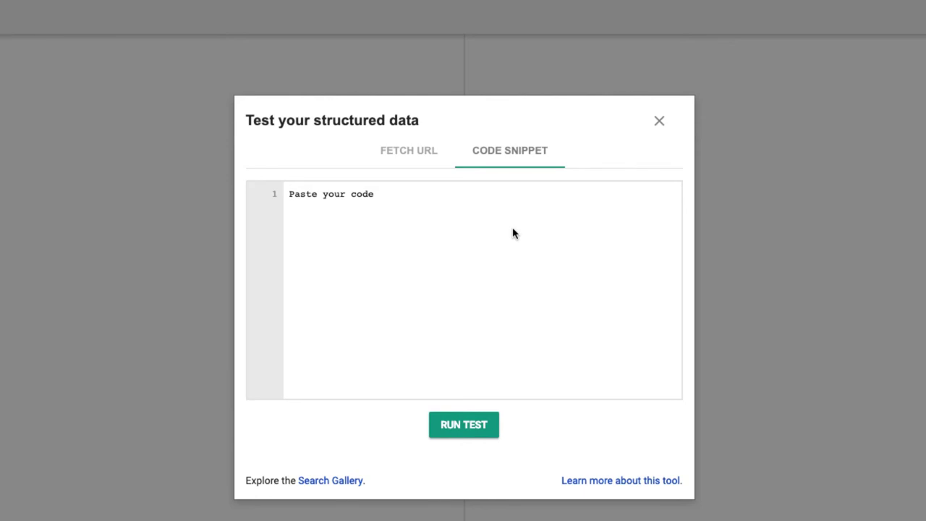
left_click(454, 285)
key("ctrl+v")
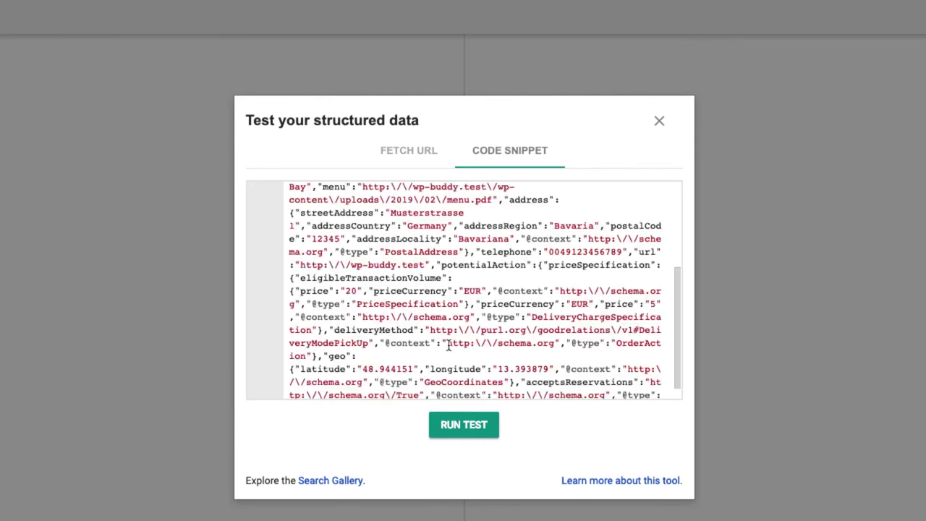
Run the test and scroll to the potentialAction errors for missing appliesToDeliveryMethod and target
left_click(461, 426)
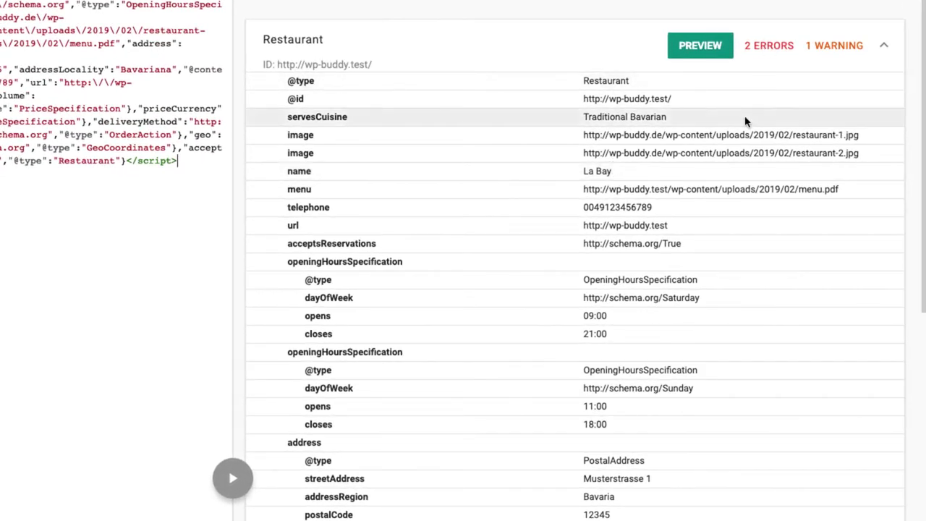
scroll(746, 120, "down", 4)
scroll(745, 122, "down", 2)
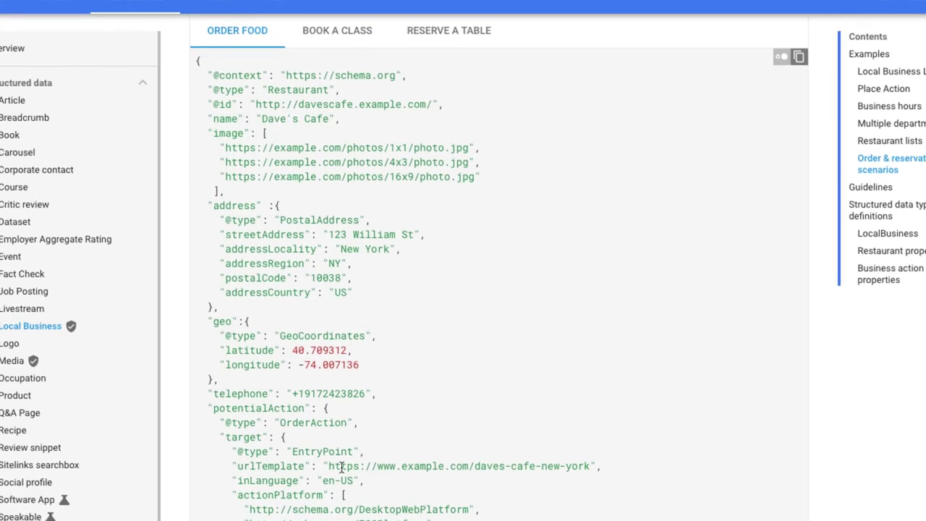
scroll(341, 467, "down", 10)
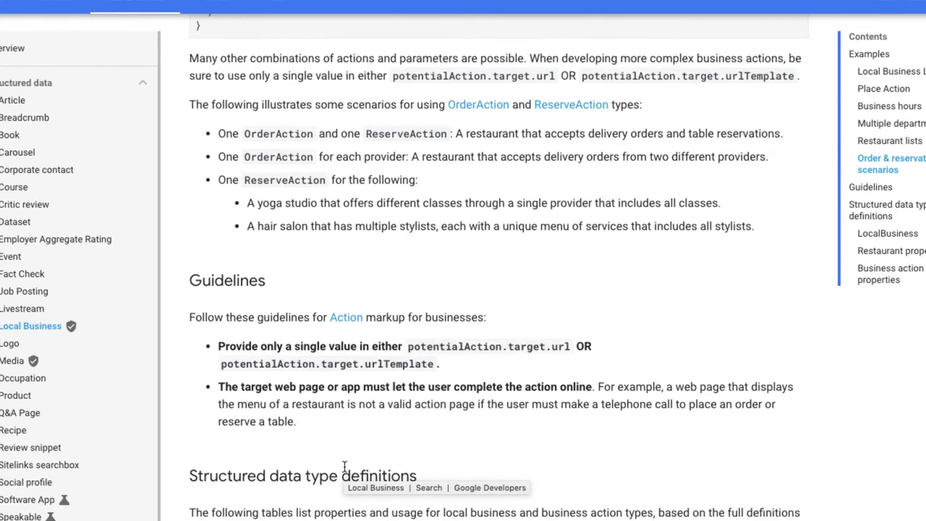
scroll(525, 387, "down", 15)
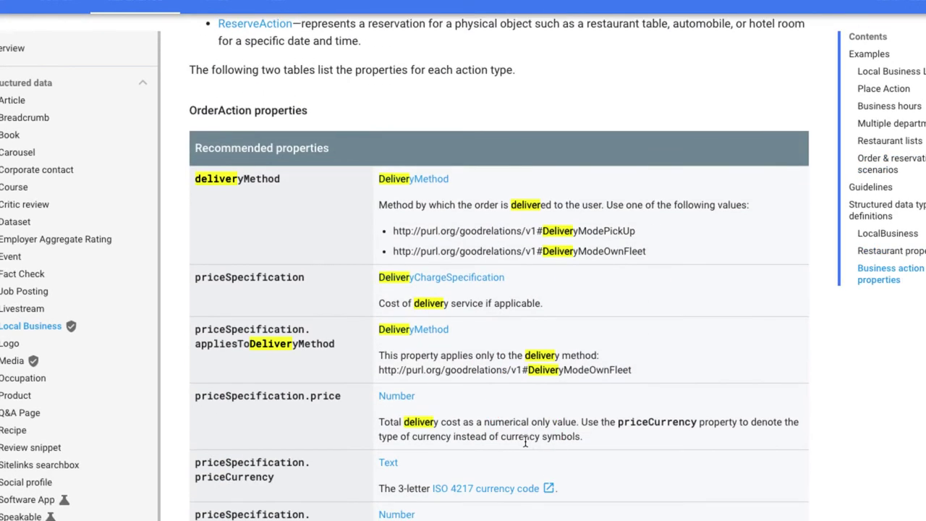
key("Escape")
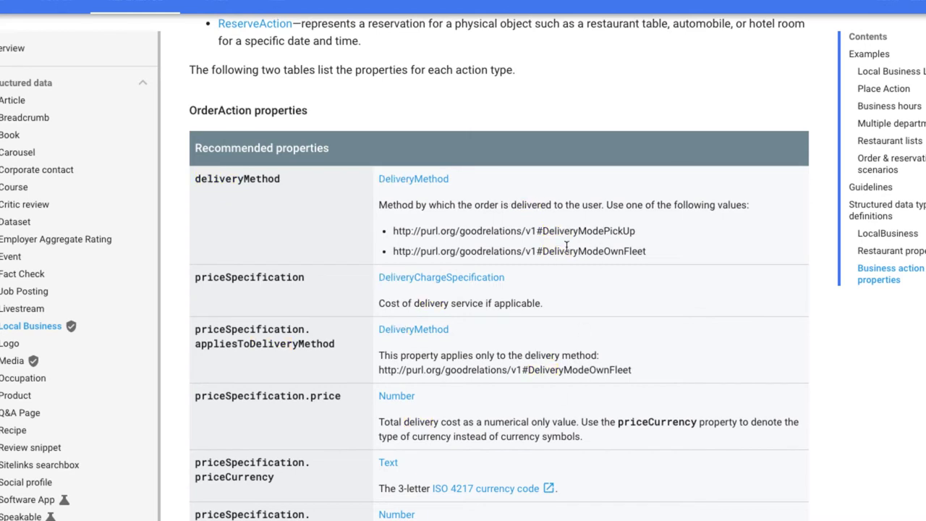
left_click_drag(548, 251, 652, 255)
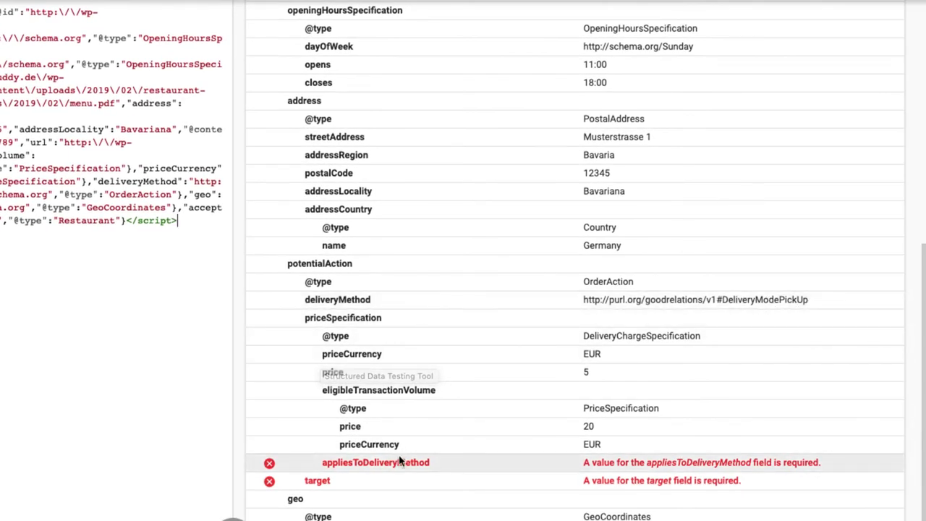
left_click(345, 481)
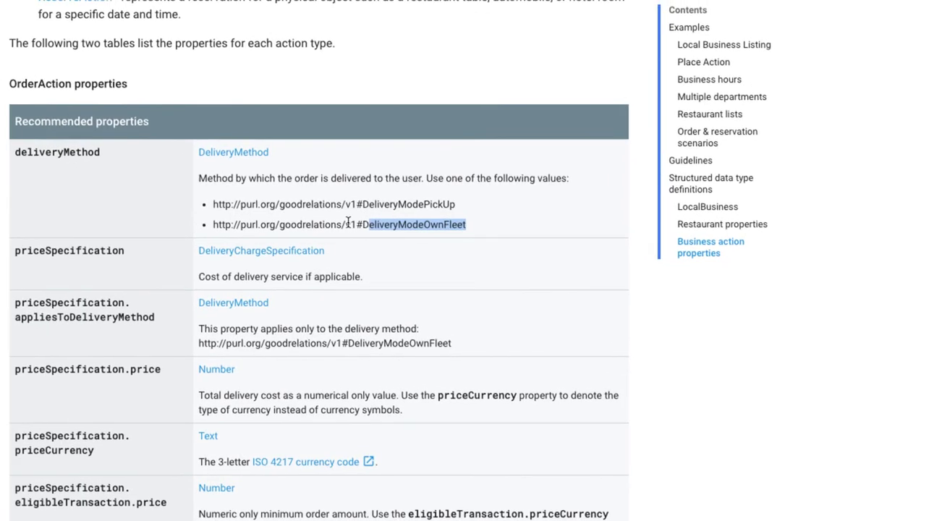
scroll(543, 258, "up", 15)
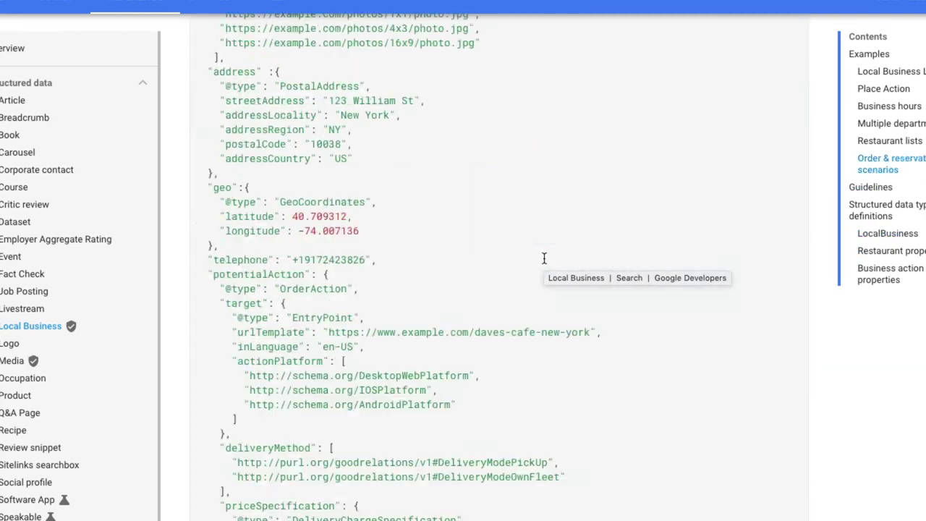
scroll(544, 258, "down", 20)
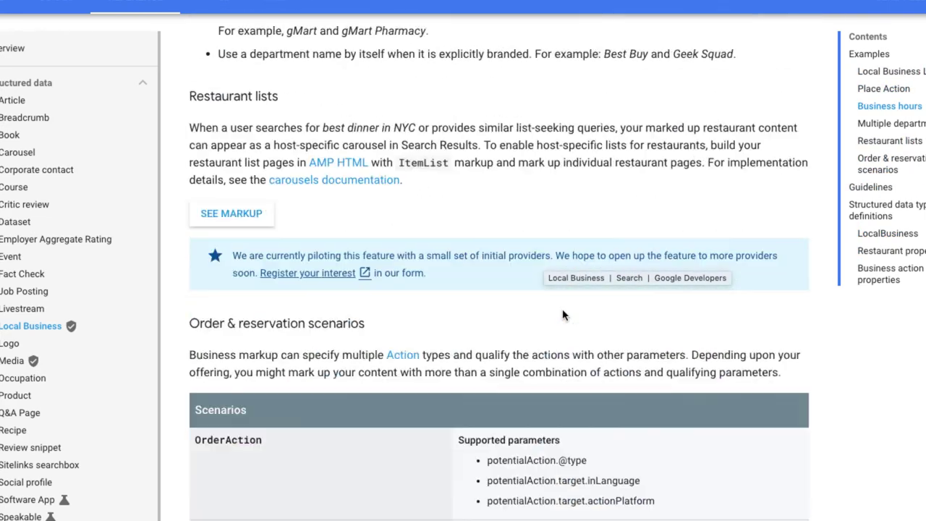
scroll(563, 315, "down", 15)
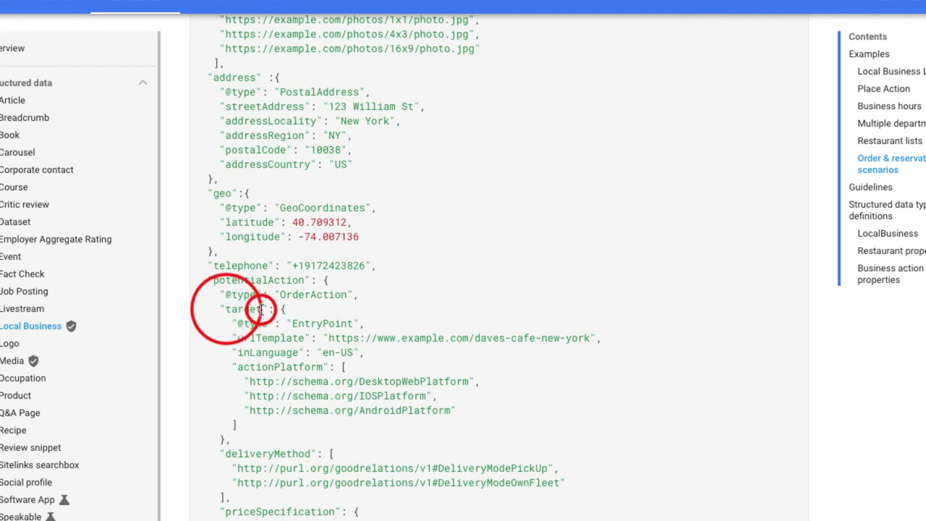
left_click_drag(291, 324, 352, 323)
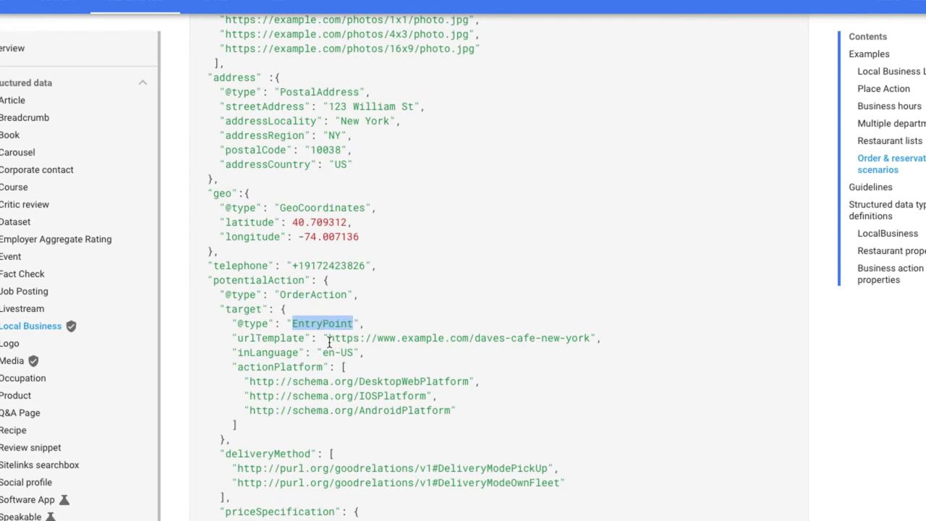
left_click_drag(235, 339, 303, 333)
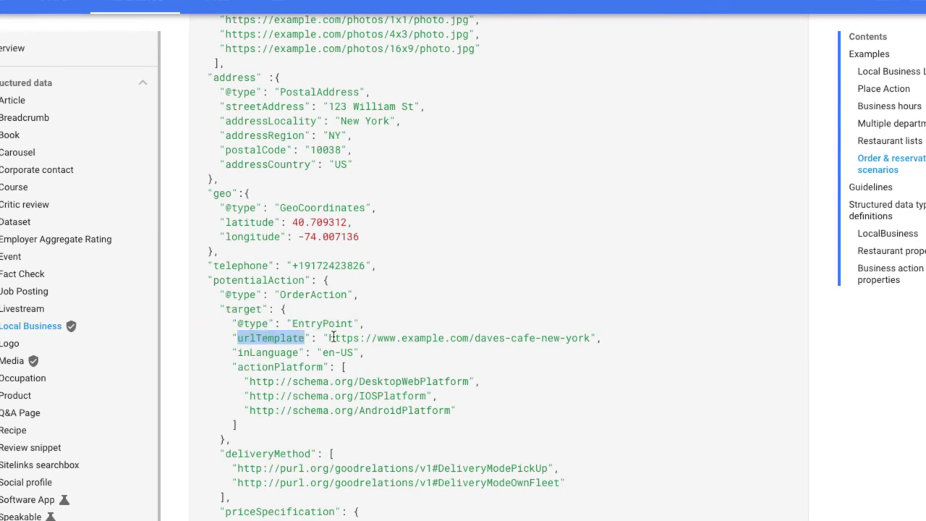
left_click_drag(239, 352, 299, 352)
left_click(299, 351)
left_click_drag(239, 367, 321, 368)
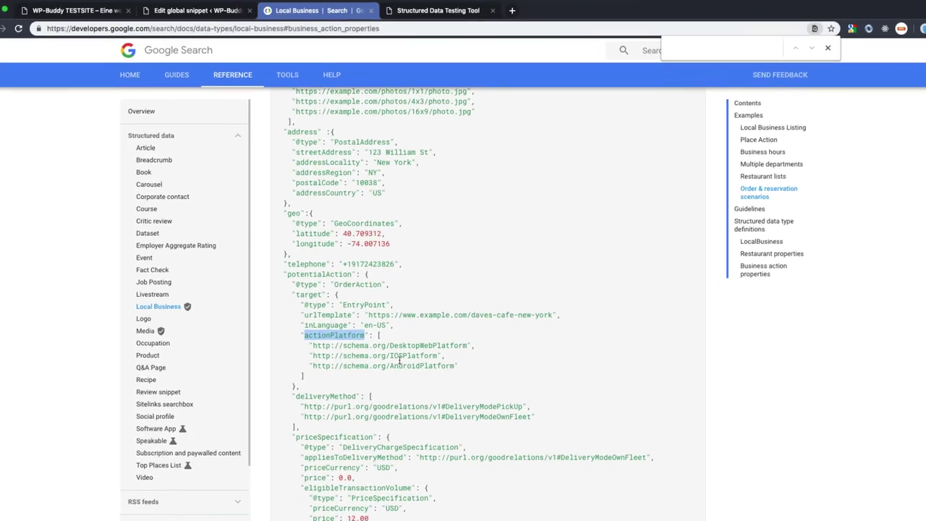
Back in the global snippet editor, delete priceSpecification from the OrderAction
left_click(456, 4)
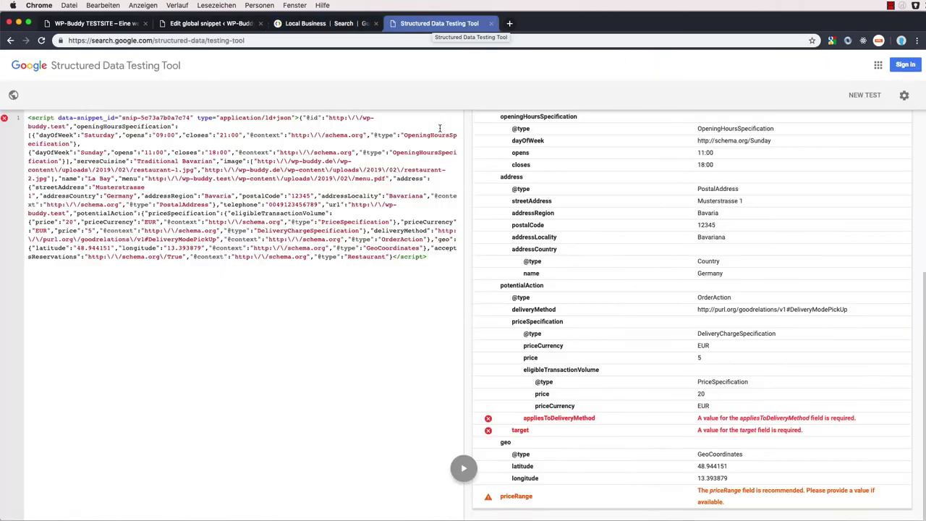
left_click(194, 24)
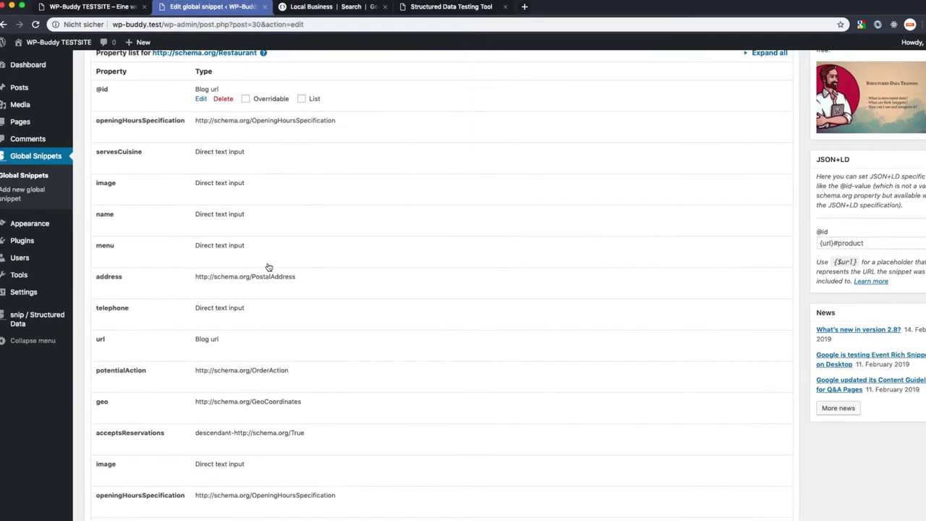
left_click(201, 379)
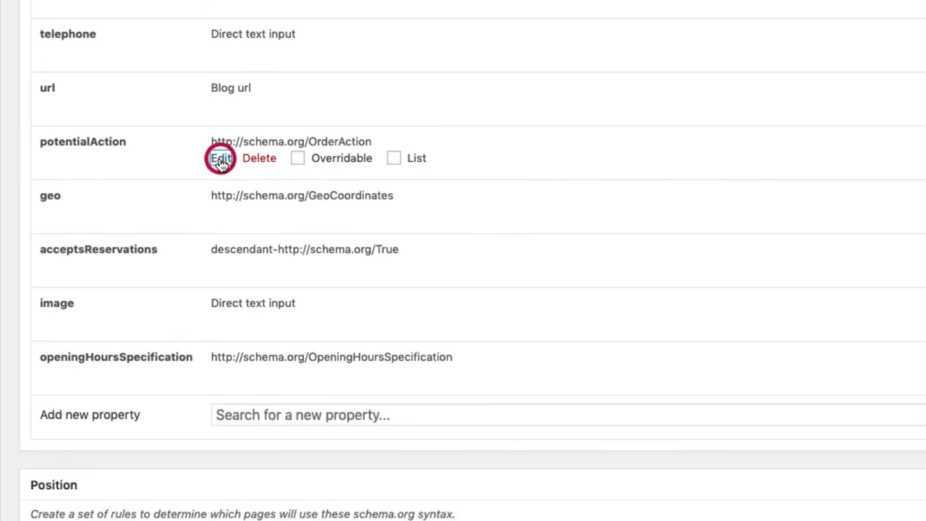
scroll(251, 169, "down", 5)
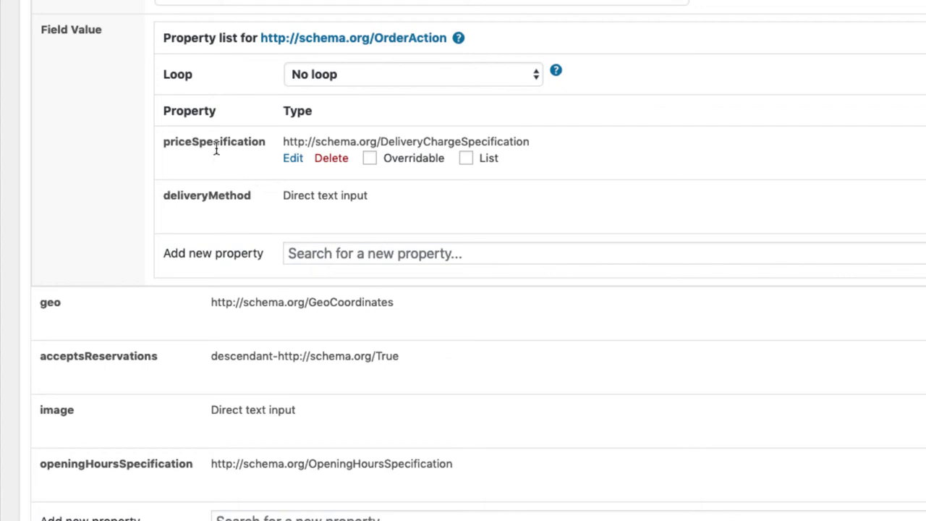
left_click(291, 158)
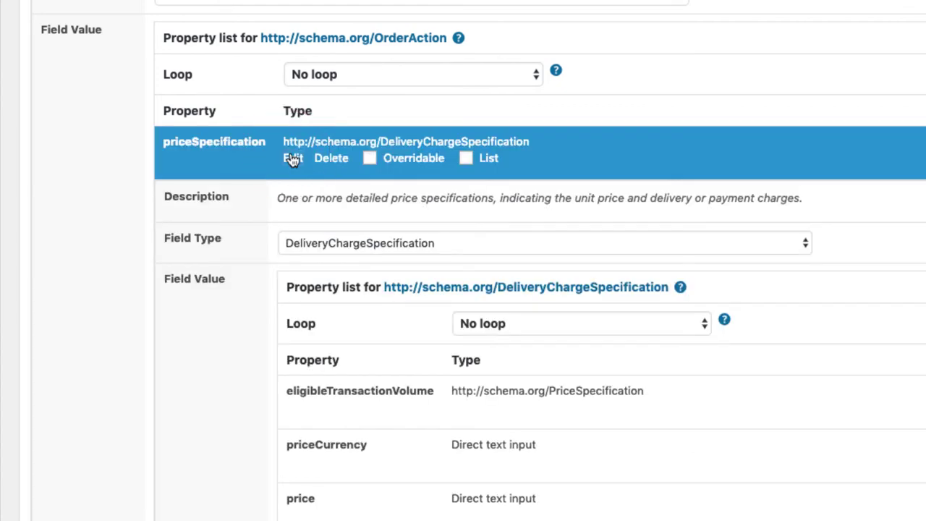
left_click(291, 159)
left_click(329, 160)
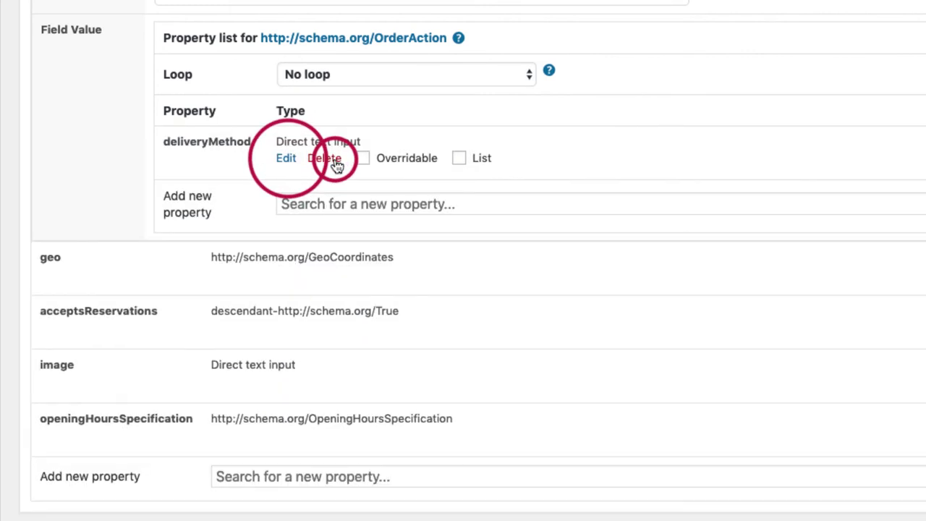
Add a target property to the OrderAction typed as EntryPoint, with urlTemplate and actionPlatform
left_click(322, 203)
type("targ")
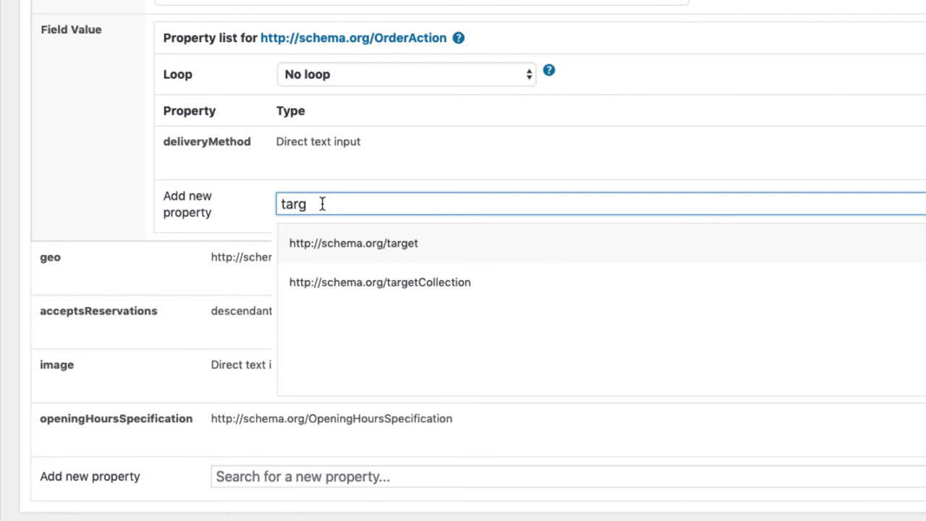
left_click(390, 244)
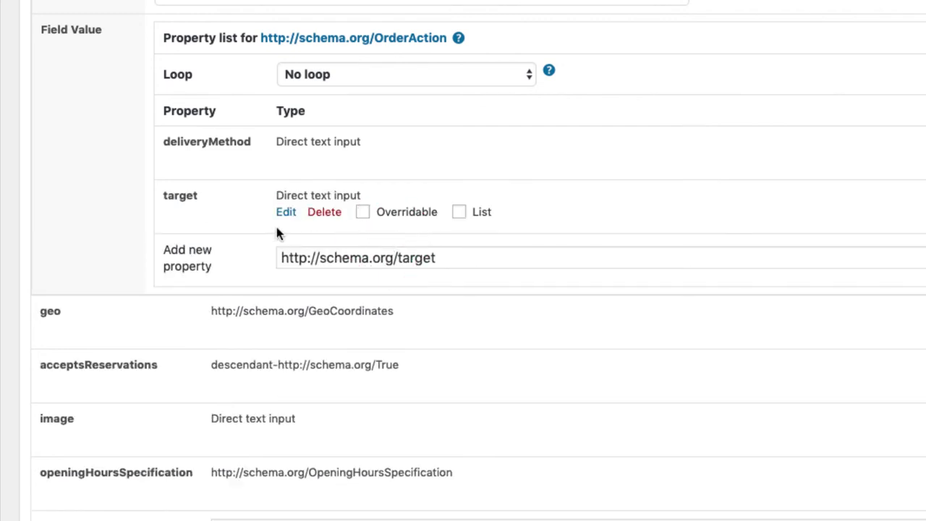
left_click(289, 213)
scroll(405, 246, "down", 3)
left_click(372, 200)
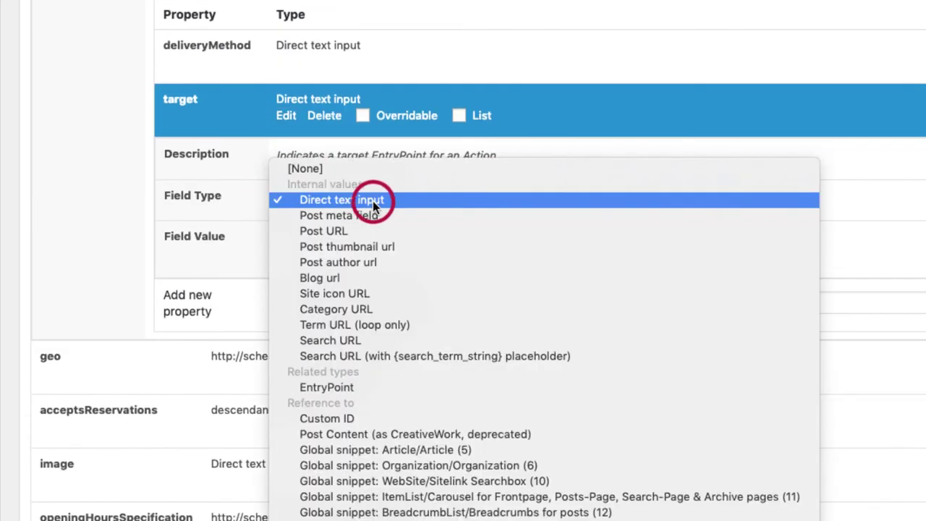
left_click(350, 387)
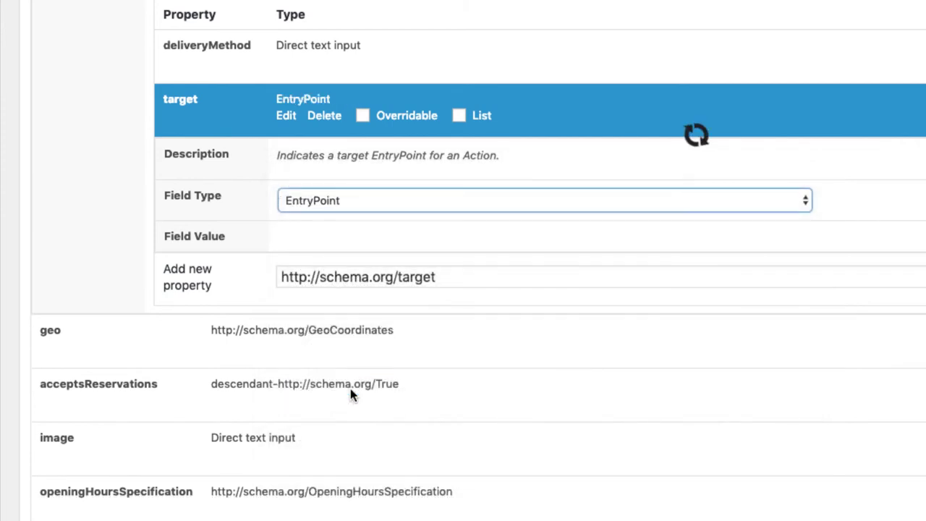
scroll(348, 378, "down", 5)
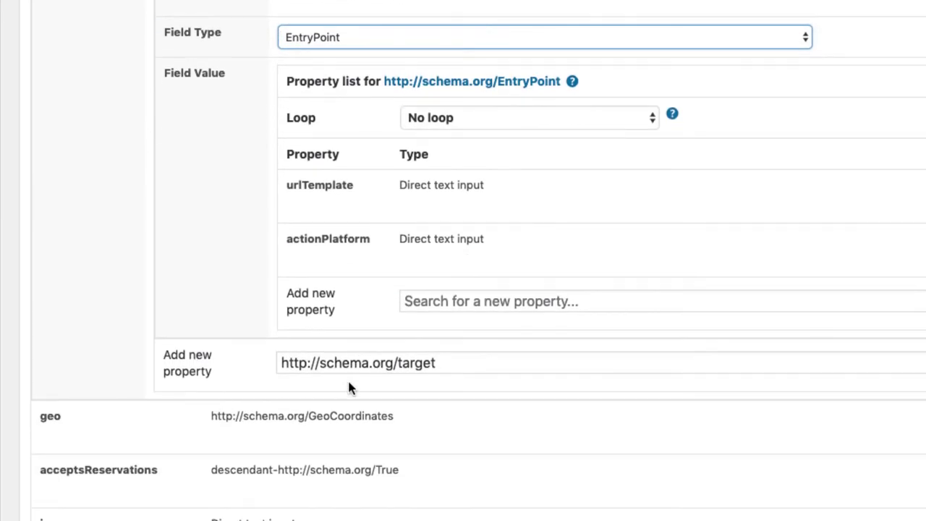
left_click(408, 258)
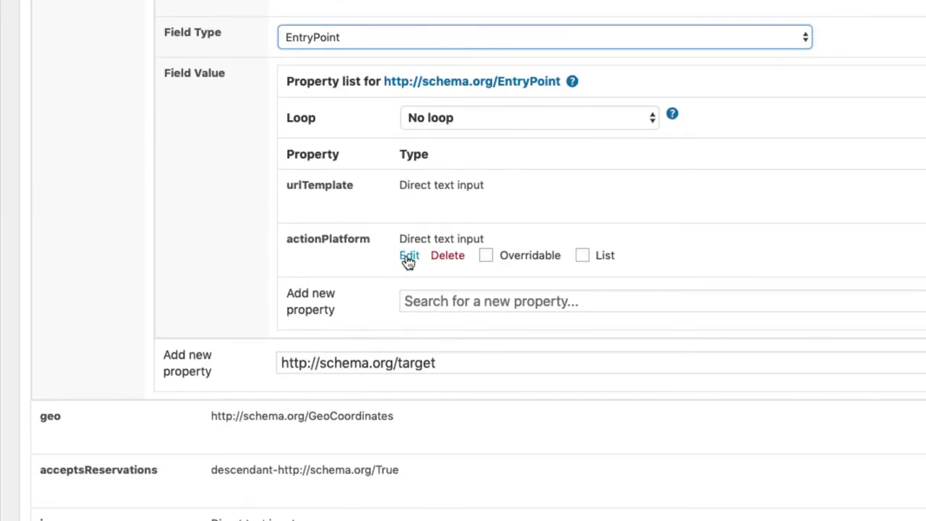
Set the EntryPoint's actionPlatform to DesktopWebPlatform, copied from Google's example
left_click(430, 389)
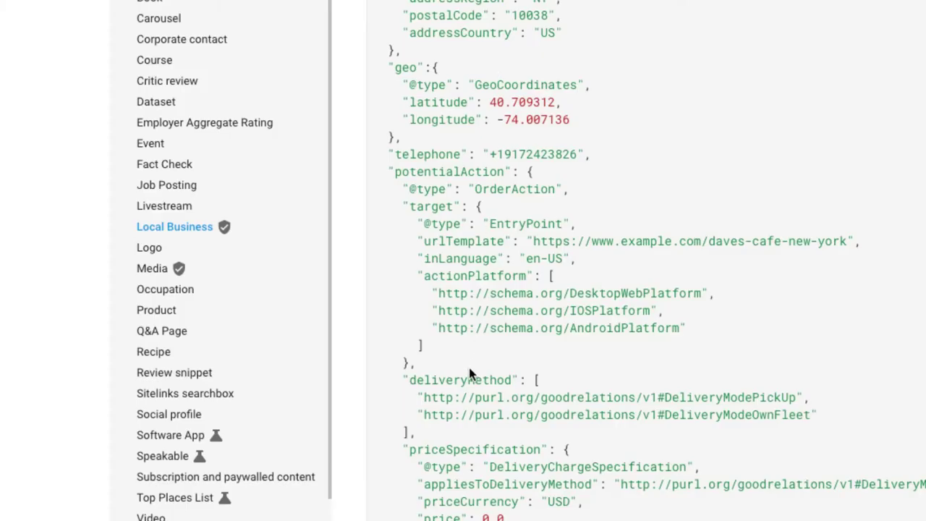
left_click_drag(438, 293, 699, 289)
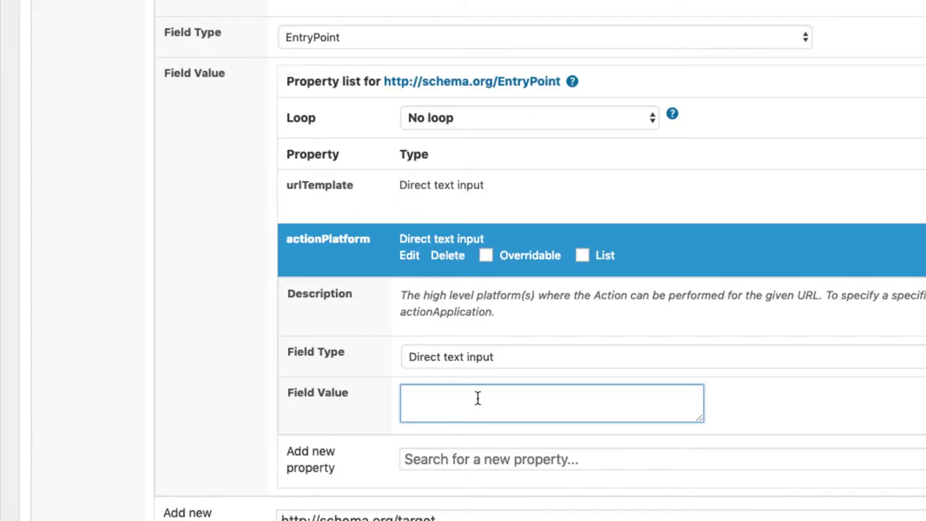
type("http://schema.org/DesktopWebPlatform")
left_click(410, 255)
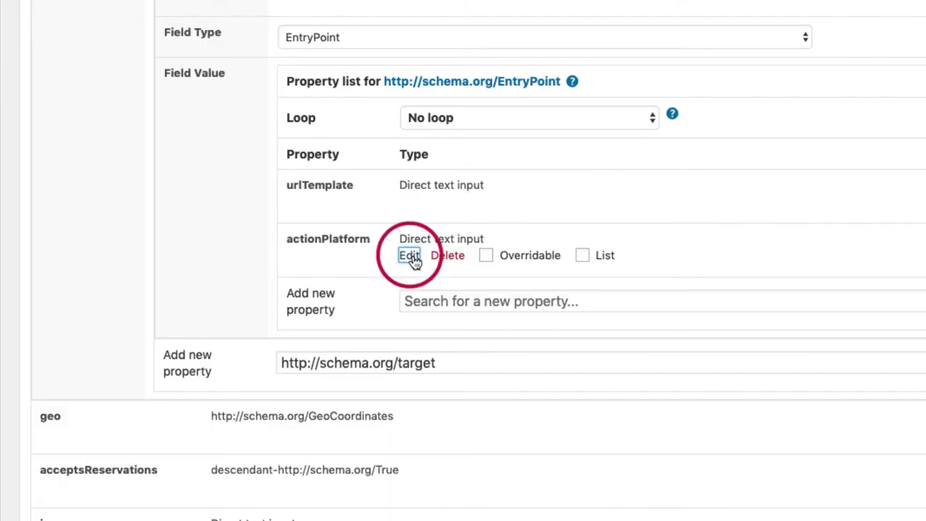
mouse_move(414, 205)
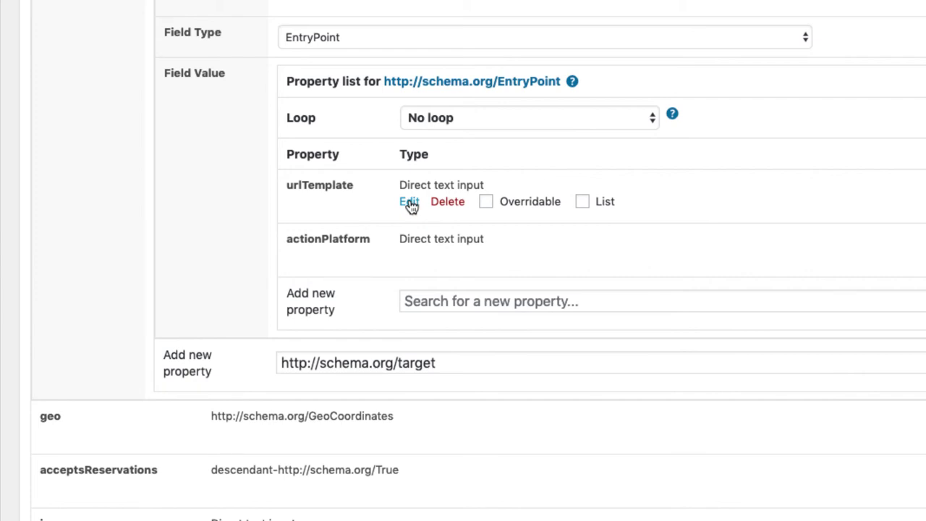
left_click(409, 204)
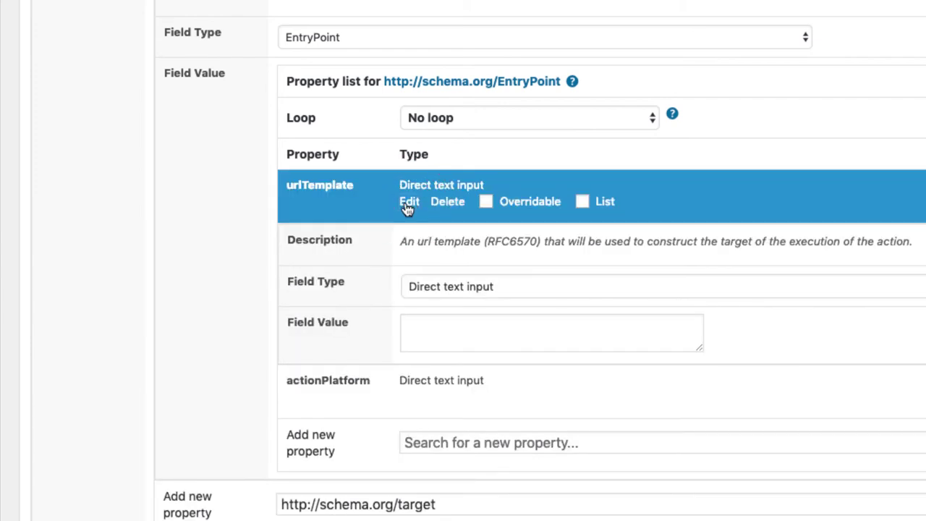
left_click(426, 333)
type("https://la-bay.dev/order-online-form")
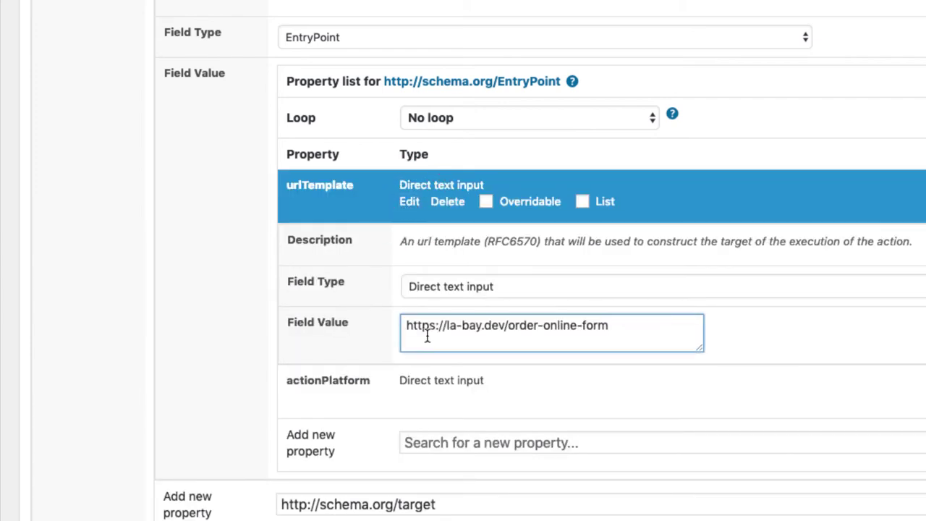
left_click(409, 203)
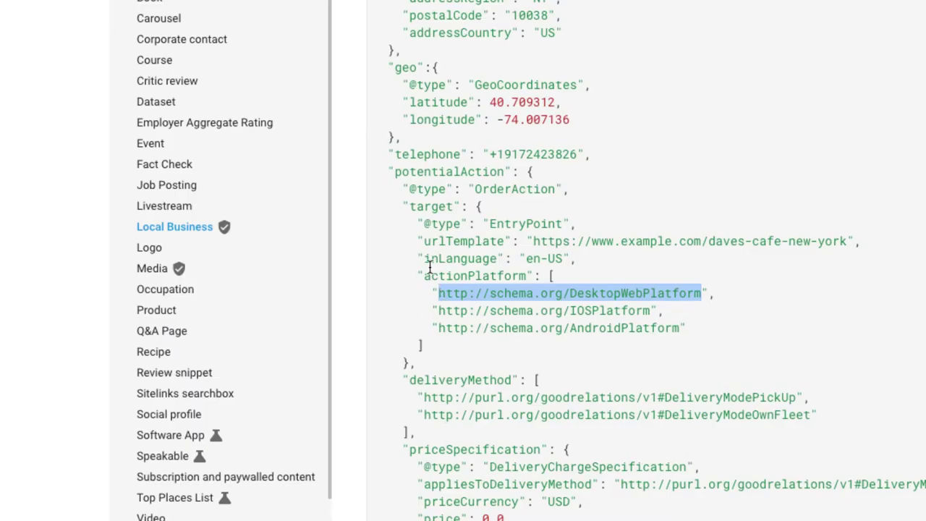
Add an inLanguage property to the EntryPoint and enter de-DE as its value
double_click(429, 266)
key("ctrl+c")
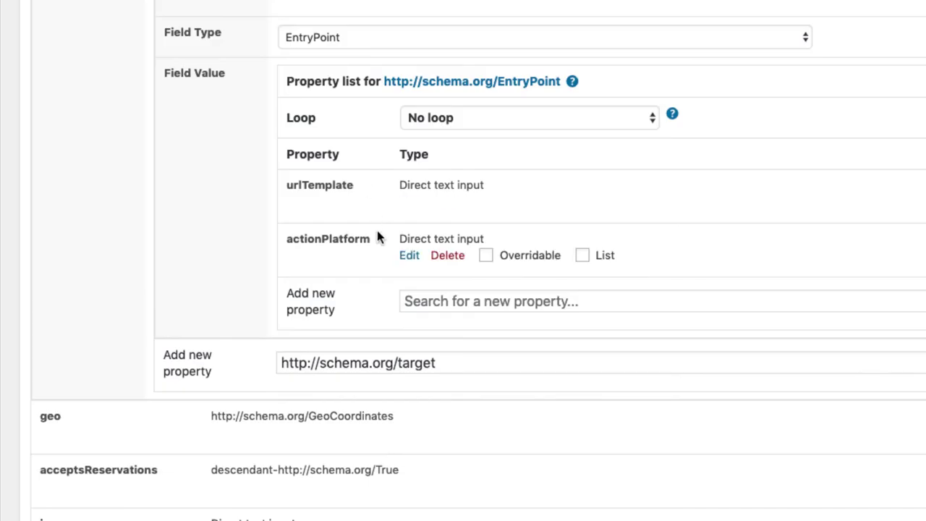
left_click(463, 303)
key("ctrl+v")
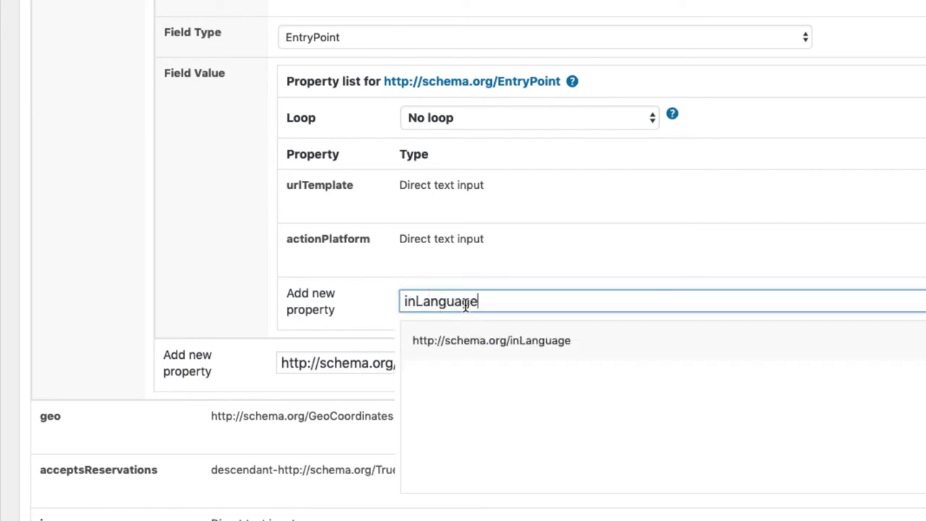
left_click(492, 340)
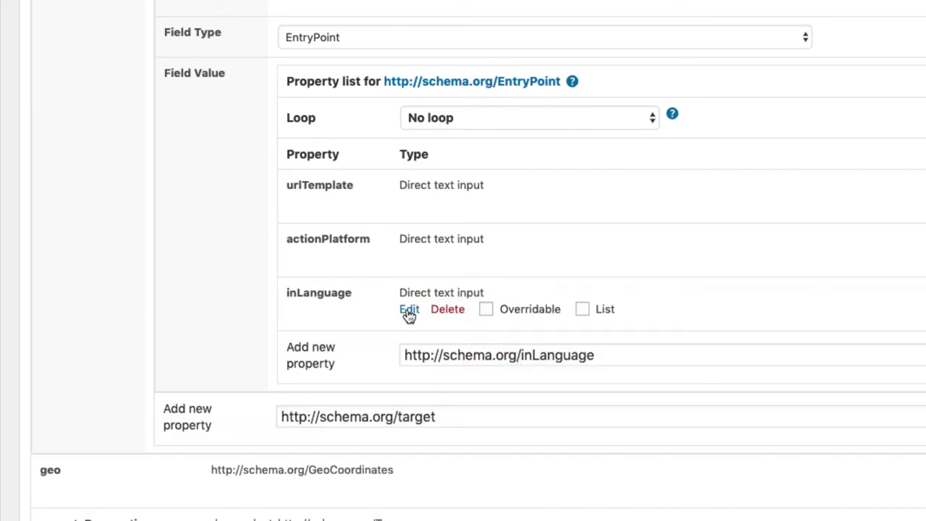
left_click(409, 310)
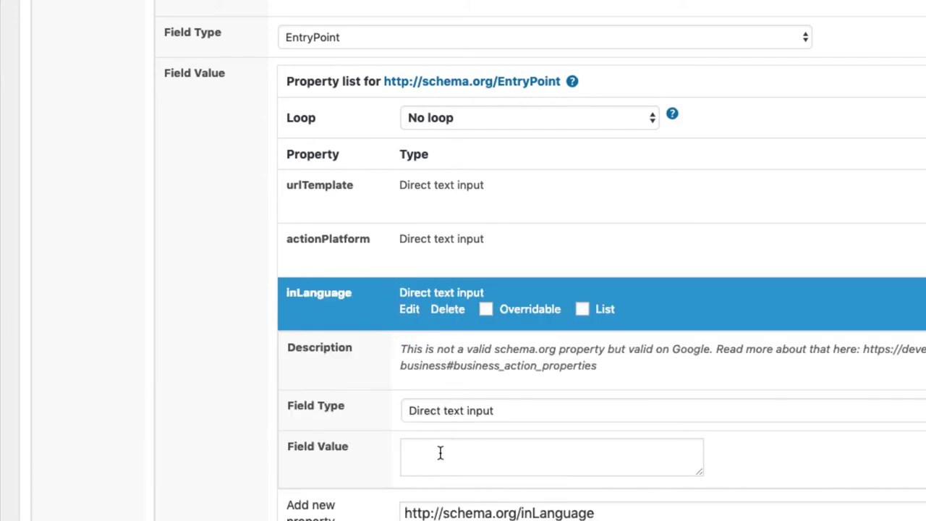
left_click(439, 452)
type("de-DE")
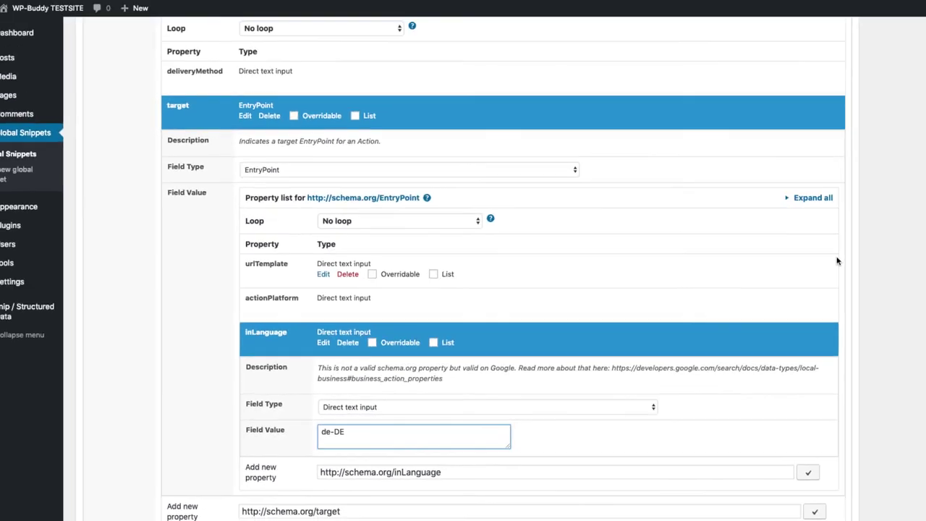
scroll(755, 279, "up", 15)
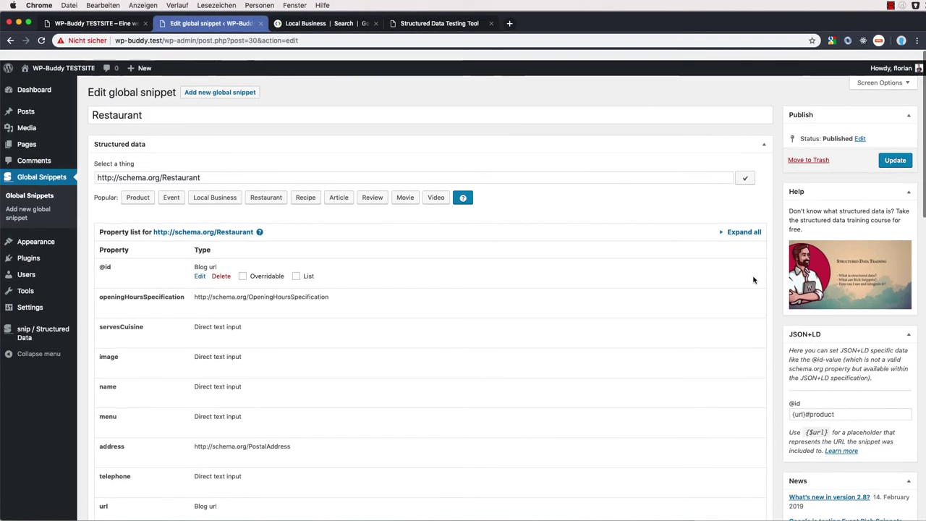
Save the Restaurant snippet, then run its pasted JSON-LD through a new code-snippet test
left_click(908, 156)
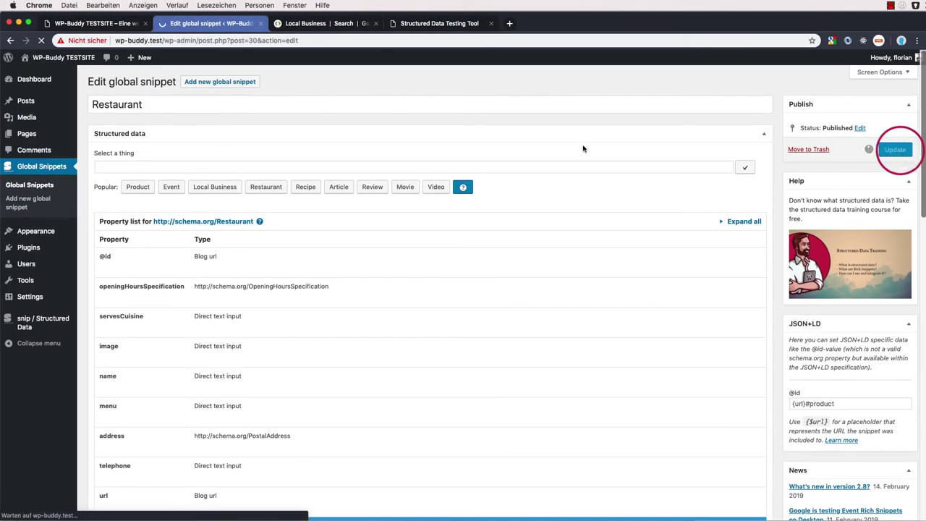
left_click(421, 24)
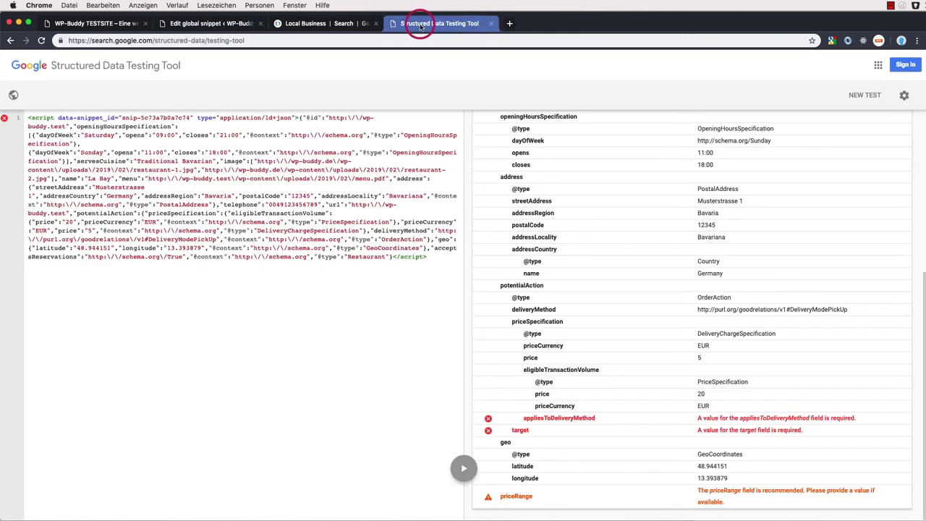
left_click(864, 95)
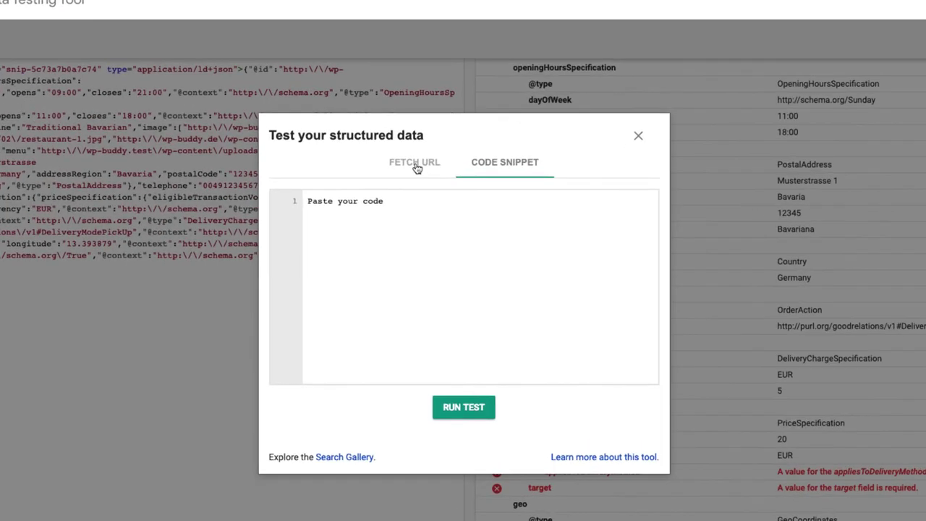
left_click(415, 167)
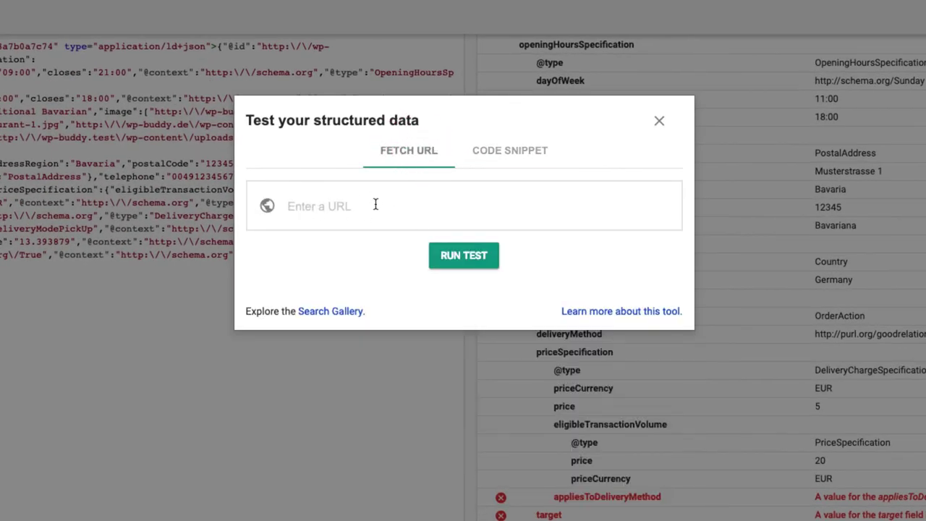
left_click(512, 160)
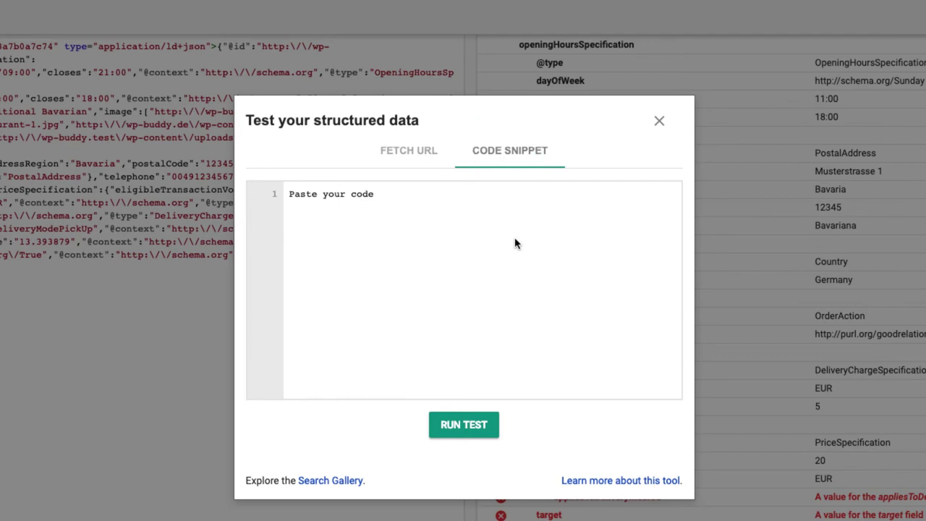
left_click(343, 291)
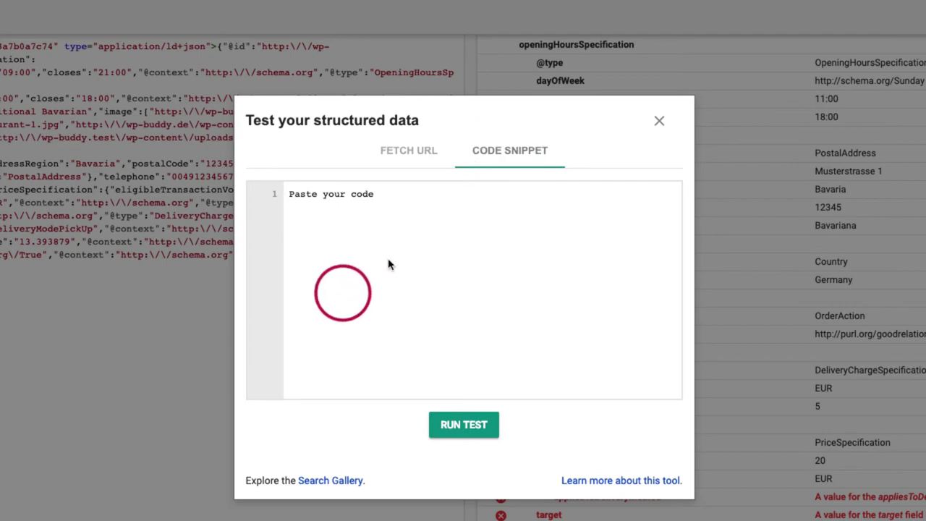
key("ctrl+v")
left_click(458, 424)
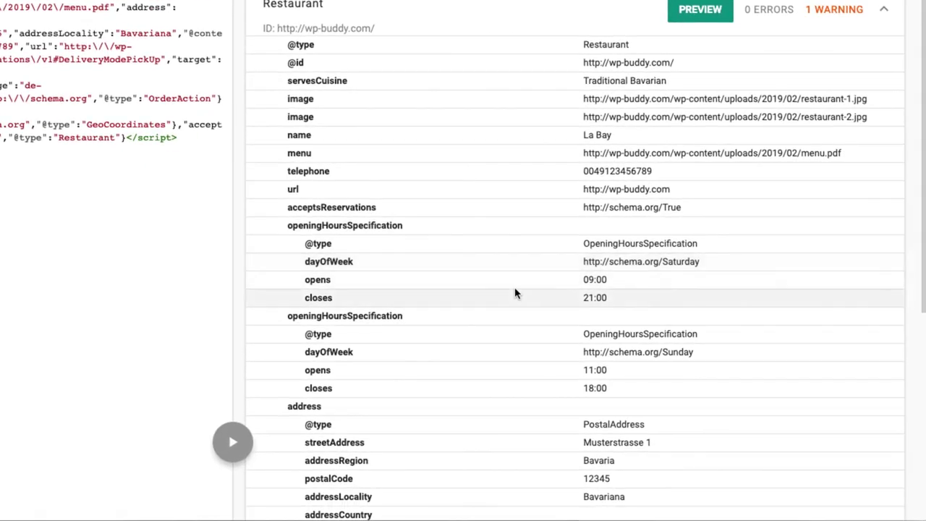
Scroll through the test results to review potentialAction and its EntryPoint target values
scroll(515, 293, "down", 5)
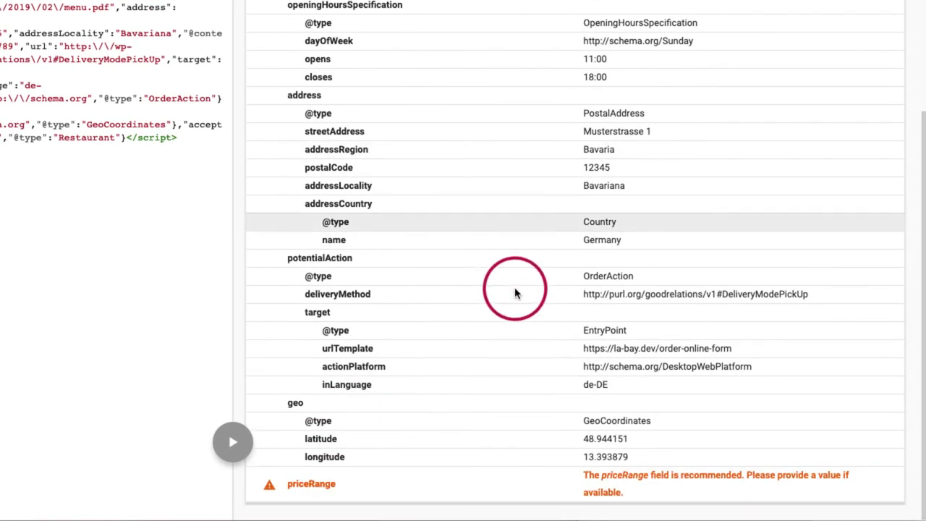
scroll(473, 349, "up", 5)
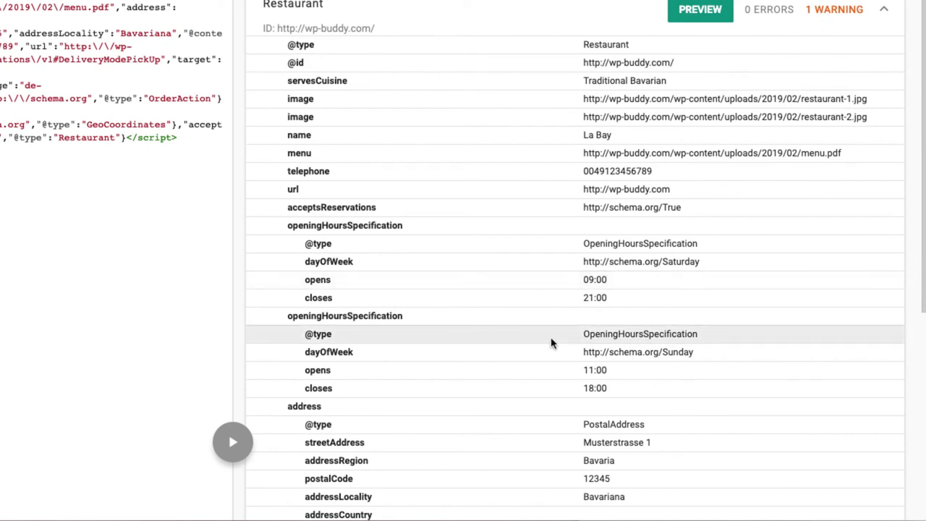
scroll(548, 343, "down", 5)
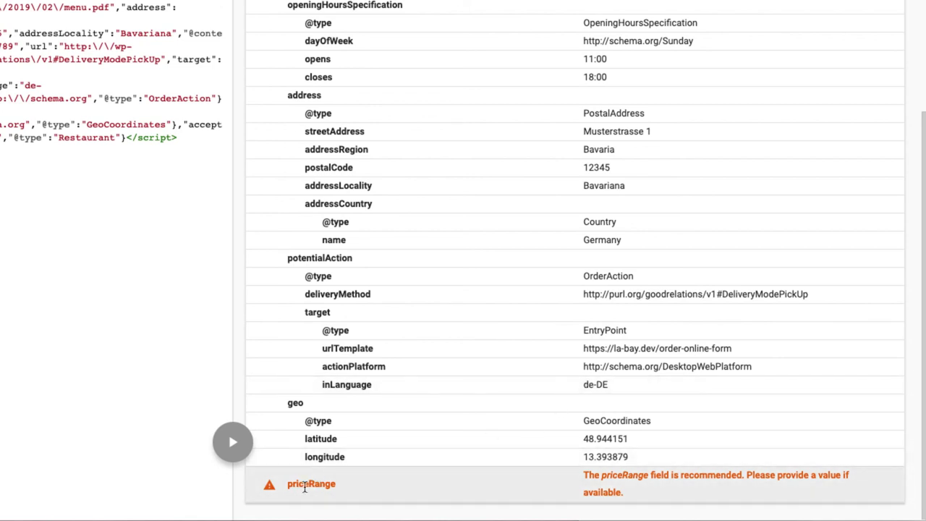
scroll(405, 476, "up", 5)
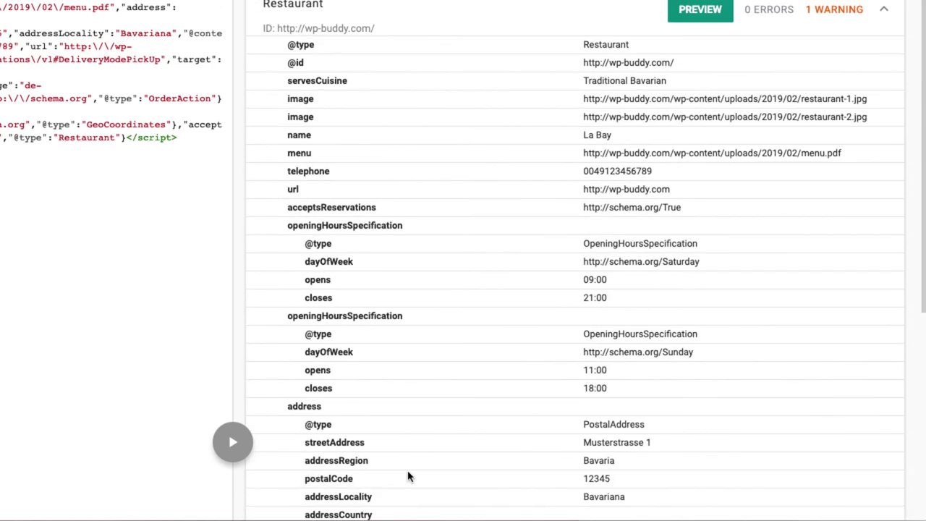
Open the search result preview of the Restaurant markup
left_click(699, 11)
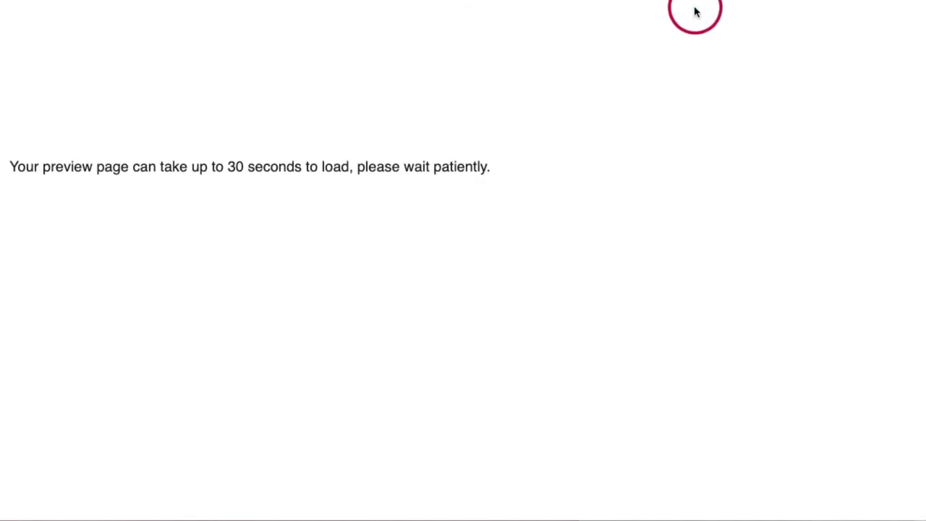